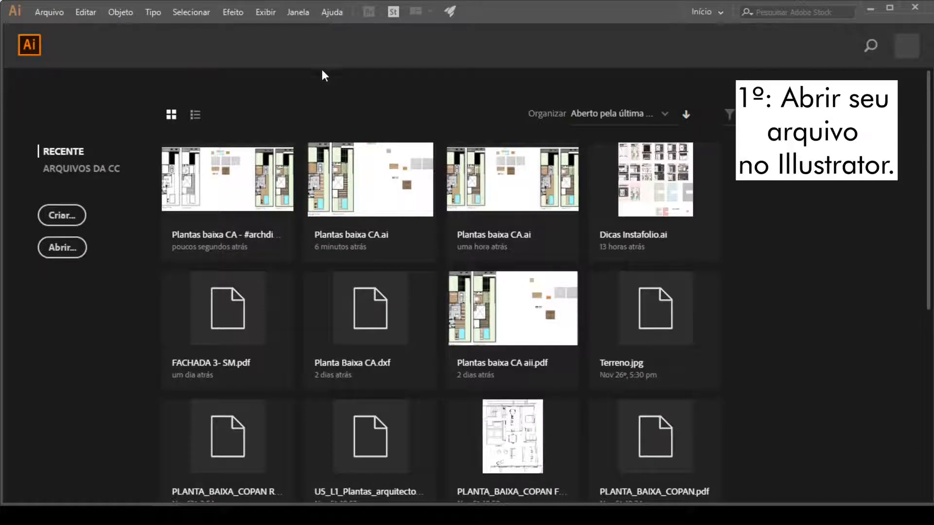
# Open the Illustrator file "Plantas baixa CA - #archdica" from the 20200415_Planta baixa Ps folder.
pyautogui.click(52, 248)
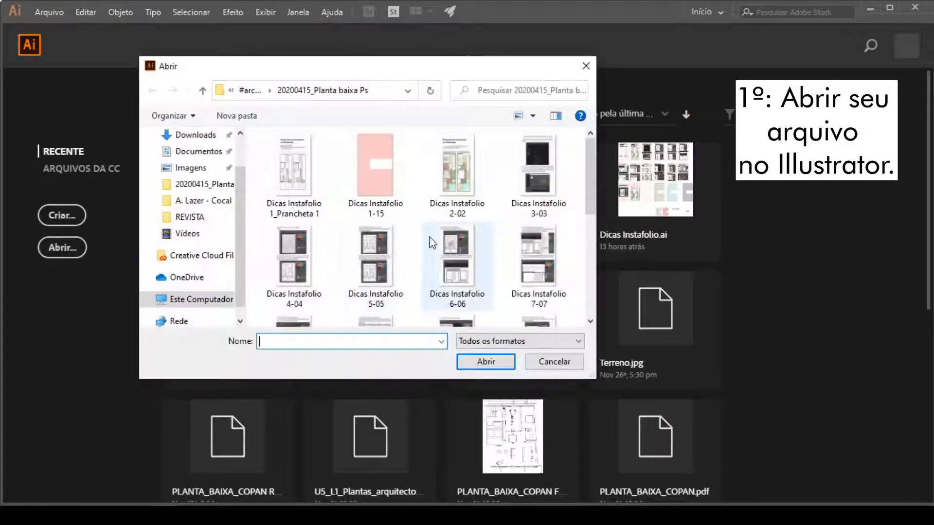
pyautogui.scroll(-5, 432, 248)
pyautogui.click(377, 275)
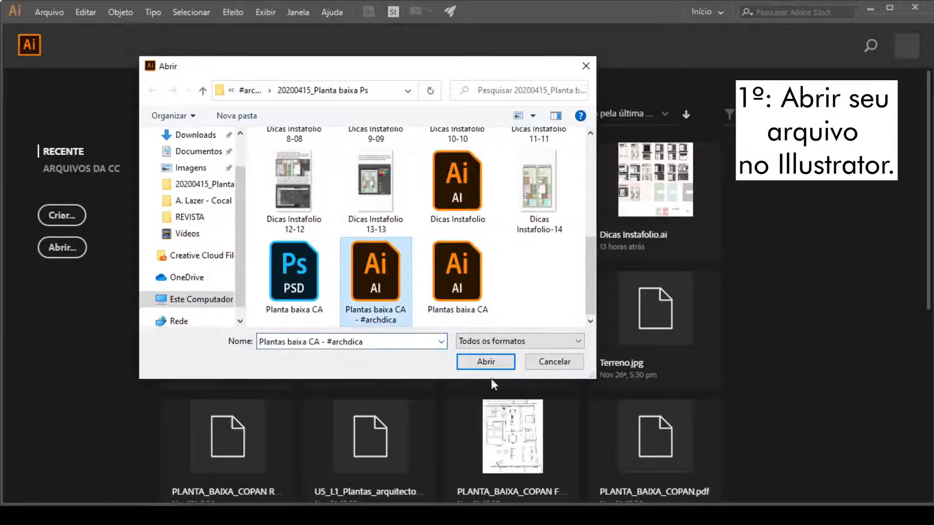
pyautogui.click(491, 363)
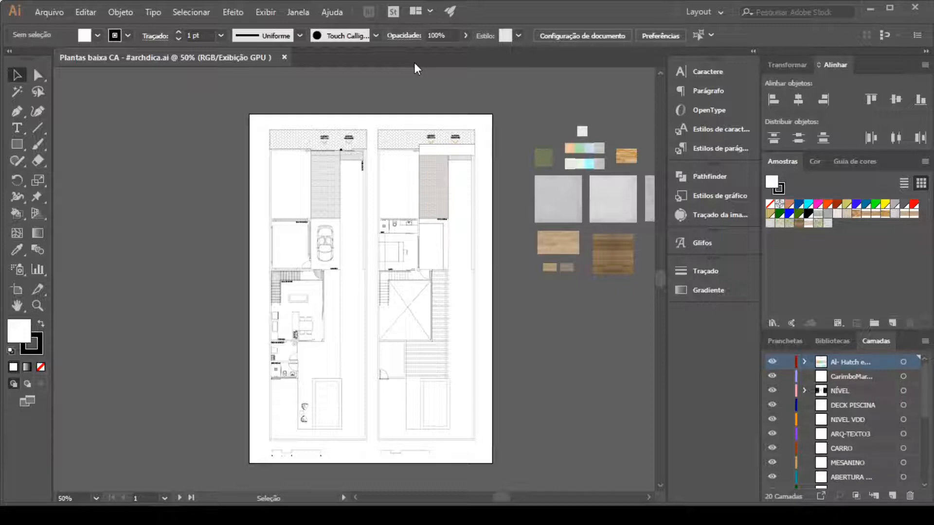
# Examine the linework, labels and paving hatches of both floor plans, both close up and as a whole sheet.
pyautogui.scroll(1, 331, 186)
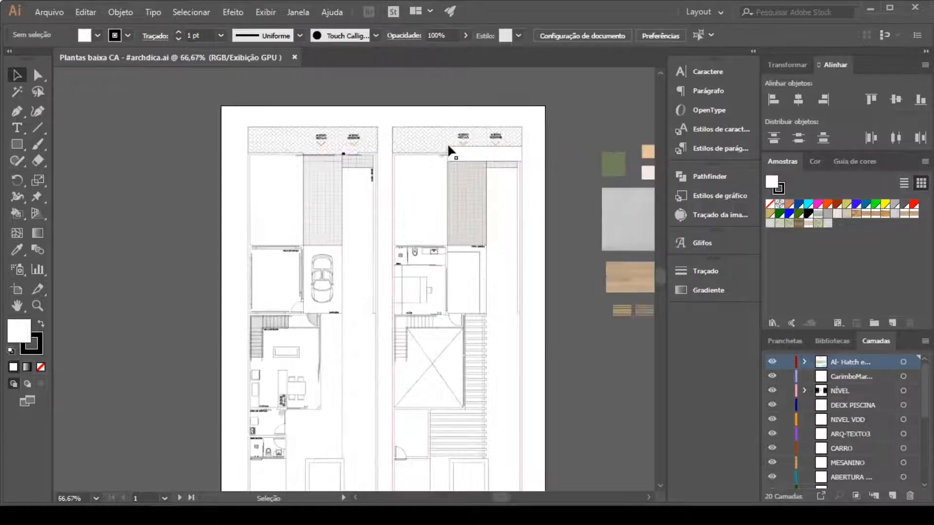
pyautogui.scroll(3, 448, 146)
pyautogui.scroll(2, 227, 179)
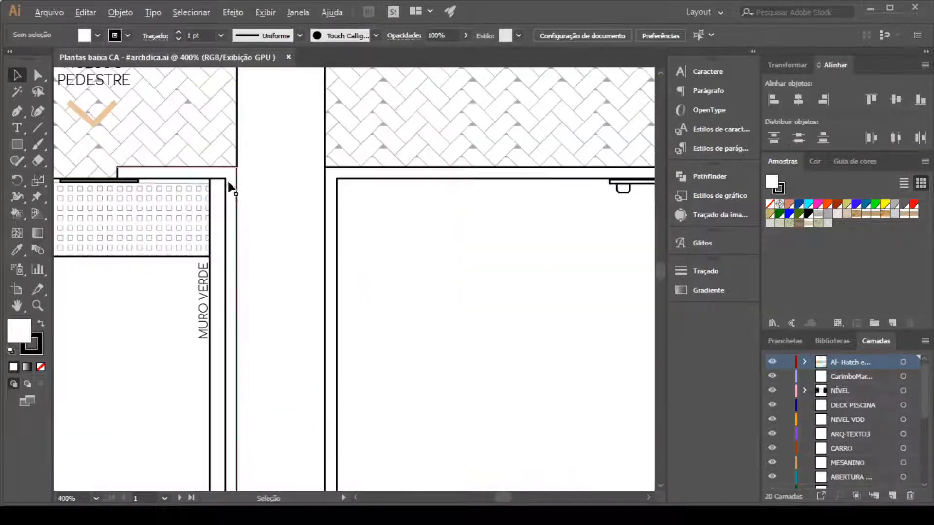
pyautogui.scroll(2, 209, 311)
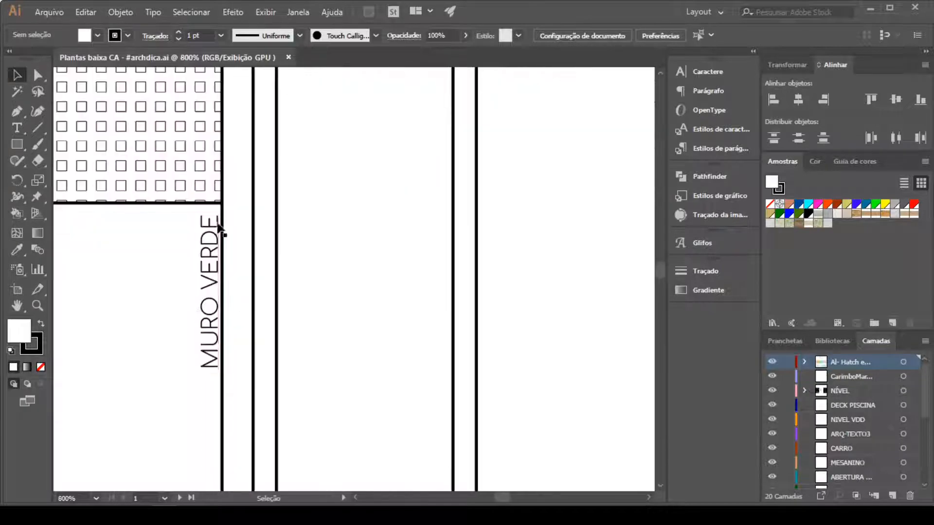
pyautogui.scroll(3, 221, 224)
pyautogui.scroll(-4, 267, 160)
pyautogui.scroll(2, 277, 214)
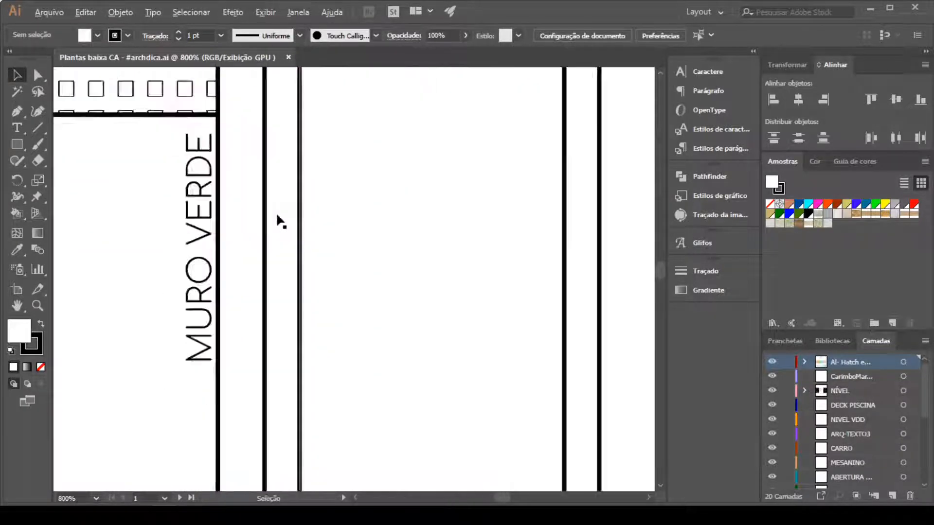
pyautogui.scroll(-4, 237, 221)
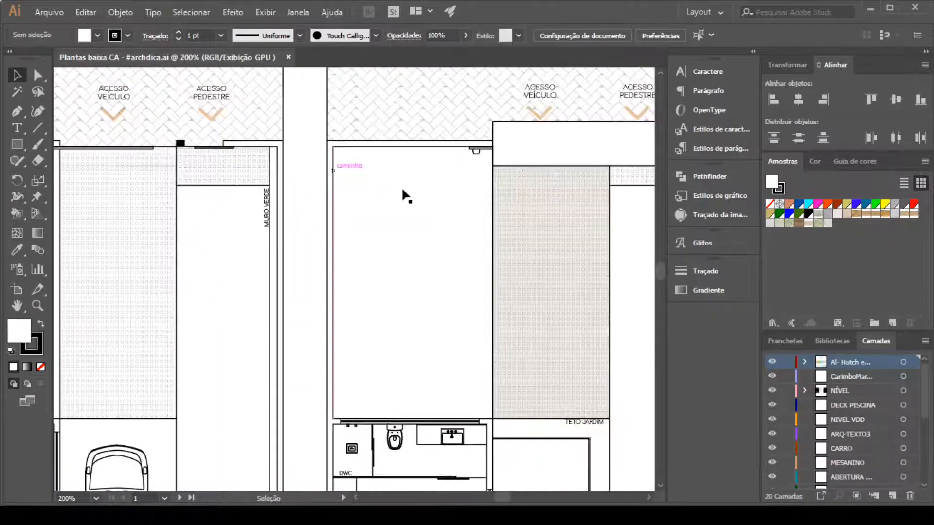
pyautogui.scroll(-2, 462, 148)
pyautogui.scroll(2, 442, 203)
pyautogui.scroll(-2, 440, 198)
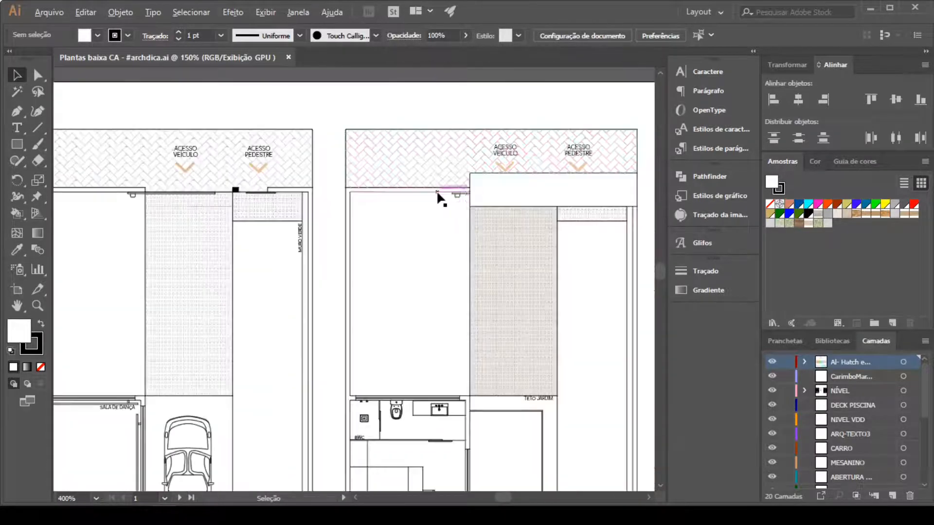
pyautogui.scroll(-5, 442, 180)
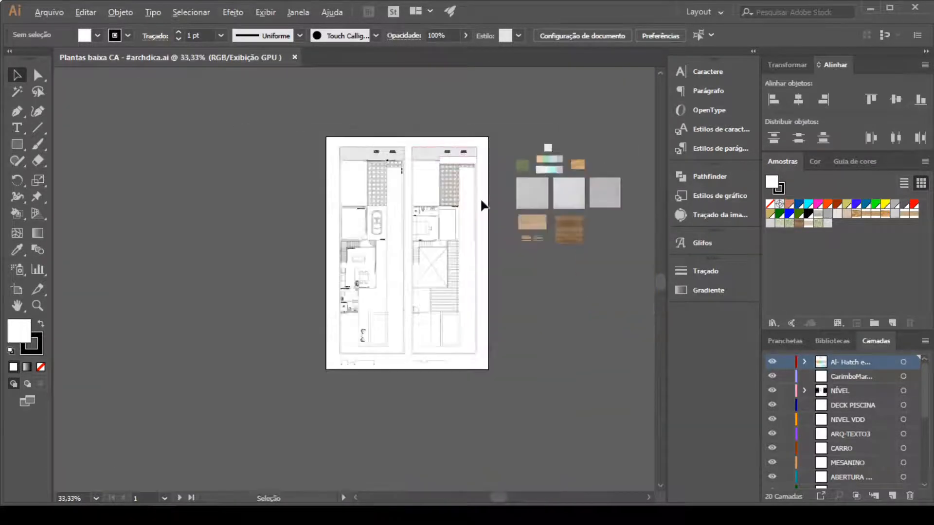
pyautogui.scroll(2, 481, 204)
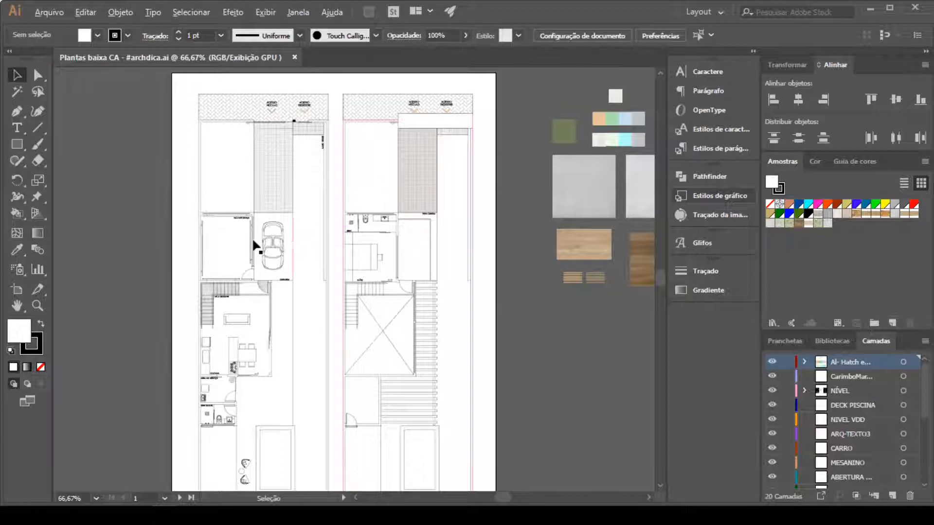
pyautogui.scroll(-1, 301, 233)
# Make a pattern swatch from the green grass texture image beside the artboard, then choose that swatch as the fill.
pyautogui.scroll(2, 627, 197)
pyautogui.scroll(2, 542, 309)
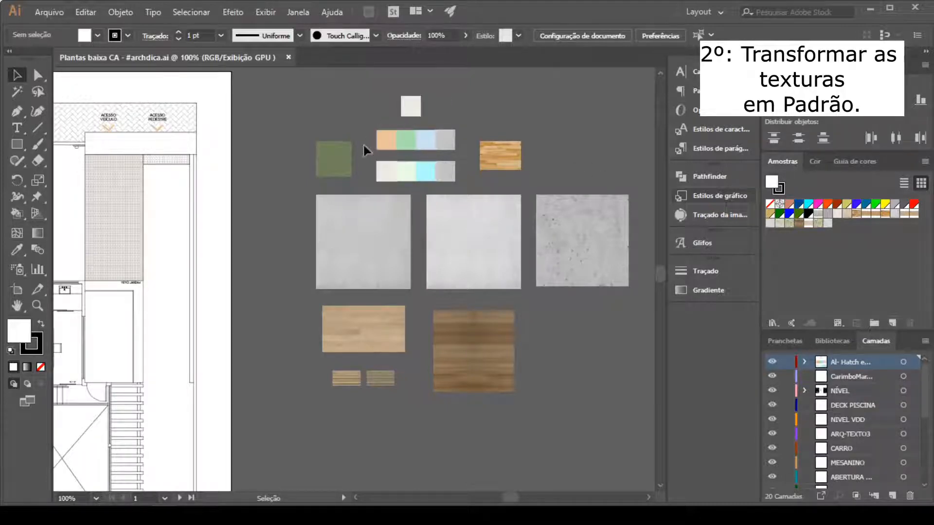
pyautogui.click(330, 160)
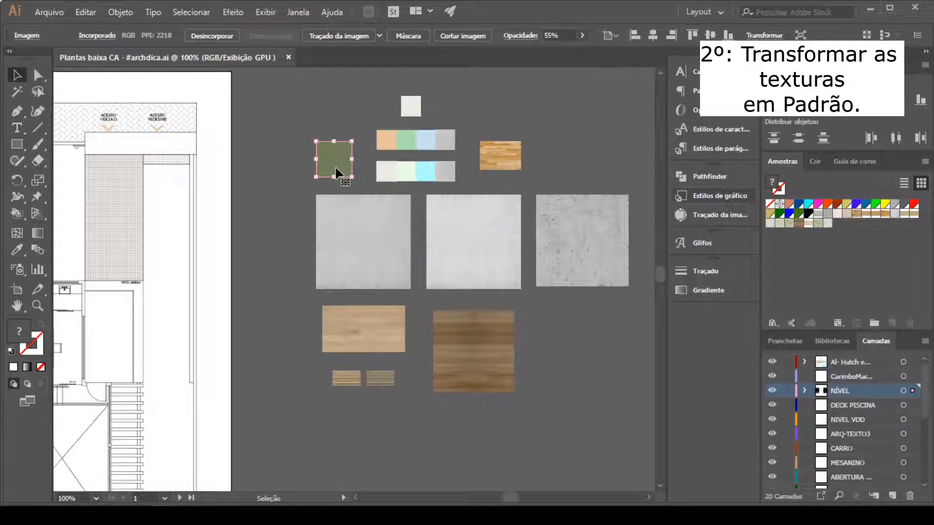
pyautogui.click(122, 12)
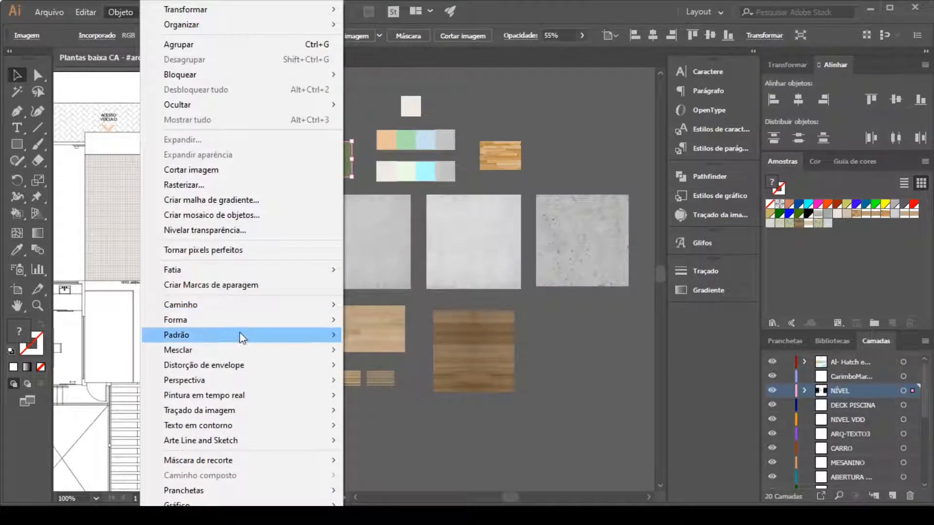
pyautogui.moveTo(245, 338)
pyautogui.click(360, 334)
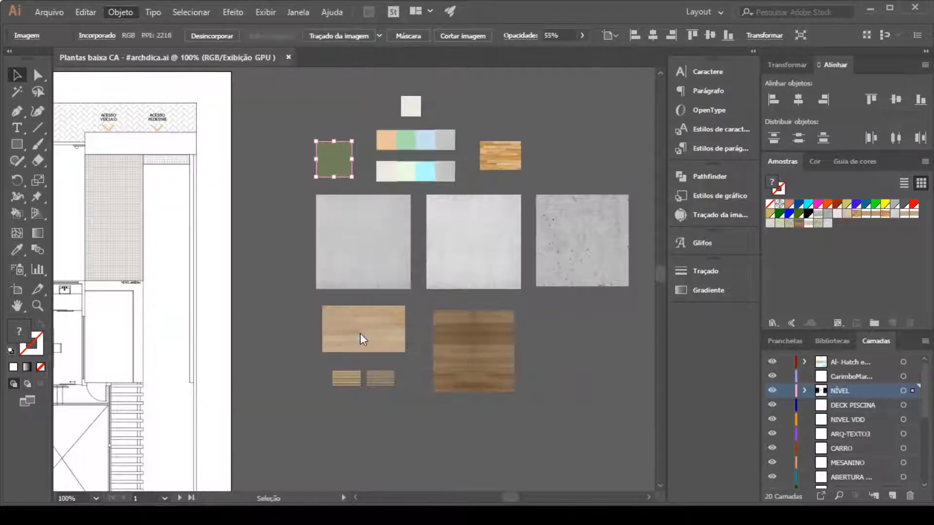
pyautogui.click(611, 287)
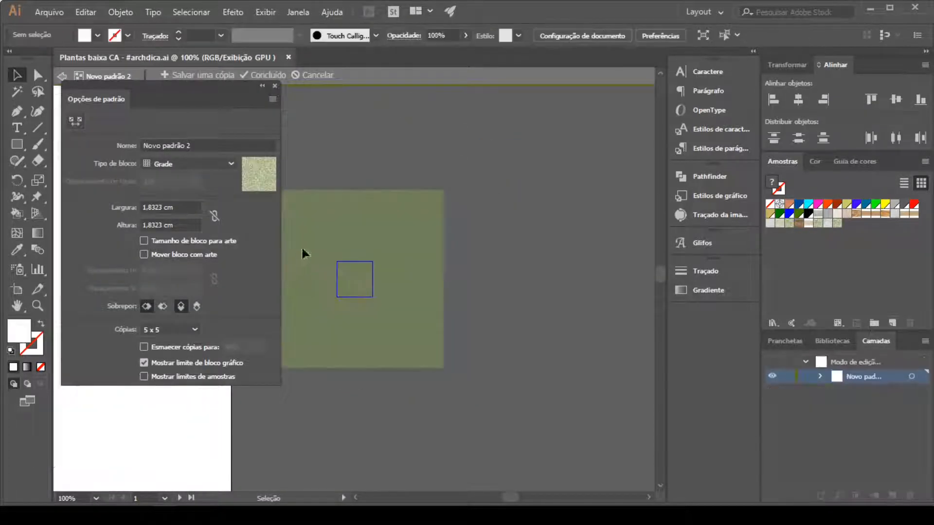
pyautogui.doubleClick(380, 288)
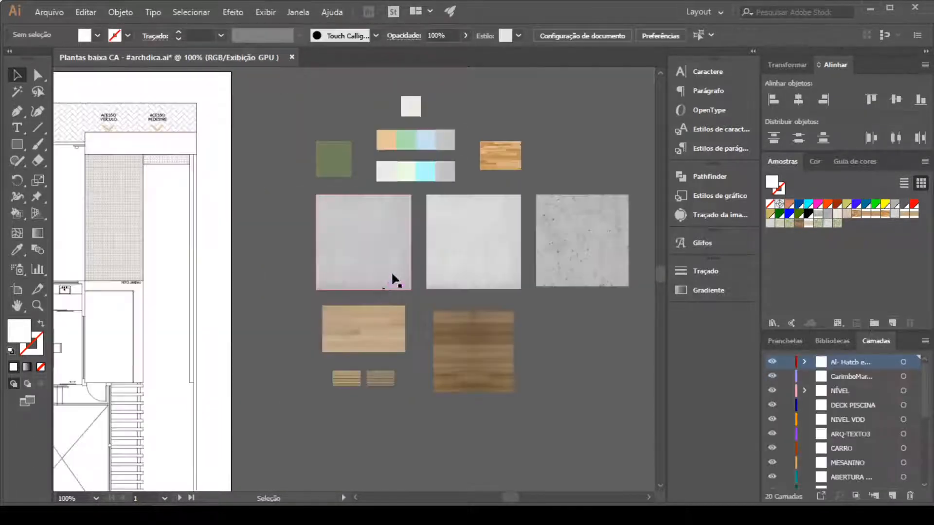
pyautogui.click(837, 223)
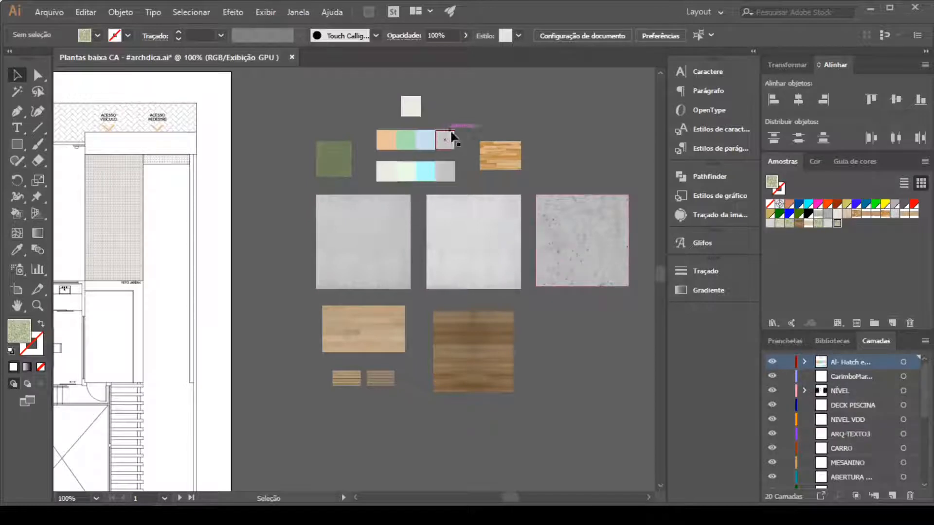
# Sample the cyan square's fill with the Eyedropper, then sample the grey textured square next to it.
pyautogui.scroll(2, 443, 194)
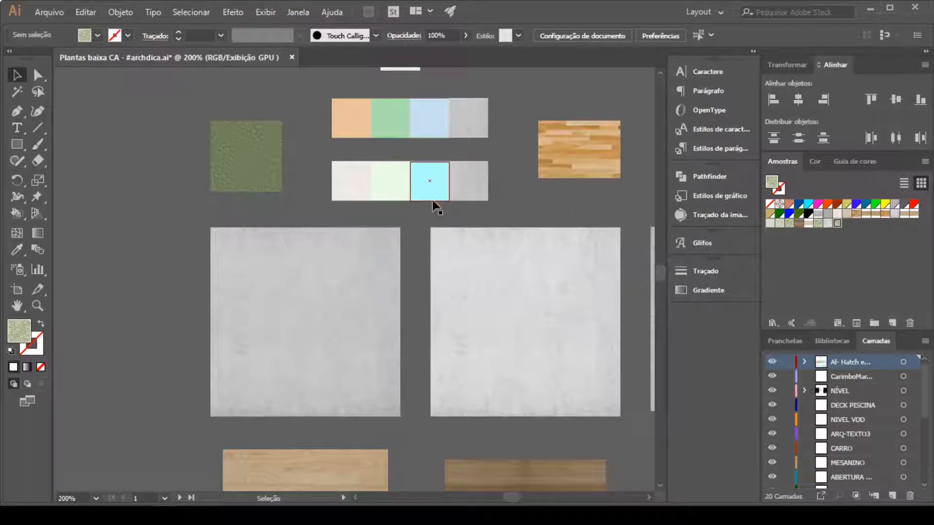
pyautogui.press('i')
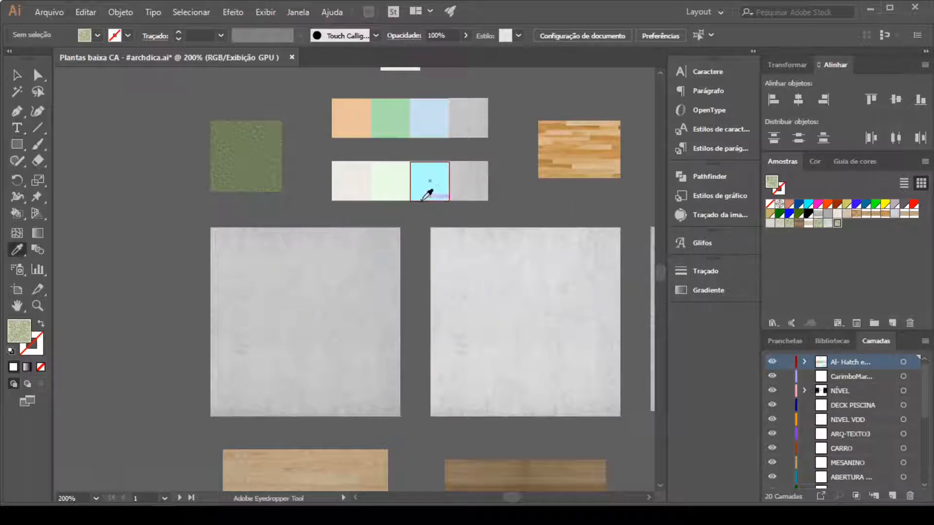
pyautogui.click(439, 184)
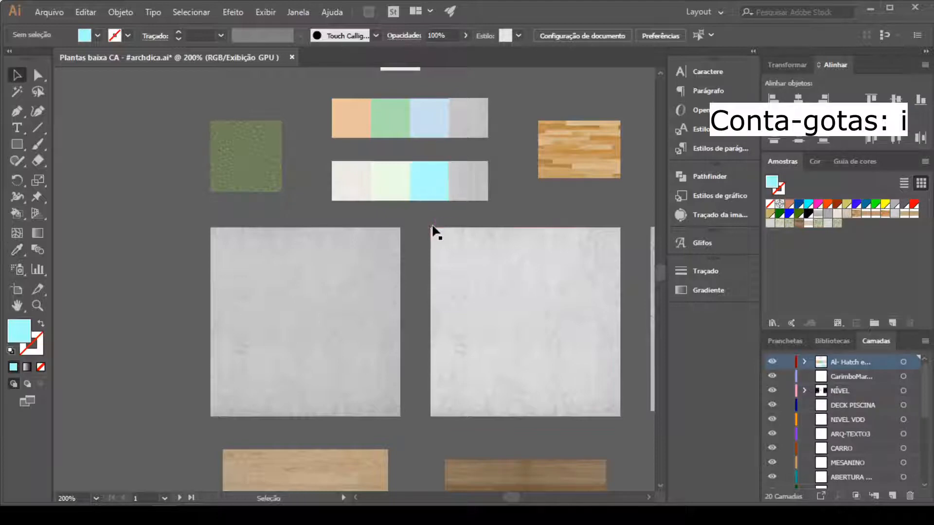
pyautogui.click(470, 183)
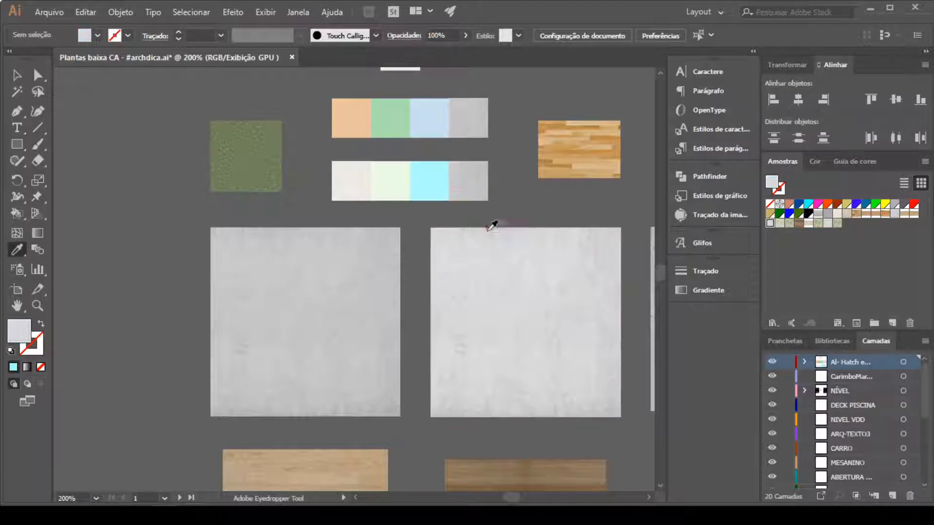
pyautogui.press('v')
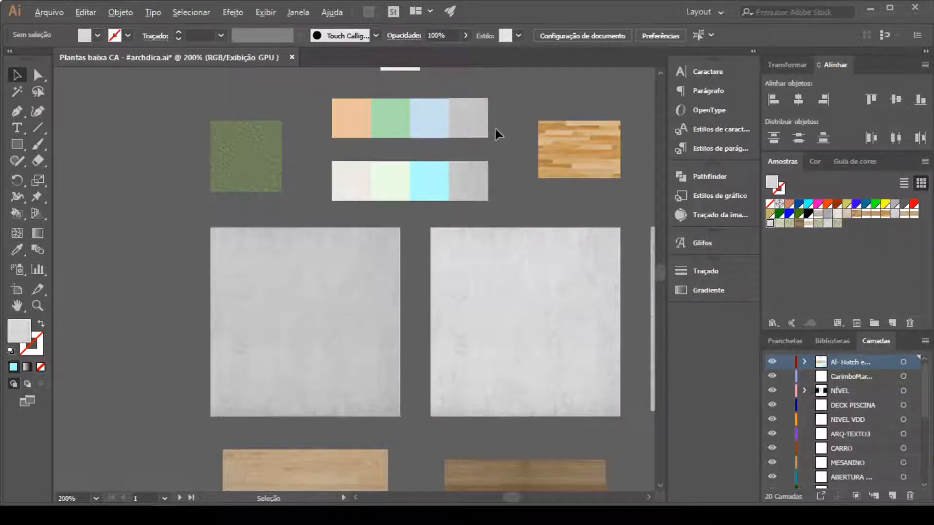
# Compare the opacity of the two small wood slat texture images below the light wood plank texture.
pyautogui.scroll(-1, 506, 121)
pyautogui.scroll(-2, 526, 113)
pyautogui.scroll(-2, 512, 147)
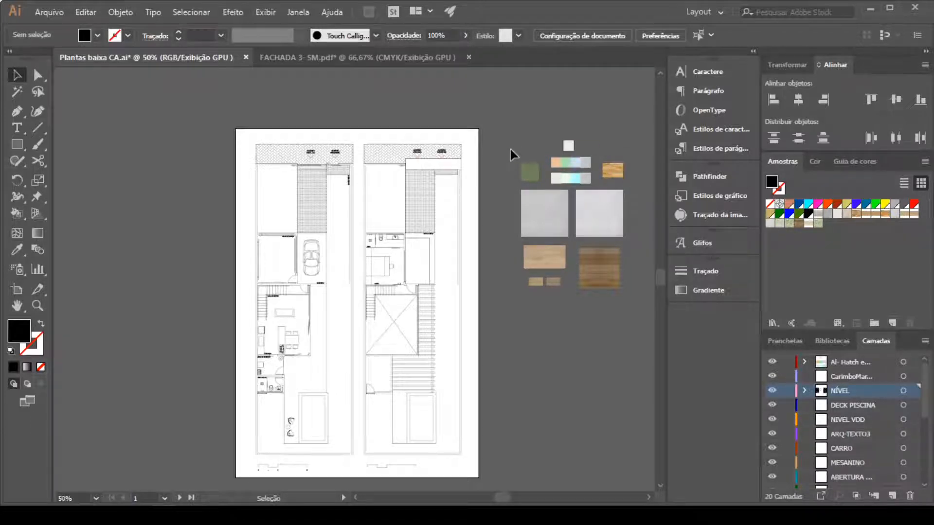
pyautogui.click(554, 287)
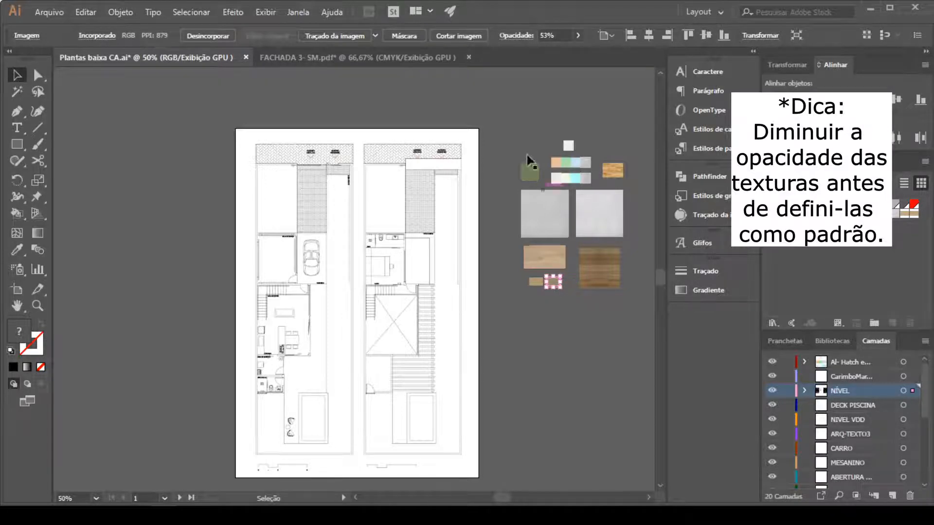
pyautogui.click(535, 283)
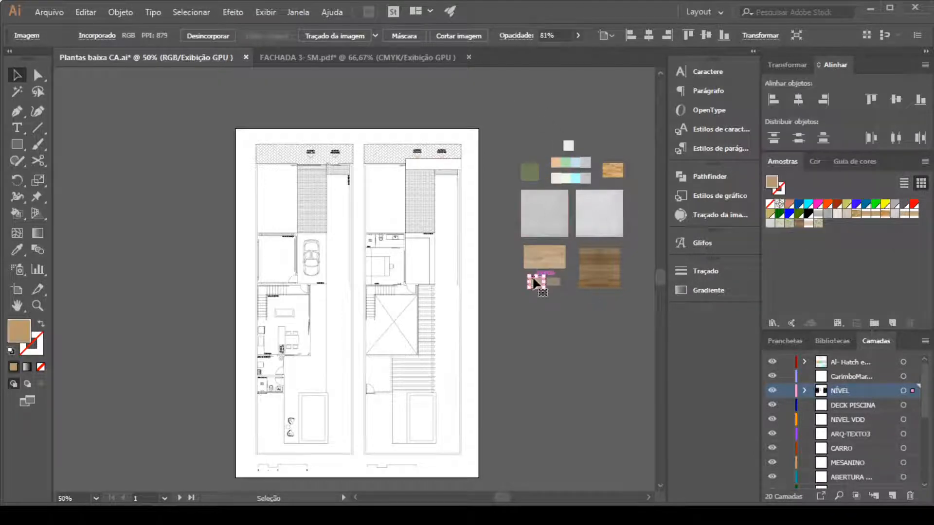
pyautogui.click(553, 284)
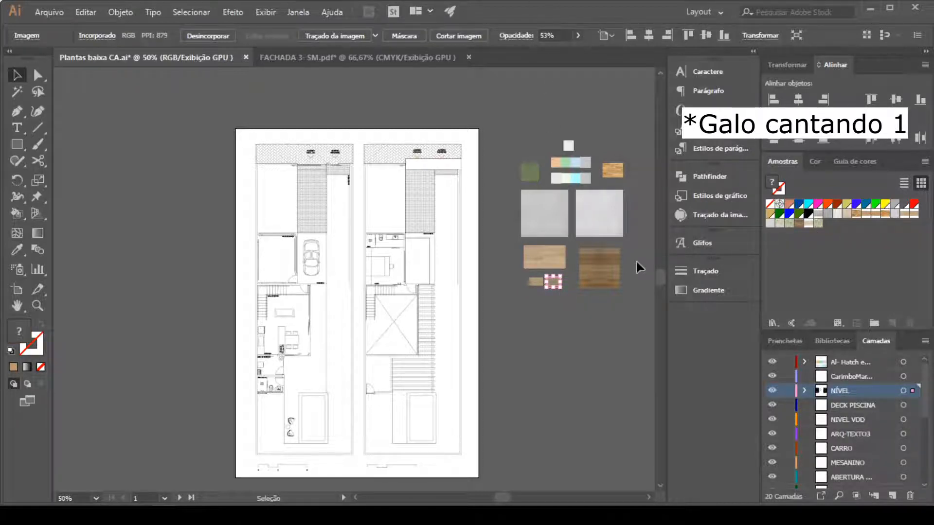
# Select the linework group of the two floor plans to check its stroke weight, then clear the selection.
pyautogui.click(506, 323)
pyautogui.click(436, 301)
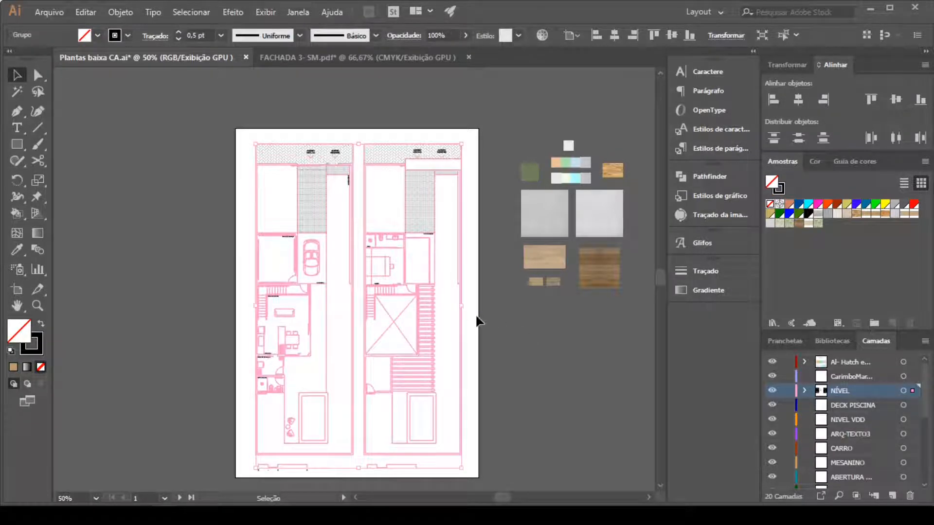
pyautogui.click(354, 127)
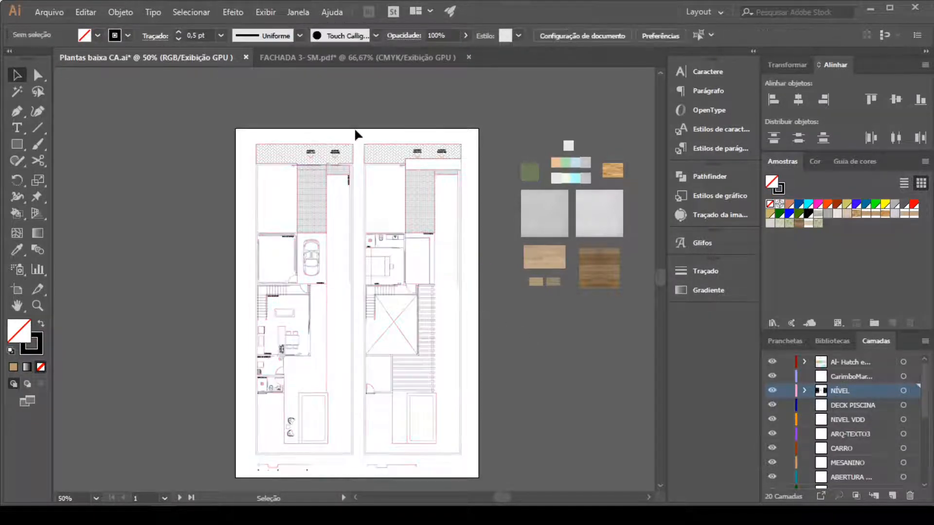
# Select the herringbone sidewalk hatch group at the access area of the first floor plan to inspect its stroke weight.
pyautogui.scroll(4, 307, 128)
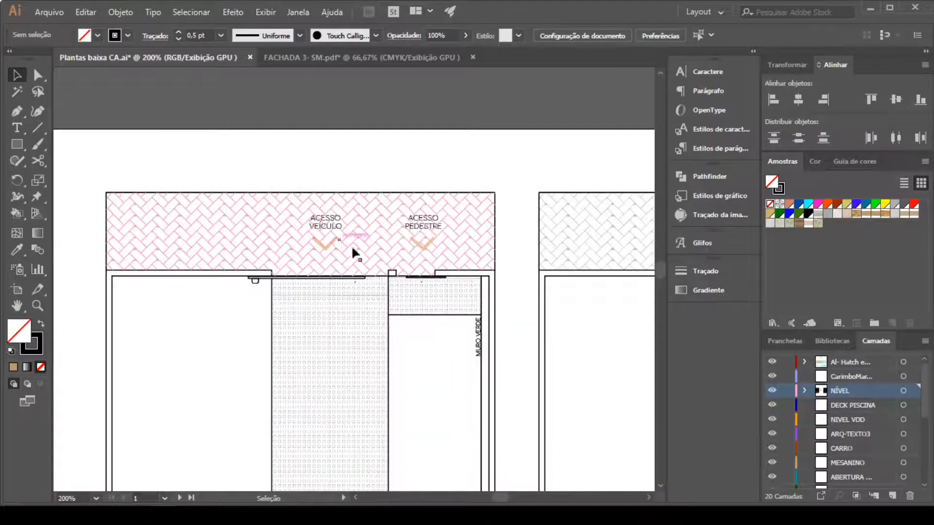
pyautogui.scroll(1, 351, 244)
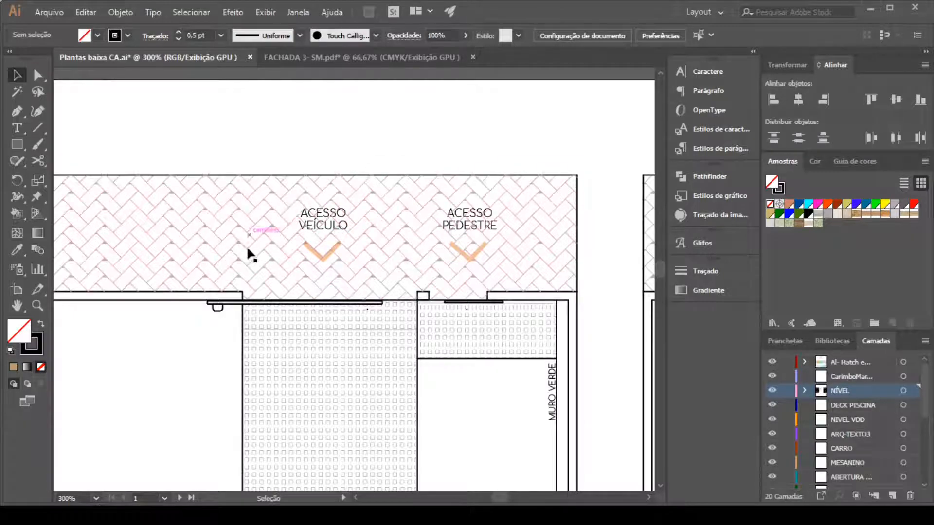
pyautogui.click(221, 300)
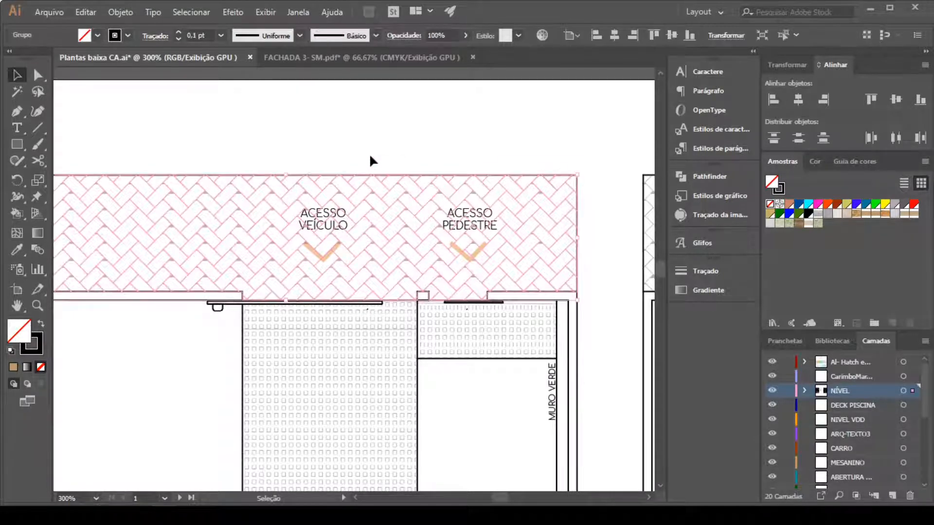
pyautogui.scroll(-2, 358, 180)
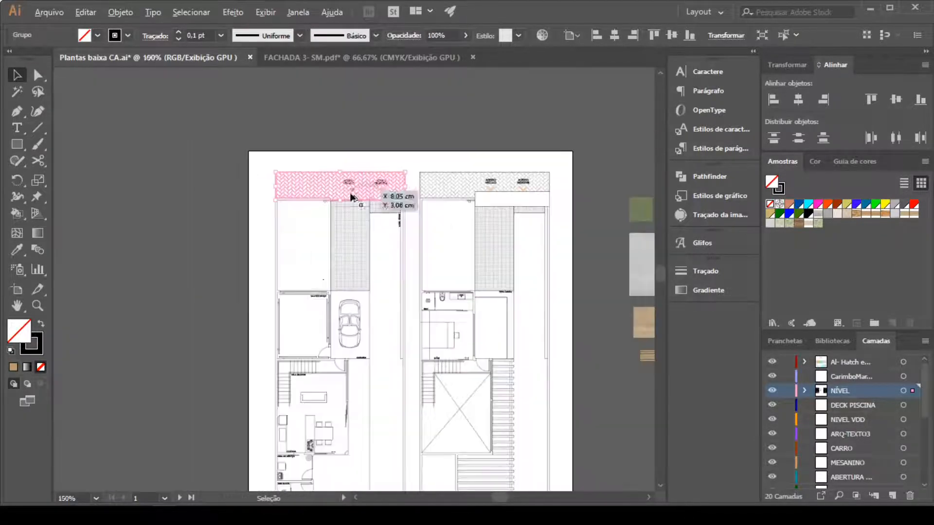
# Deselect the sidewalk hatch and select the linework group spanning both floor plans again.
pyautogui.click(345, 288)
pyautogui.click(320, 300)
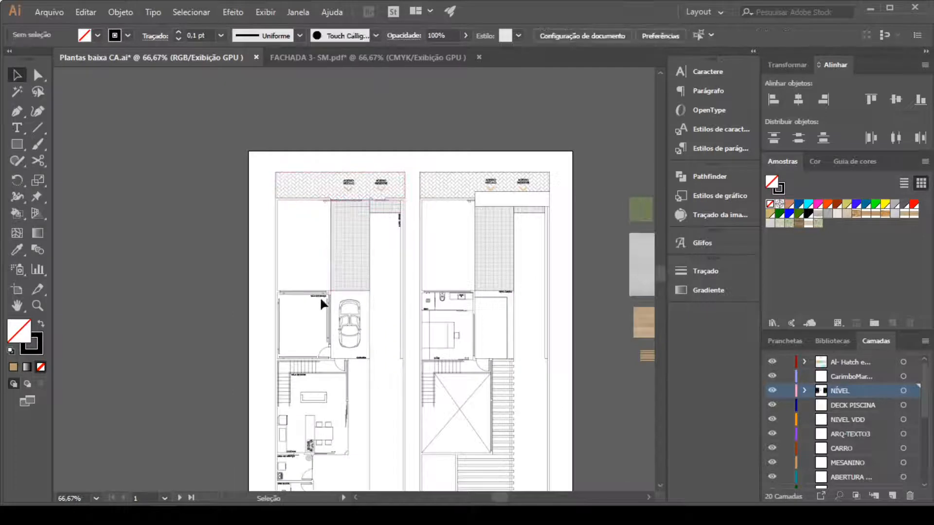
pyautogui.click(317, 293)
pyautogui.click(284, 290)
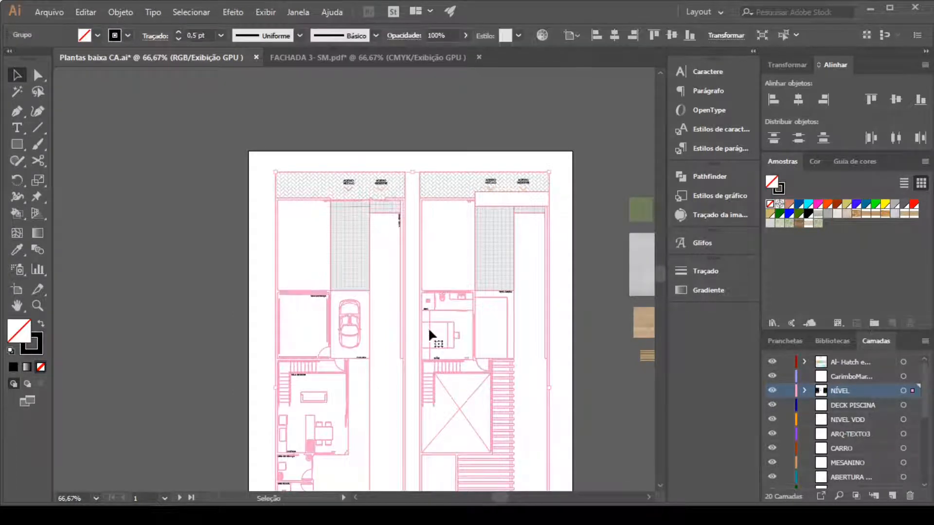
# Make a Live Paint group from the linework of the two floor plans, then clear the selection.
pyautogui.moveTo(429, 330); pyautogui.dragTo(374, 310)
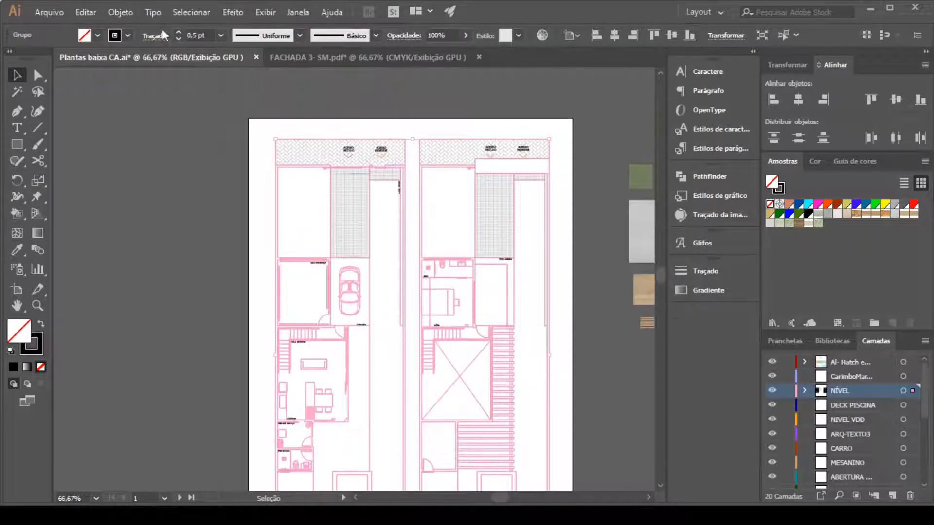
pyautogui.click(116, 13)
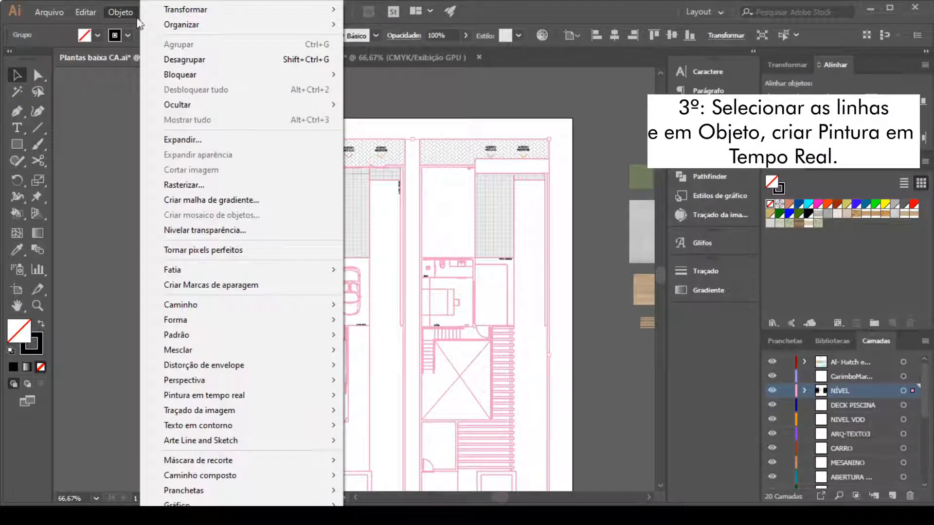
pyautogui.moveTo(191, 392)
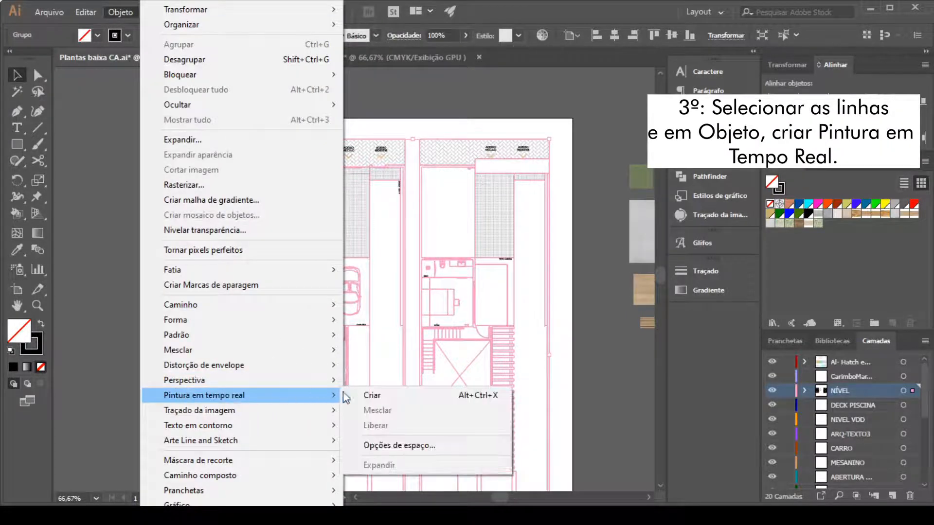
pyautogui.click(390, 395)
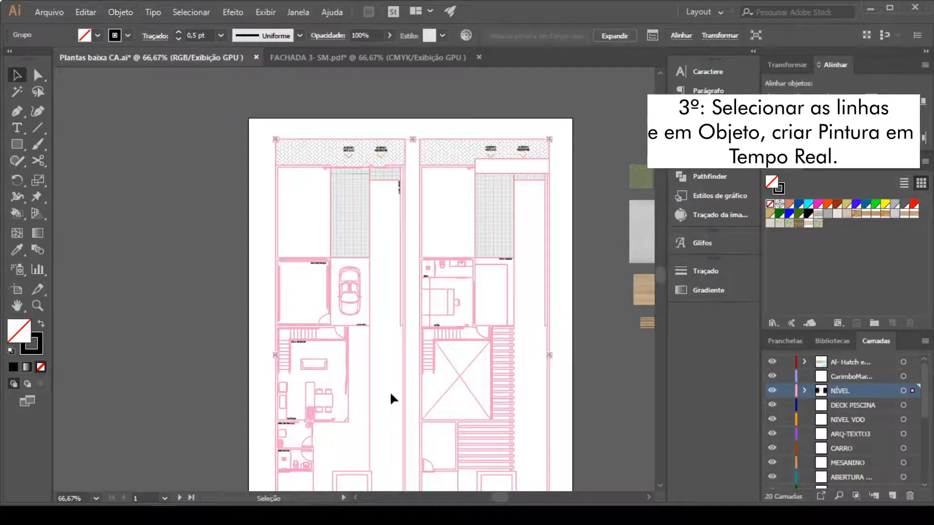
pyautogui.scroll(-2, 386, 255)
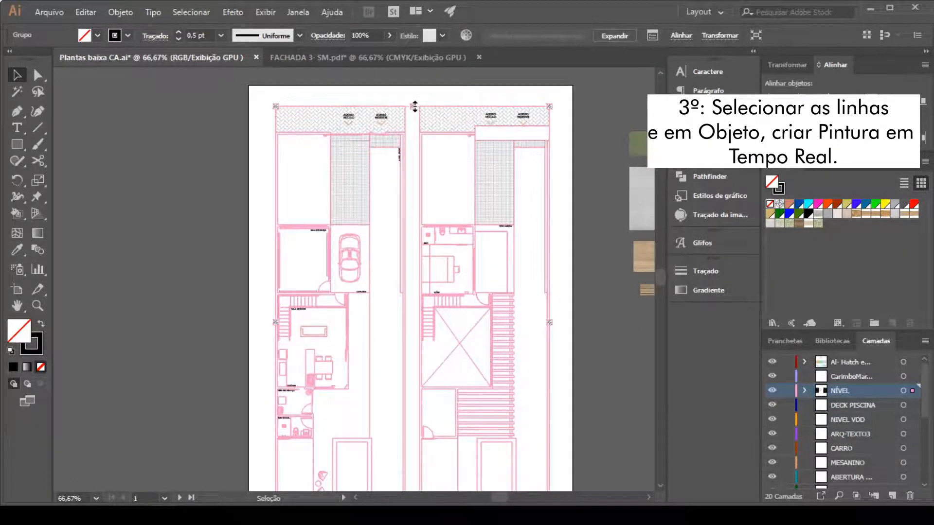
pyautogui.scroll(3, 415, 107)
pyautogui.scroll(-3, 398, 112)
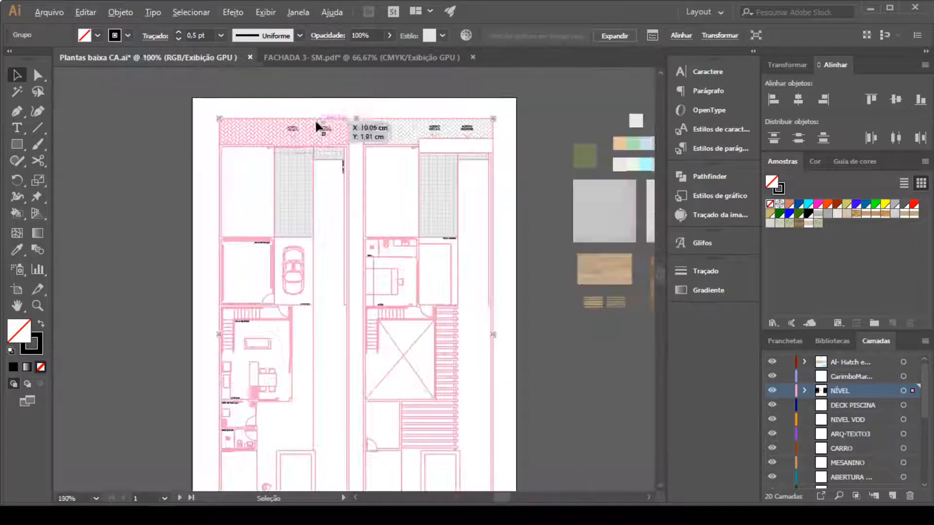
pyautogui.scroll(-2, 451, 242)
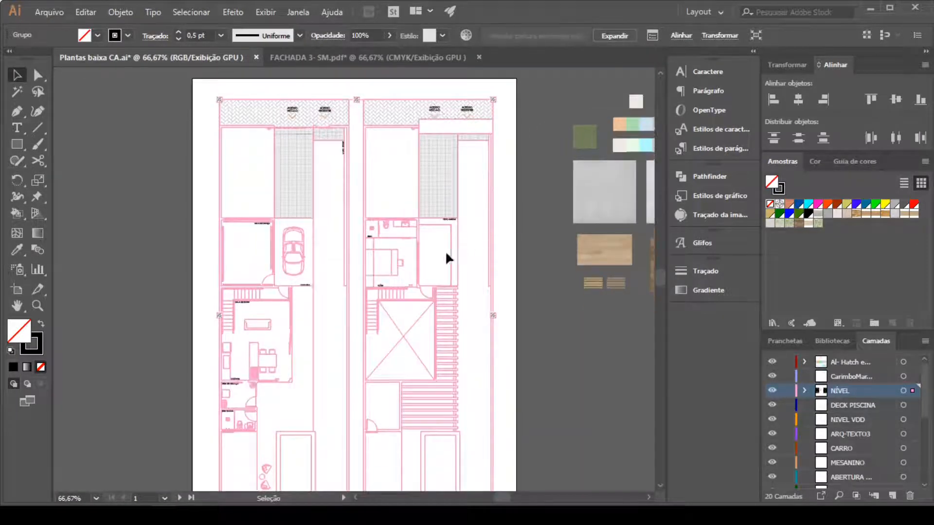
pyautogui.click(517, 288)
pyautogui.scroll(-1, 389, 245)
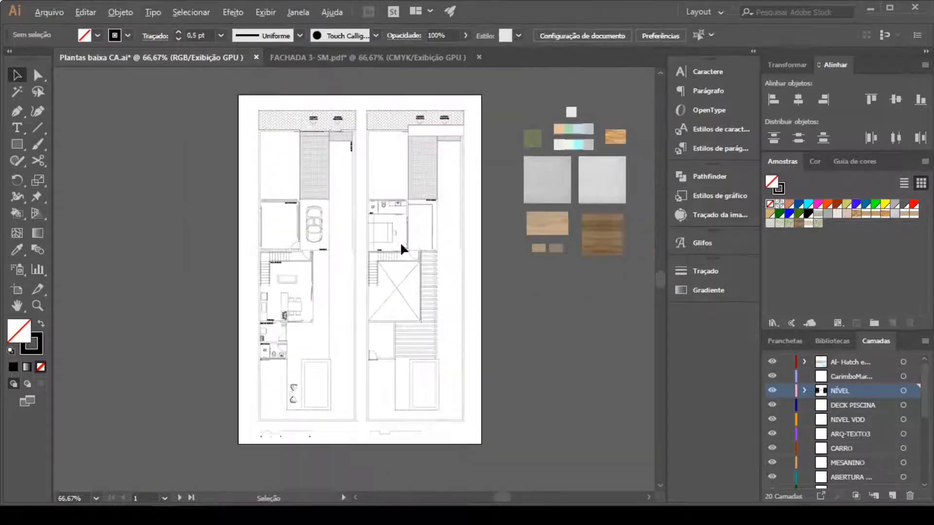
# Try to fill the living room floor of the first plan with a light grey texture swatch using the Live Paint Bucket.
pyautogui.scroll(1, 454, 246)
pyautogui.press('k')
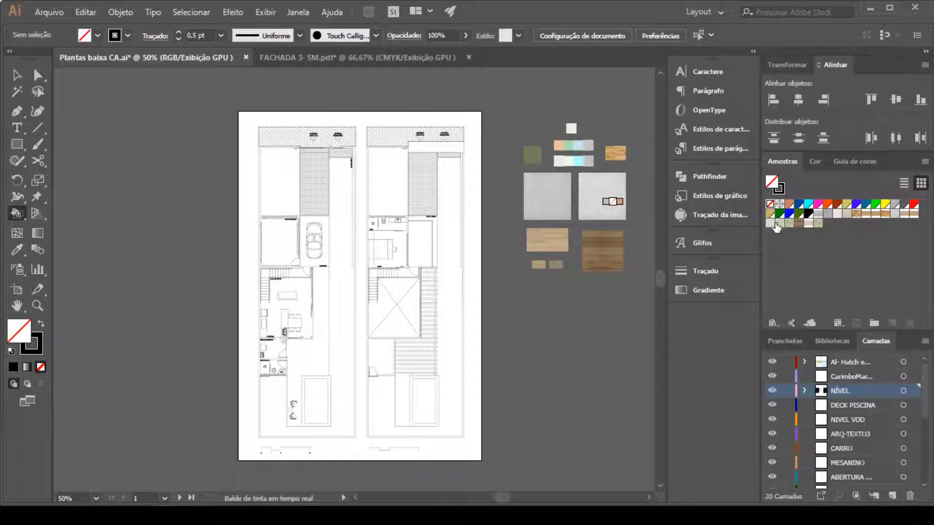
pyautogui.click(771, 223)
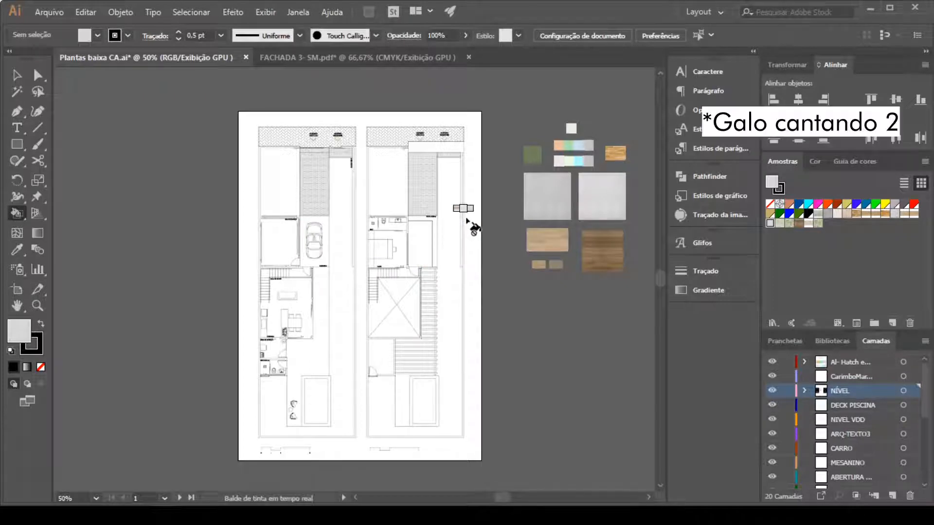
pyautogui.click(305, 302)
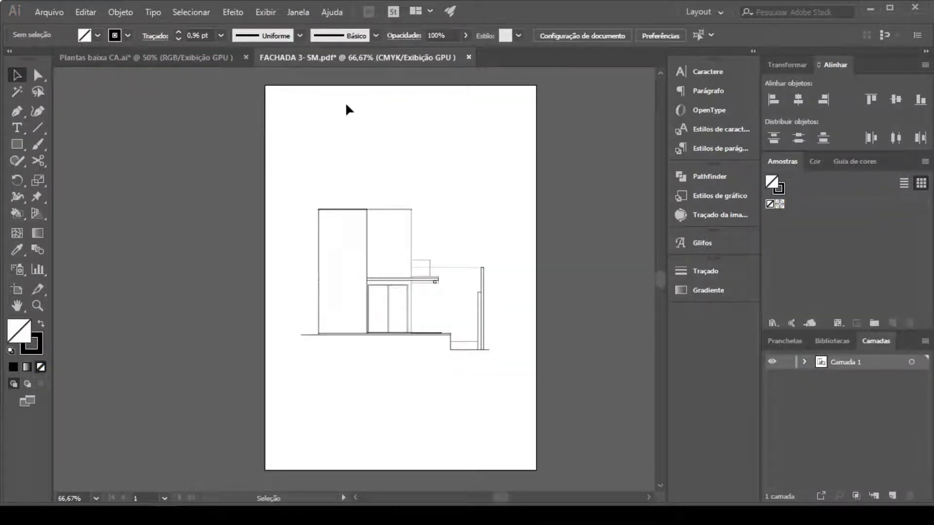
# In the FACHADA 3- SM.pdf document, release the clipping mask of the facade drawing and deselect it.
pyautogui.click(363, 279)
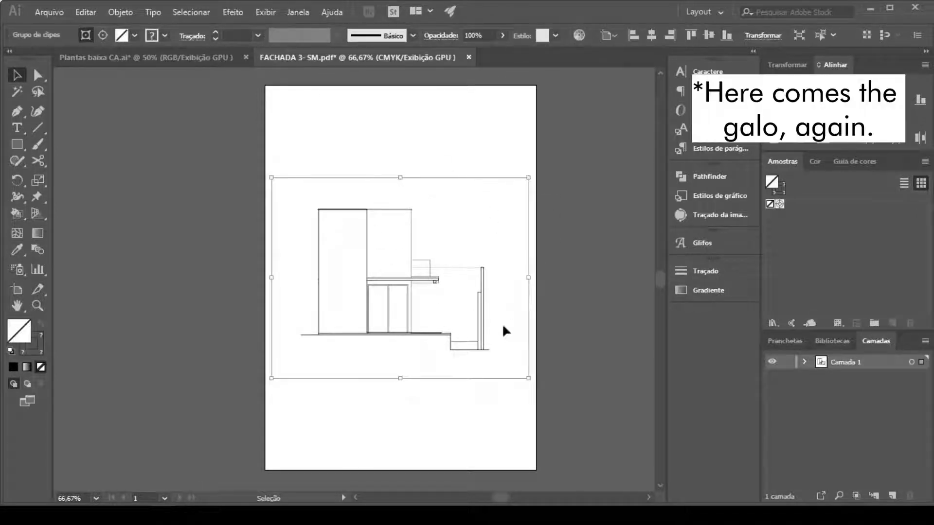
pyautogui.click(130, 17)
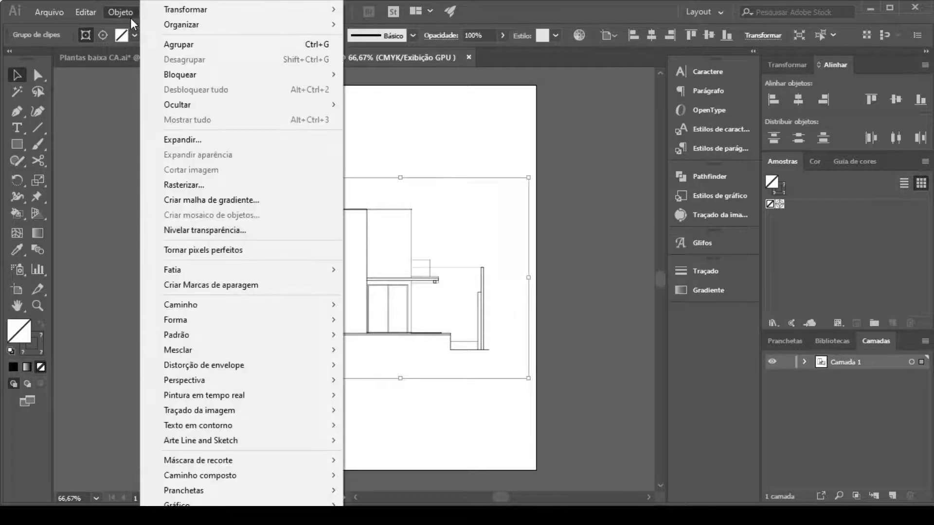
pyautogui.moveTo(261, 399)
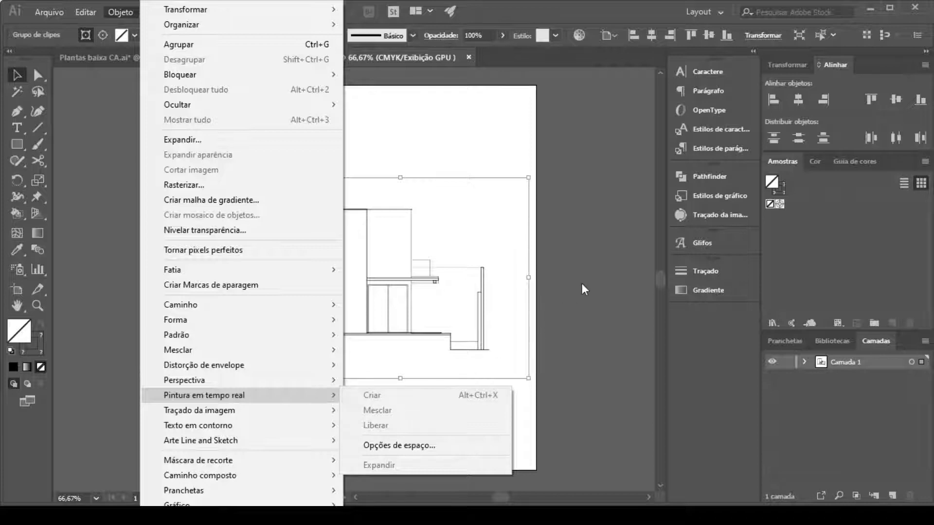
pyautogui.click(415, 289)
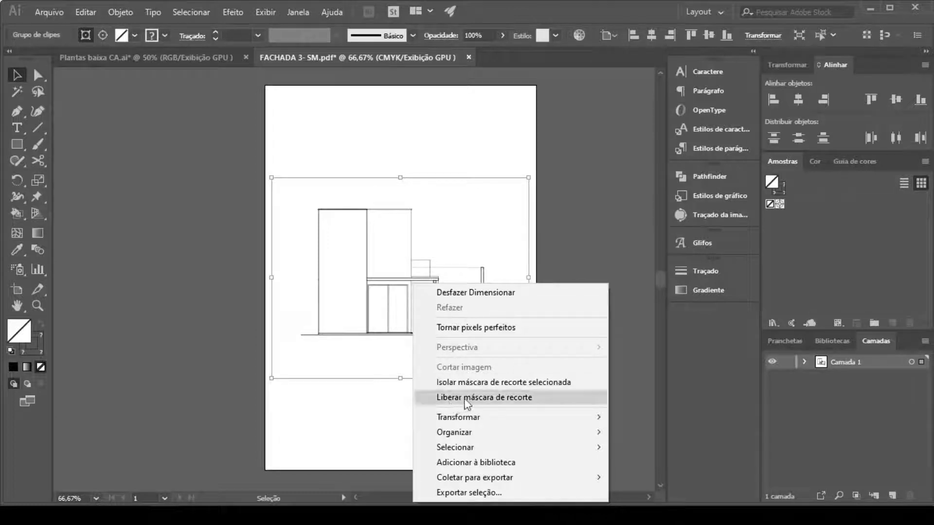
pyautogui.click(475, 397)
pyautogui.click(567, 311)
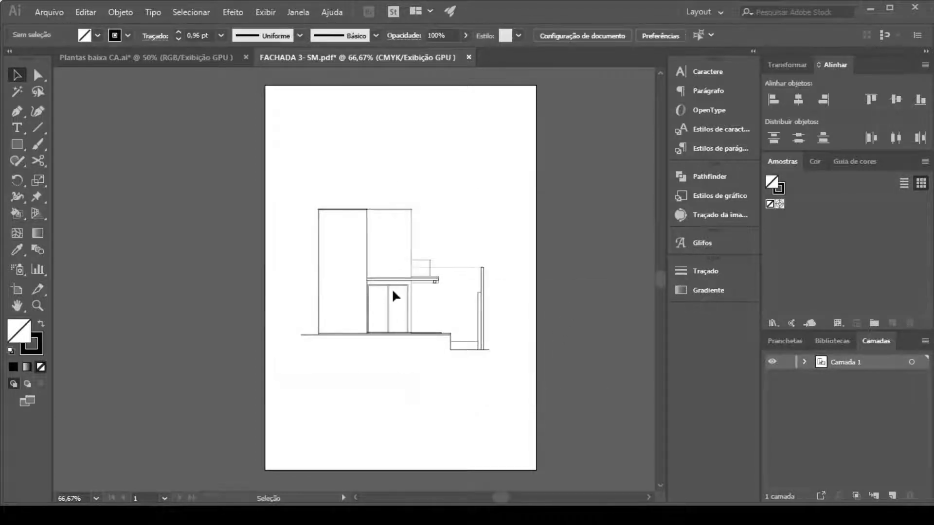
# Select all the released facade lines, make them a Live Paint group, and deselect it.
pyautogui.click(406, 290)
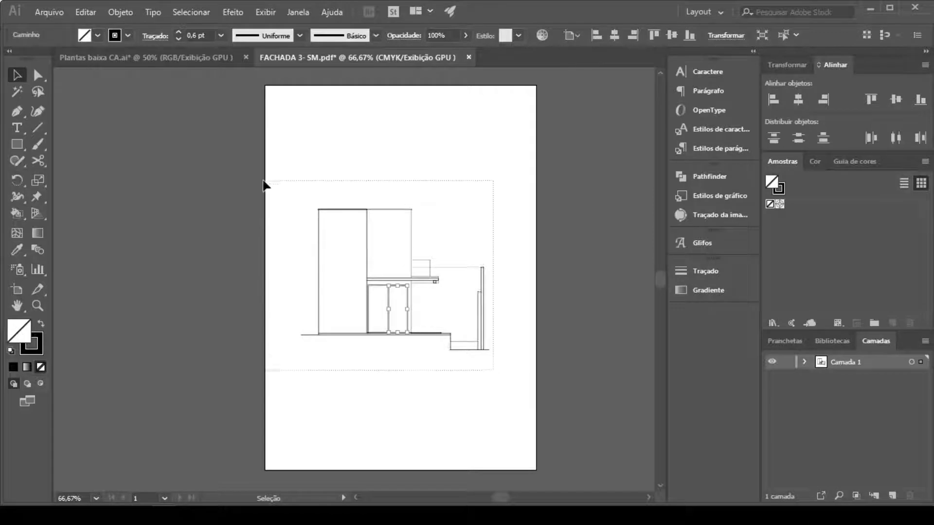
pyautogui.click(270, 184)
pyautogui.press('Delete')
pyautogui.click(356, 210)
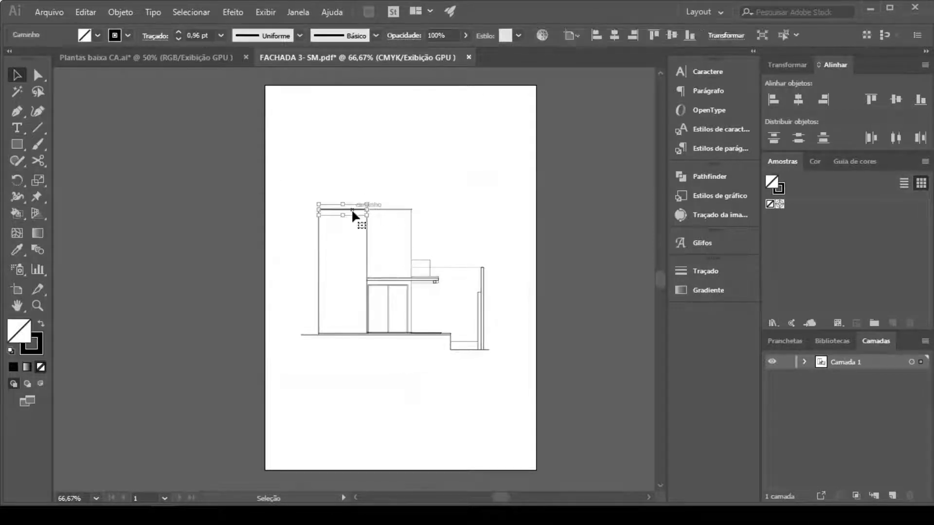
pyautogui.moveTo(493, 357); pyautogui.dragTo(260, 153)
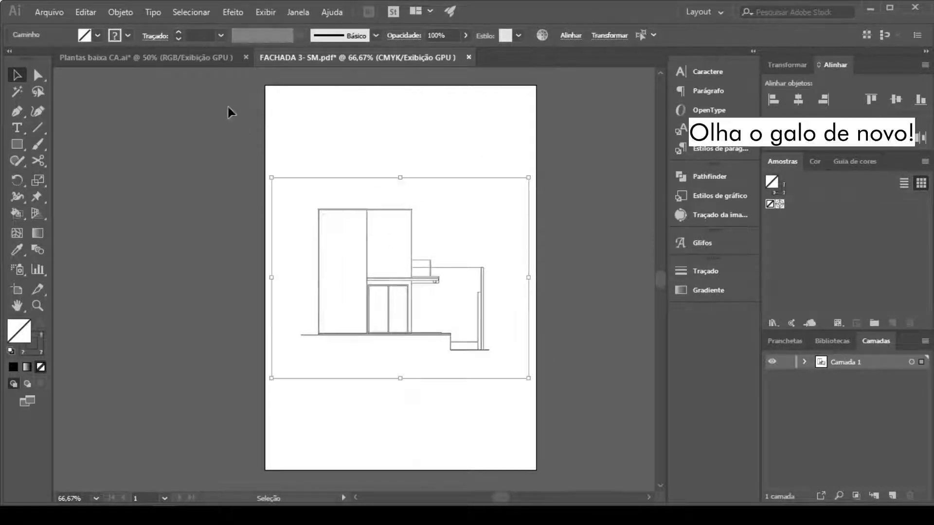
pyautogui.click(120, 12)
pyautogui.moveTo(328, 399)
pyautogui.click(377, 399)
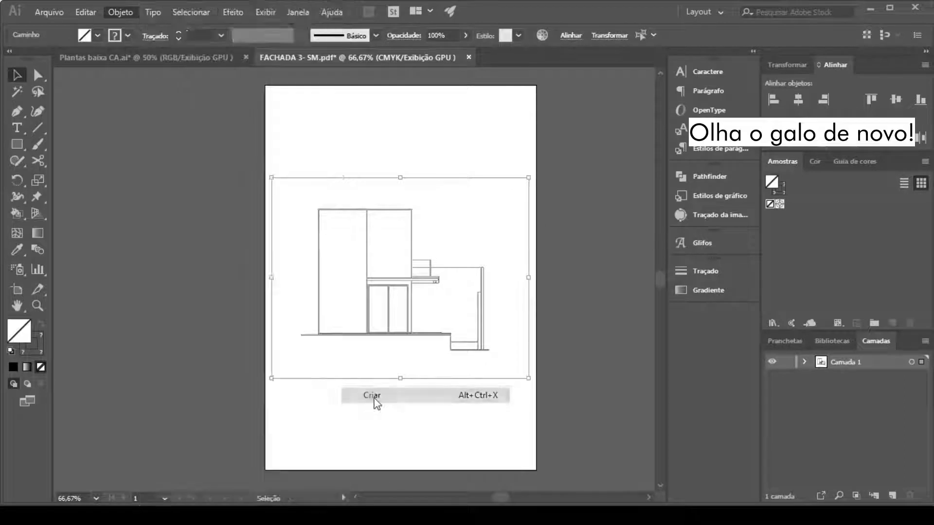
pyautogui.click(573, 276)
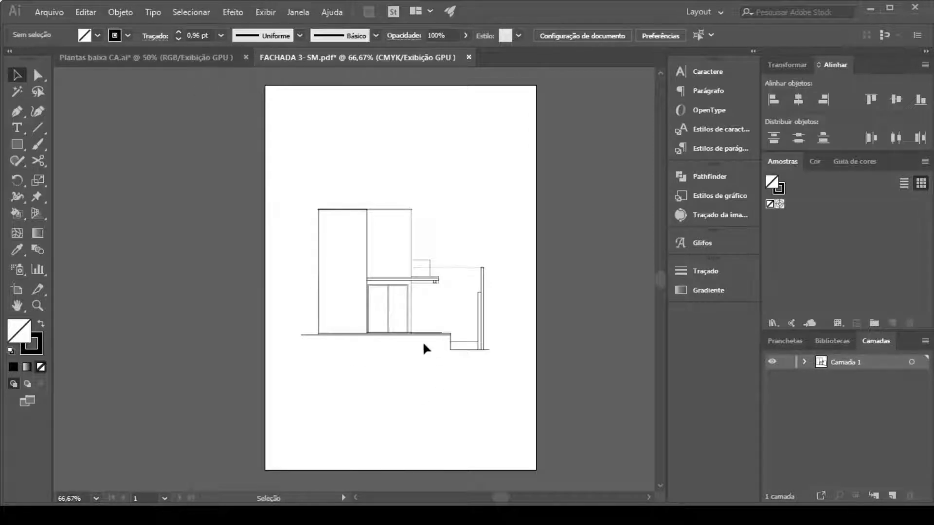
# Select the facade drawing to check its object type, then clear the selection.
pyautogui.click(408, 314)
pyautogui.rightClick(408, 314)
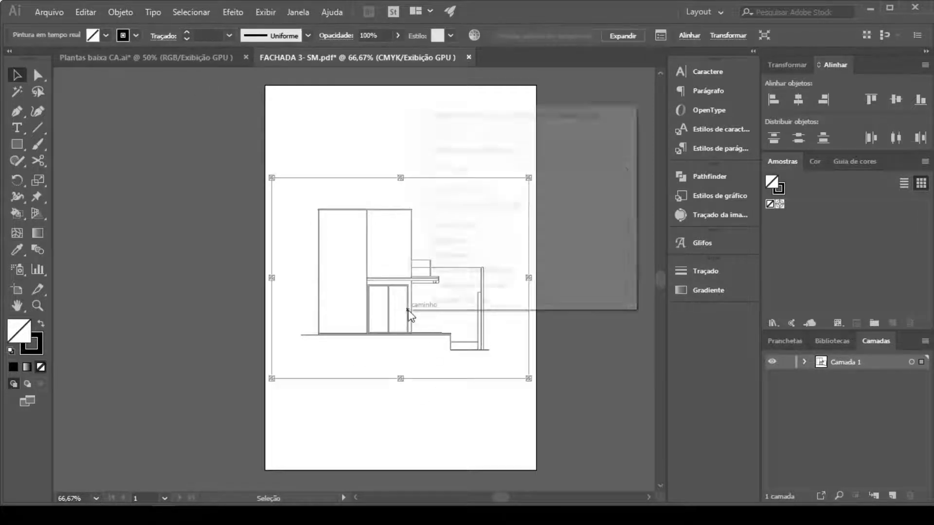
pyautogui.click(547, 373)
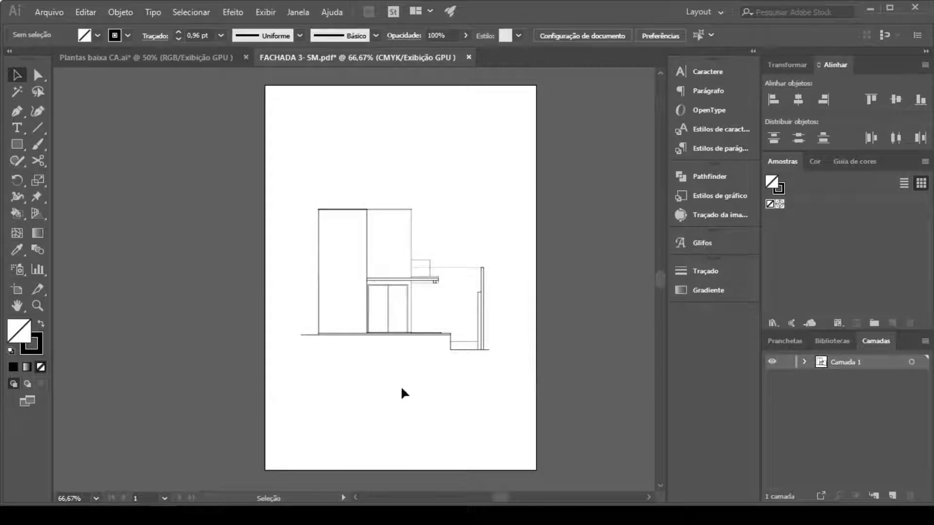
# Switch to Plantas baixa CA.ai and fill the outer walls of both plans and the entrance pillar with black using Live Paint Bucket.
pyautogui.hotkey('ctrl', 'Tab')
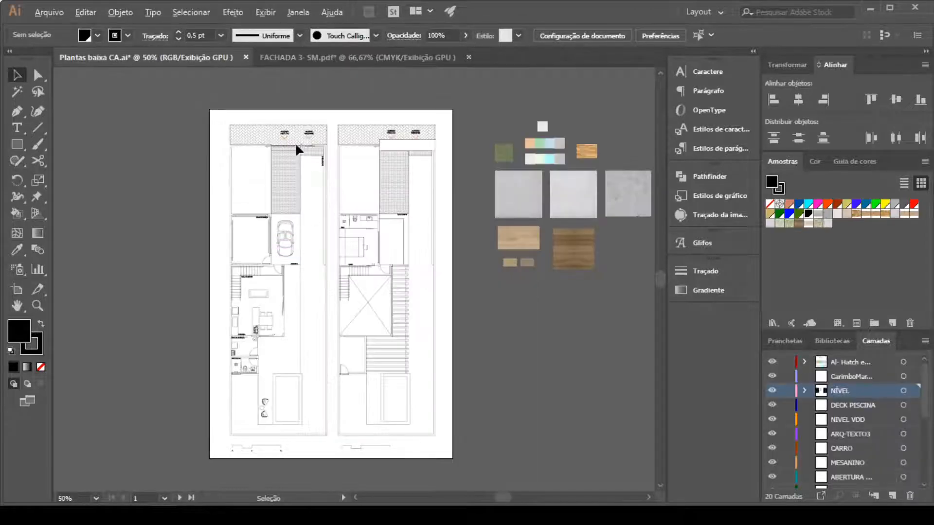
pyautogui.scroll(3, 299, 150)
pyautogui.press('k')
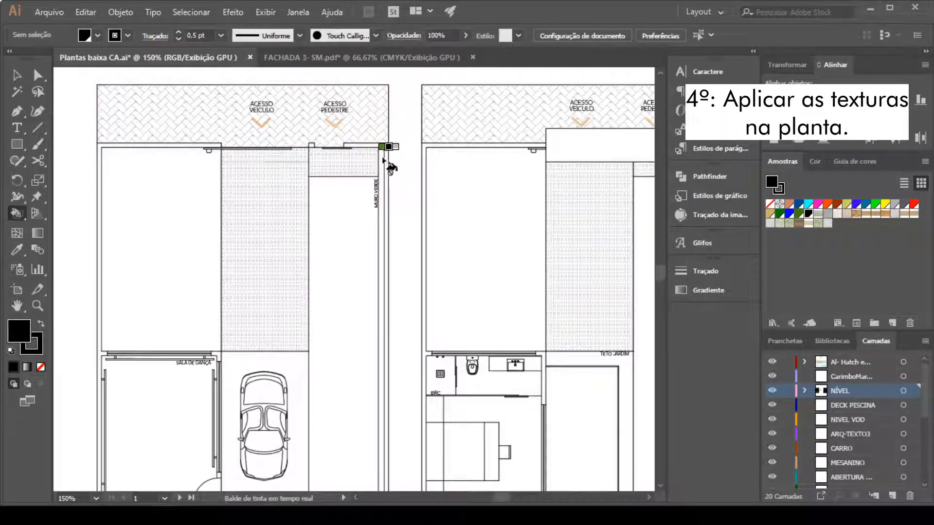
pyautogui.click(387, 149)
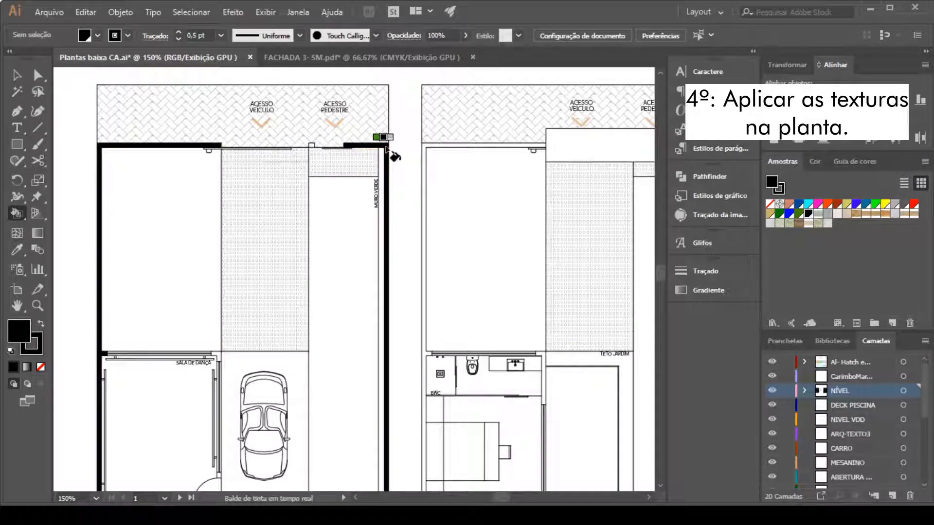
pyautogui.click(311, 145)
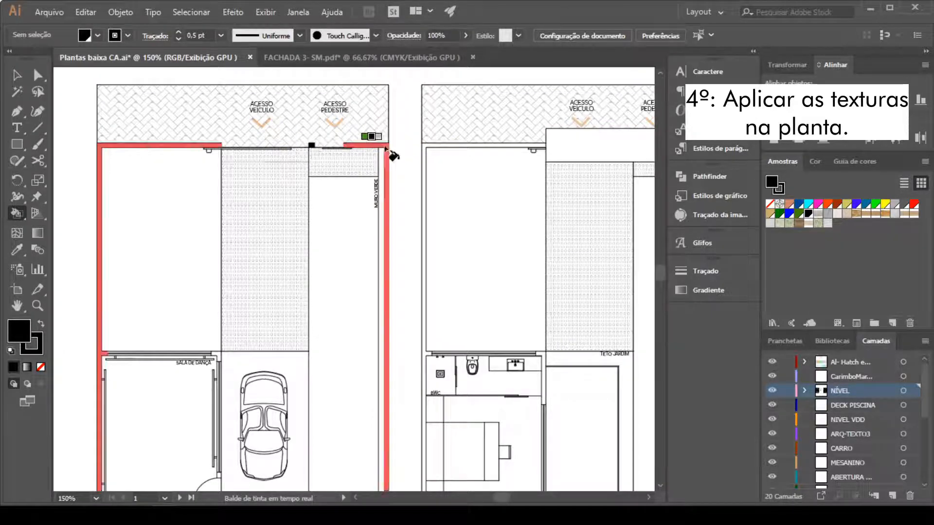
pyautogui.click(386, 149)
pyautogui.click(625, 357)
pyautogui.click(424, 148)
# Fill the remaining interior walls and pillars of the first plan with black, from the dance room down to the bathroom.
pyautogui.scroll(-4, 291, 219)
pyautogui.scroll(-3, 219, 233)
pyautogui.click(220, 242)
pyautogui.scroll(-3, 228, 234)
pyautogui.click(256, 178)
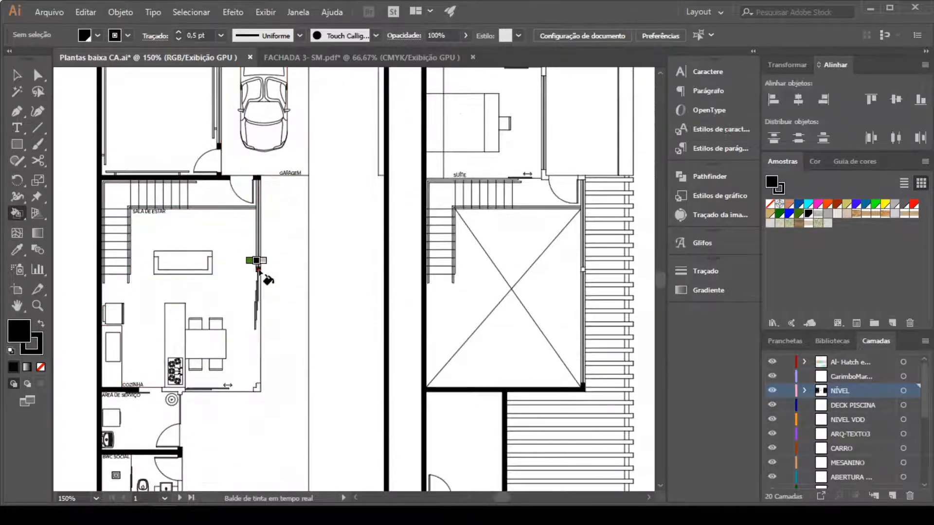
pyautogui.click(259, 270)
pyautogui.scroll(-3, 259, 282)
pyautogui.click(178, 307)
pyautogui.scroll(-4, 177, 292)
pyautogui.scroll(-2, 113, 247)
# Fill the pillars and wall pieces around the void and the suite of the second plan with black.
pyautogui.scroll(3, 312, 121)
pyautogui.click(361, 307)
pyautogui.click(360, 185)
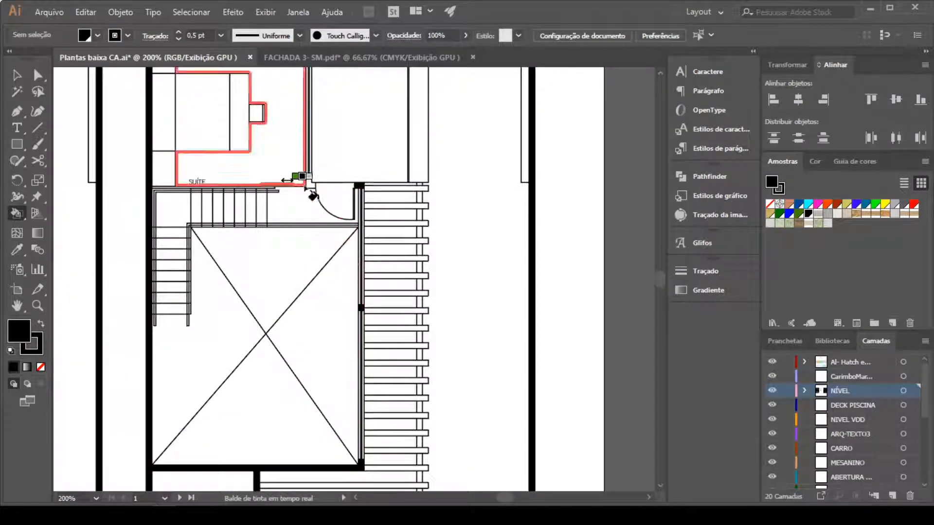
pyautogui.click(305, 189)
pyautogui.scroll(5, 306, 195)
pyautogui.click(308, 230)
pyautogui.scroll(-3, 389, 243)
pyautogui.scroll(-1, 491, 292)
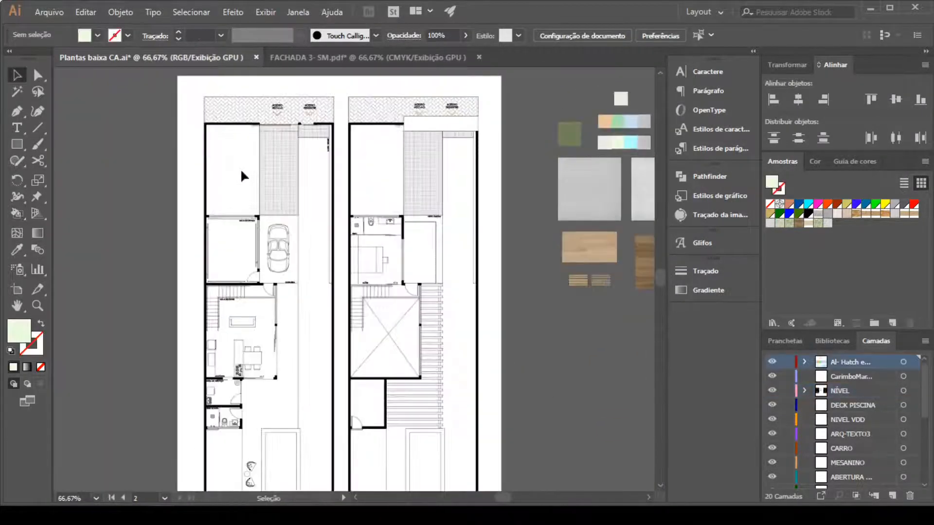
# Fill the front lawns and side garden strips of both plans with light green using the Live Paint Bucket.
pyautogui.press('k')
pyautogui.click(238, 175)
pyautogui.click(318, 188)
pyautogui.scroll(-1, 317, 188)
pyautogui.click(377, 165)
pyautogui.click(455, 176)
pyautogui.scroll(1, 488, 180)
# Fill the roof garden areas beside the suite in the second plan with the olive green grass texture swatch.
pyautogui.click(790, 224)
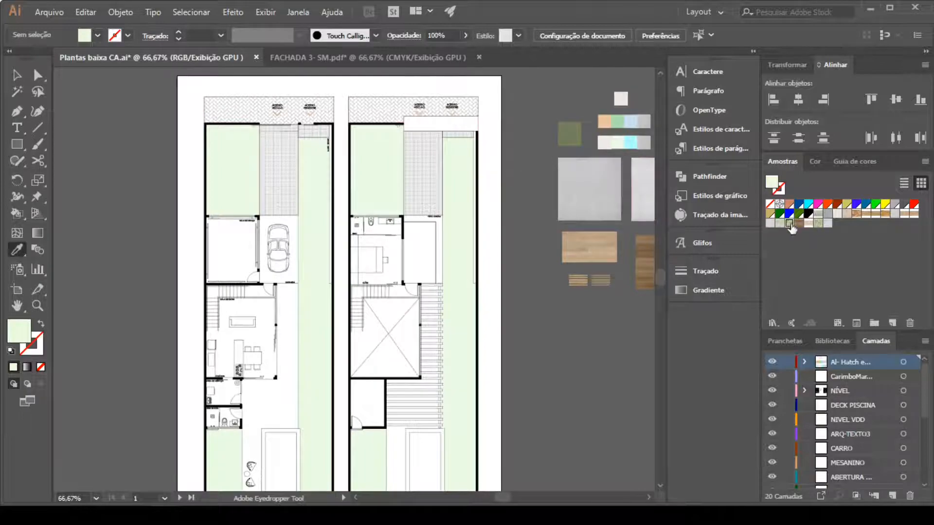
pyautogui.press('k')
pyautogui.click(420, 265)
pyautogui.scroll(3, 434, 233)
pyautogui.click(446, 223)
pyautogui.click(496, 177)
pyautogui.scroll(-3, 465, 165)
# Fill the living room, kitchen and service area floors of the first plan with the grey concrete texture swatch.
pyautogui.press('v')
pyautogui.click(827, 223)
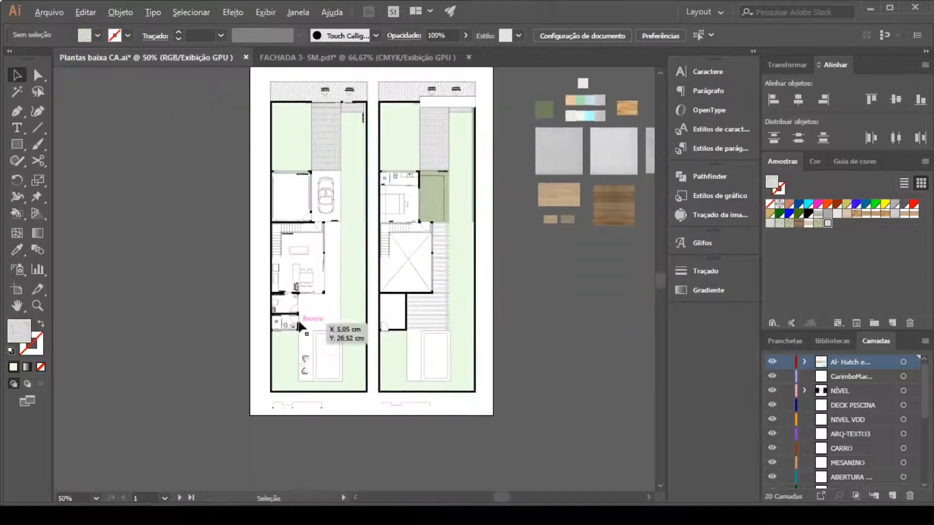
pyautogui.scroll(4, 299, 325)
pyautogui.press('k')
pyautogui.scroll(-3, 292, 272)
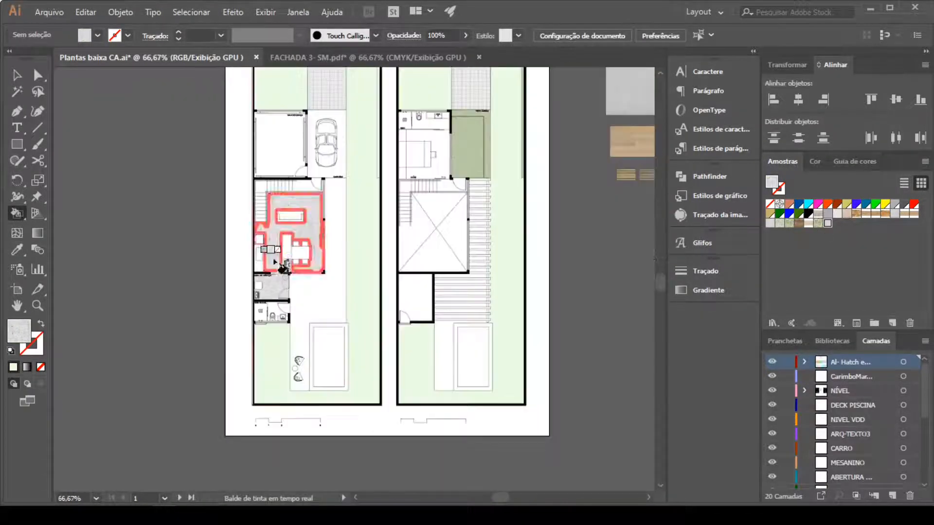
pyautogui.scroll(1, 274, 265)
# Fill the floors of the dance room and the suite with the light wood plank texture swatch.
pyautogui.press('v')
pyautogui.scroll(-2, 257, 288)
pyautogui.click(913, 213)
pyautogui.press('k')
pyautogui.scroll(5, 260, 226)
pyautogui.click(292, 209)
pyautogui.scroll(3, 272, 174)
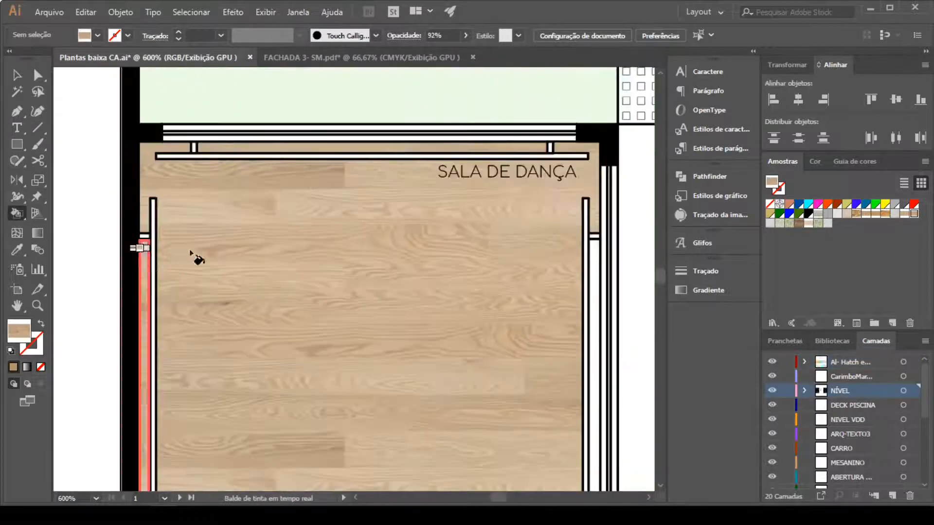
pyautogui.scroll(-5, 197, 259)
pyautogui.scroll(4, 378, 184)
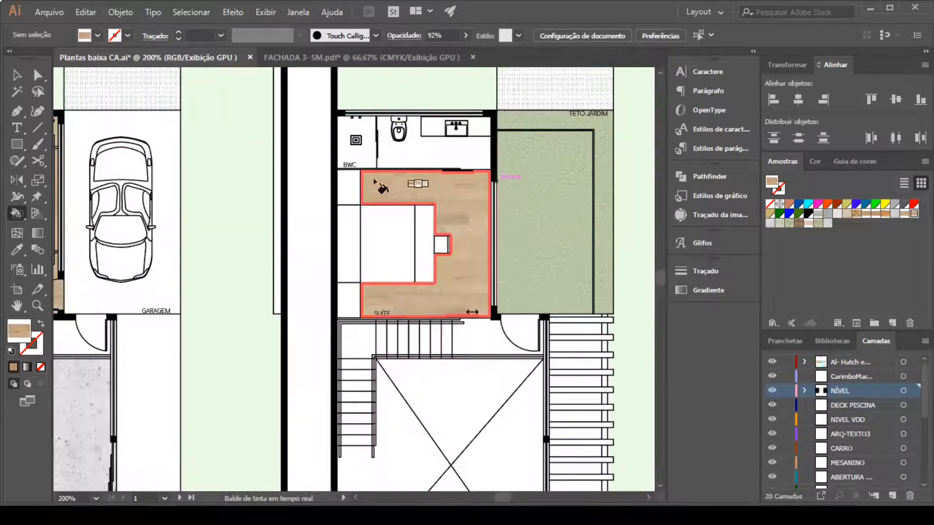
# Fill the outdoor deck beside the living room and pool in the first plan with the sampled striped wood deck texture.
pyautogui.scroll(-3, 375, 182)
pyautogui.press('v')
pyautogui.click(592, 218)
pyautogui.click(614, 215)
pyautogui.click(611, 254)
pyautogui.scroll(-1, 210, 277)
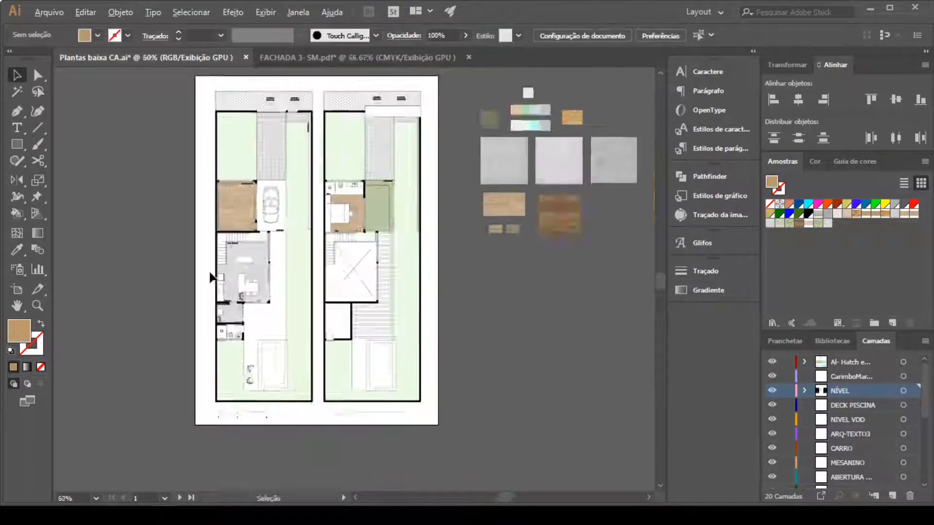
pyautogui.scroll(-1, 210, 277)
pyautogui.press('i')
pyautogui.click(587, 304)
pyautogui.scroll(3, 212, 230)
pyautogui.press('k')
pyautogui.scroll(-5, 357, 209)
pyautogui.click(292, 194)
pyautogui.scroll(-3, 289, 186)
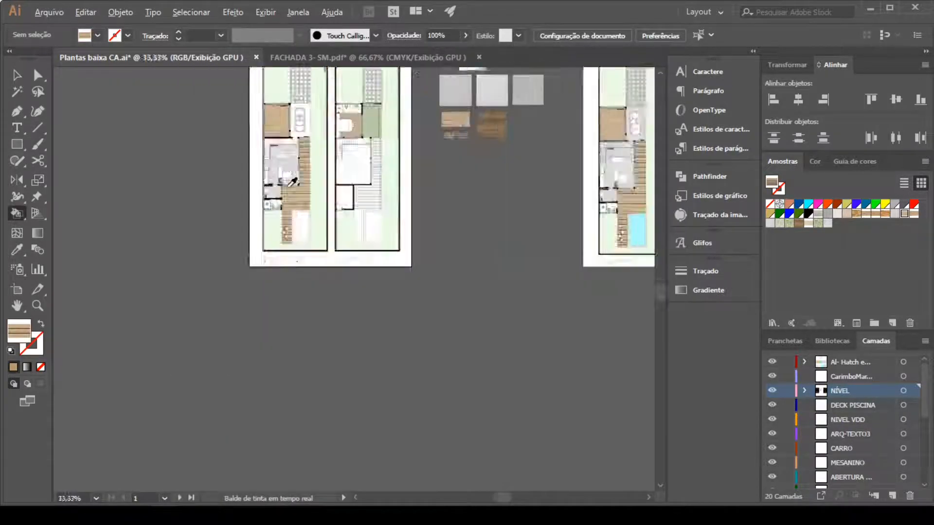
# Fill the deck areas between the pergola beams and beside the pool in the second plan with the same deck texture.
pyautogui.scroll(6, 293, 182)
pyautogui.moveTo(469, 255)
pyautogui.mouseDown()
pyautogui.moveTo(462, 151)
pyautogui.moveTo(449, 123)
pyautogui.mouseUp()
pyautogui.scroll(3, 457, 136)
pyautogui.press('v')
pyautogui.scroll(-2, 508, 174)
pyautogui.scroll(1, 479, 255)
# Fill all the pergola beams and their vertical support in the second plan with the dark wood texture swatch.
pyautogui.click(799, 223)
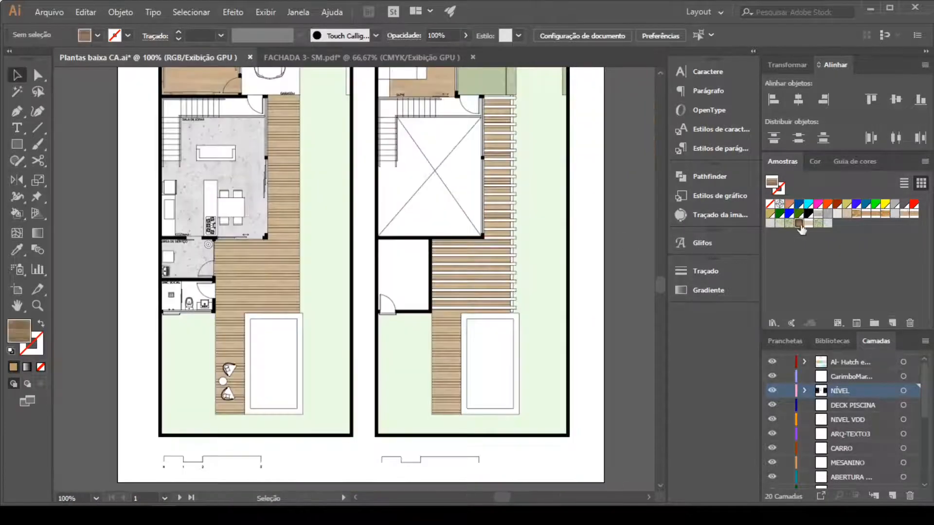
pyautogui.press('k')
pyautogui.scroll(3, 518, 297)
pyautogui.moveTo(498, 337); pyautogui.dragTo(496, 171)
pyautogui.scroll(4, 496, 170)
pyautogui.moveTo(496, 297); pyautogui.dragTo(502, 250)
pyautogui.moveTo(501, 214); pyautogui.dragTo(501, 146)
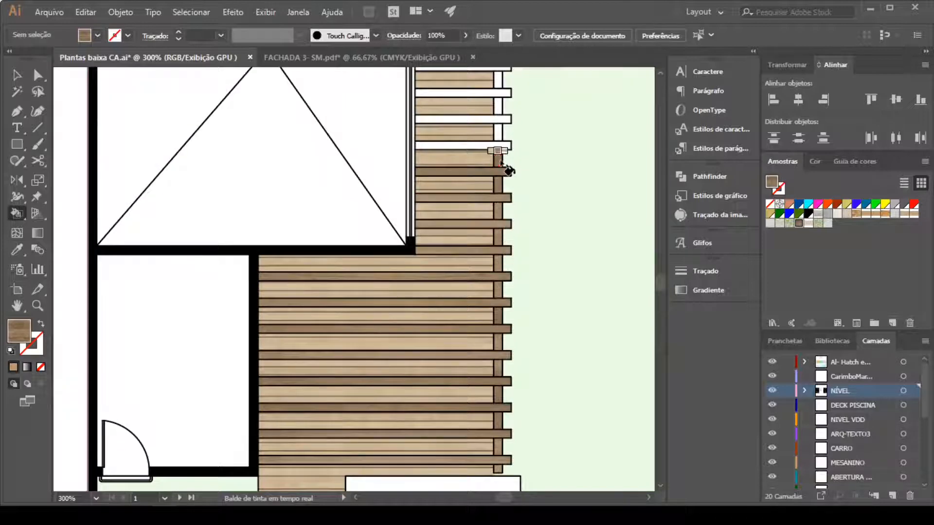
pyautogui.scroll(3, 501, 252)
pyautogui.moveTo(501, 200); pyautogui.dragTo(504, 148)
pyautogui.scroll(3, 504, 219)
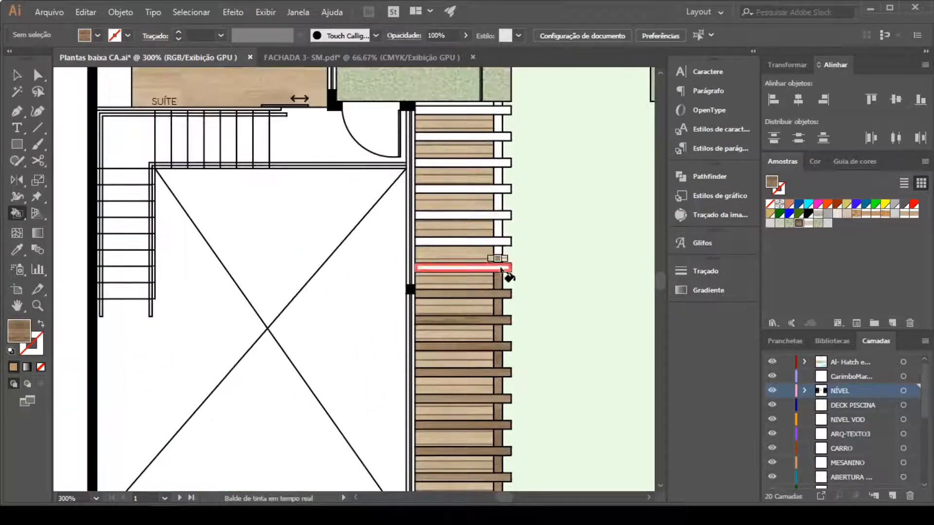
pyautogui.moveTo(499, 207); pyautogui.dragTo(497, 150)
pyautogui.moveTo(503, 118); pyautogui.dragTo(498, 104)
pyautogui.scroll(-1, 482, 146)
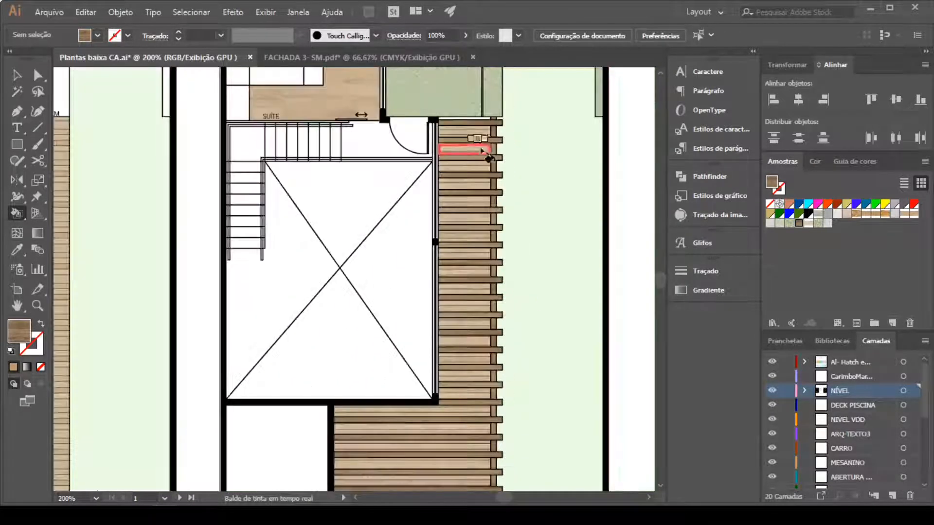
# Resample the striped wood deck texture and fill the deck strip at the upper end of the second plan's pergola.
pyautogui.scroll(2, 486, 127)
pyautogui.press('i')
pyautogui.click(431, 153)
pyautogui.press('k')
pyautogui.click(432, 130)
pyautogui.press('c')
pyautogui.press('v')
# Fill the driveway paving and pool borders of both plans with the light grey sampled from the finished reference plan.
pyautogui.scroll(-5, 481, 156)
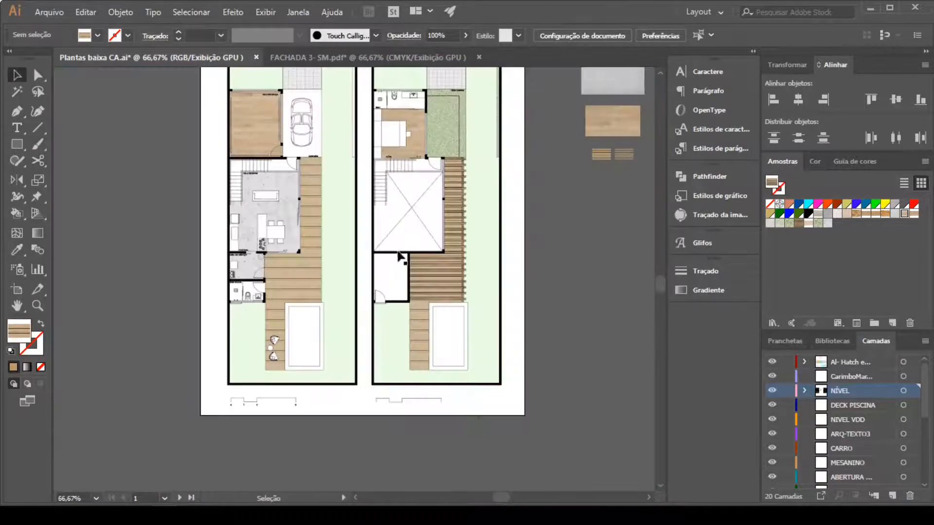
pyautogui.scroll(-1, 414, 256)
pyautogui.moveTo(454, 258); pyautogui.dragTo(61, 125)
pyautogui.press('i')
pyautogui.scroll(2, 434, 213)
pyautogui.click(437, 210)
pyautogui.press('v')
pyautogui.scroll(-4, 487, 243)
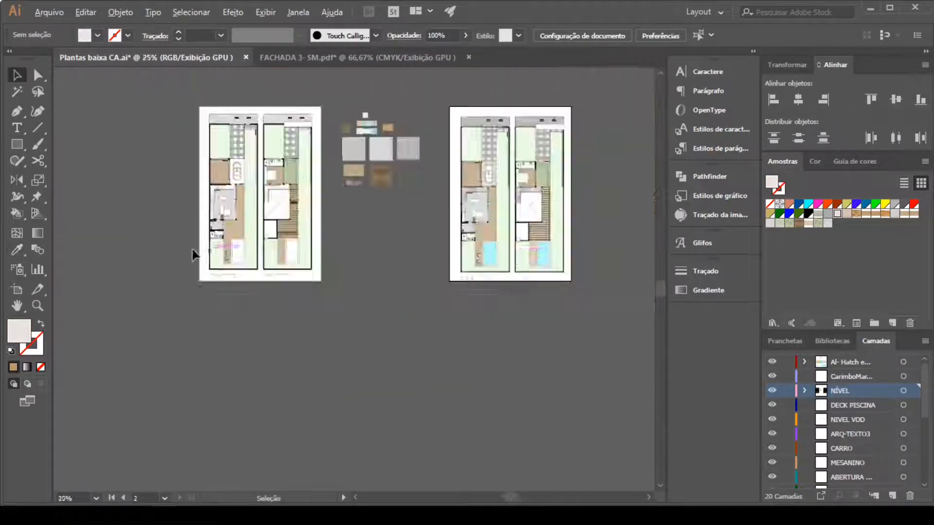
pyautogui.scroll(4, 180, 249)
pyautogui.press('k')
pyautogui.scroll(2, 438, 272)
pyautogui.click(436, 268)
pyautogui.scroll(-3, 430, 379)
pyautogui.scroll(5, 360, 181)
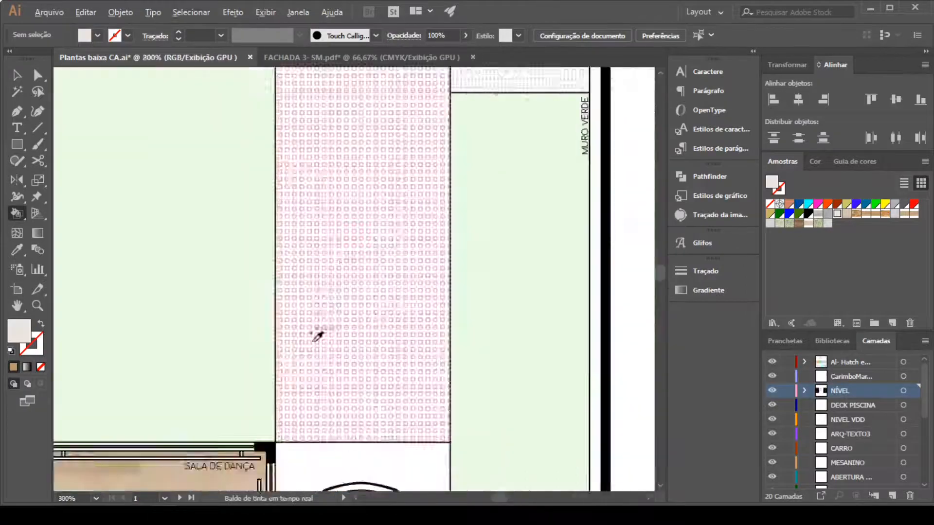
pyautogui.scroll(-1, 346, 298)
pyautogui.scroll(5, 351, 292)
pyautogui.scroll(-8, 273, 185)
pyautogui.scroll(-2, 276, 178)
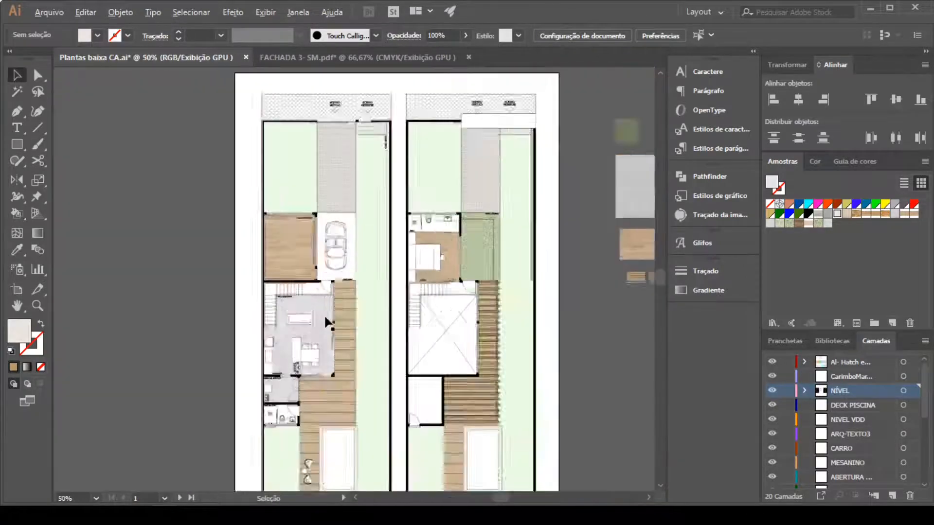
# Fill the herringbone sidewalks in front of both plans with the grey concrete texture swatch.
pyautogui.scroll(5, 340, 102)
pyautogui.scroll(-6, 341, 102)
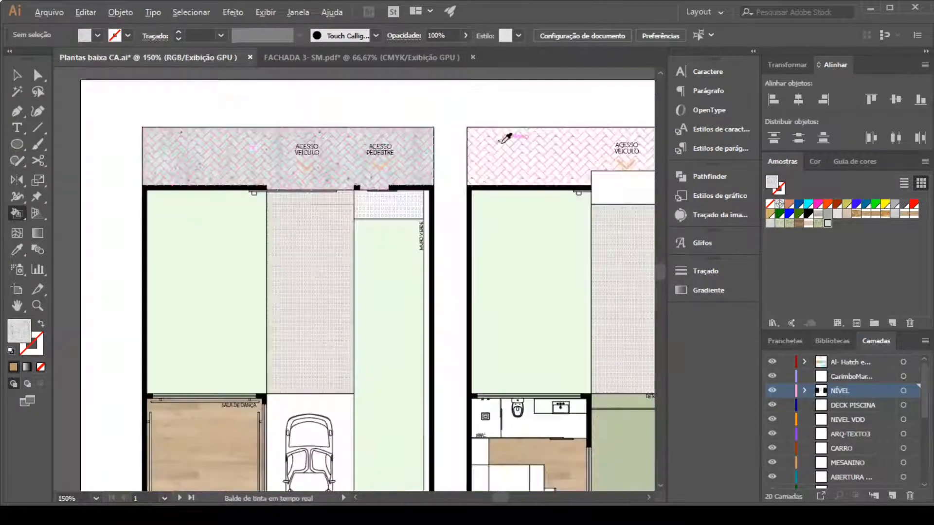
pyautogui.press('v')
pyautogui.scroll(4, 289, 223)
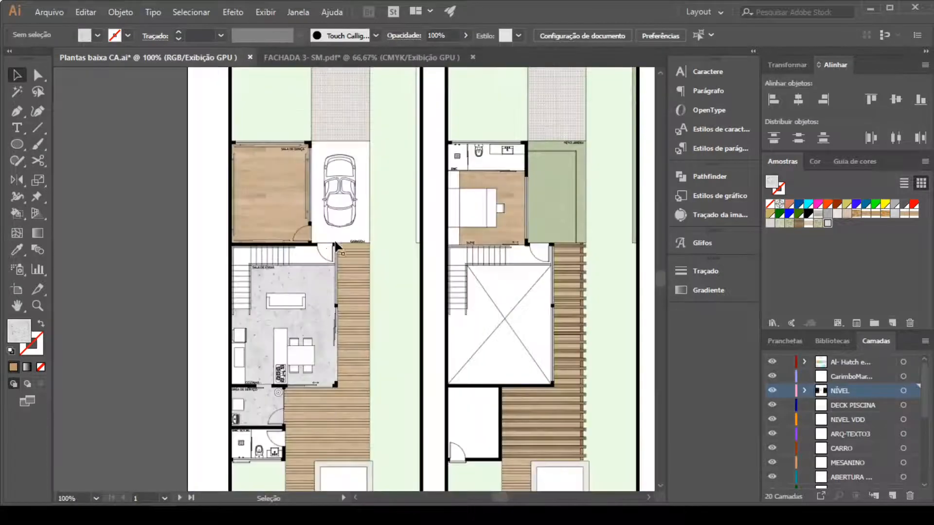
# Fill the pools with the light blue sampled from the pool in the finished reference plan.
pyautogui.scroll(-1, 381, 434)
pyautogui.scroll(-1, 328, 316)
pyautogui.scroll(1, 559, 363)
pyautogui.press('i')
pyautogui.click(611, 320)
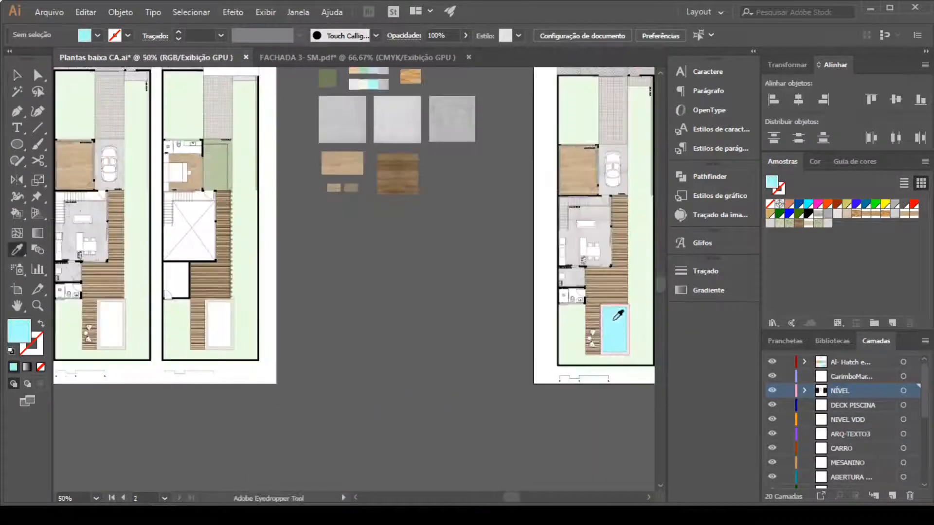
pyautogui.press('v')
pyautogui.scroll(-2, 499, 268)
pyautogui.scroll(5, 302, 290)
pyautogui.press('k')
pyautogui.click(320, 362)
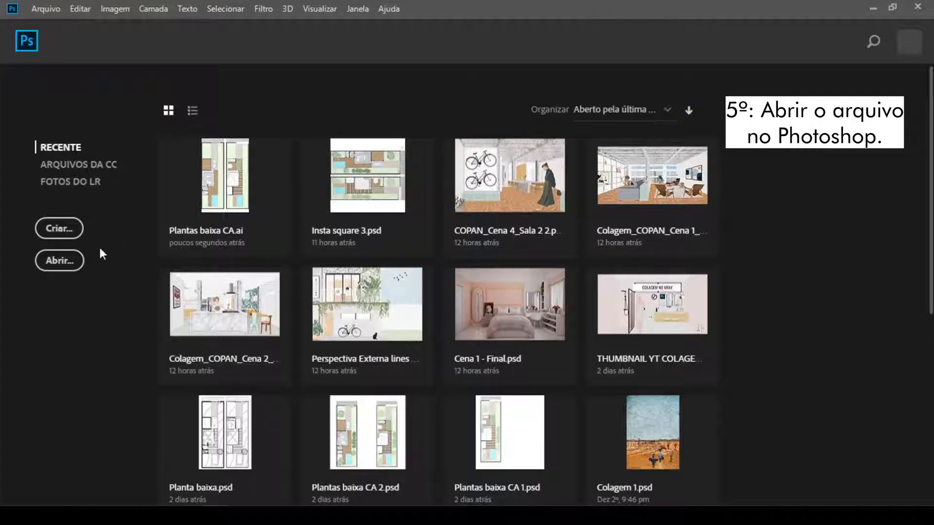
# Switch to Photoshop and open Plantas baixa CA, importing page 1 at 300 pixels per inch in RGB.
pyautogui.click(59, 260)
pyautogui.scroll(-3, 229, 256)
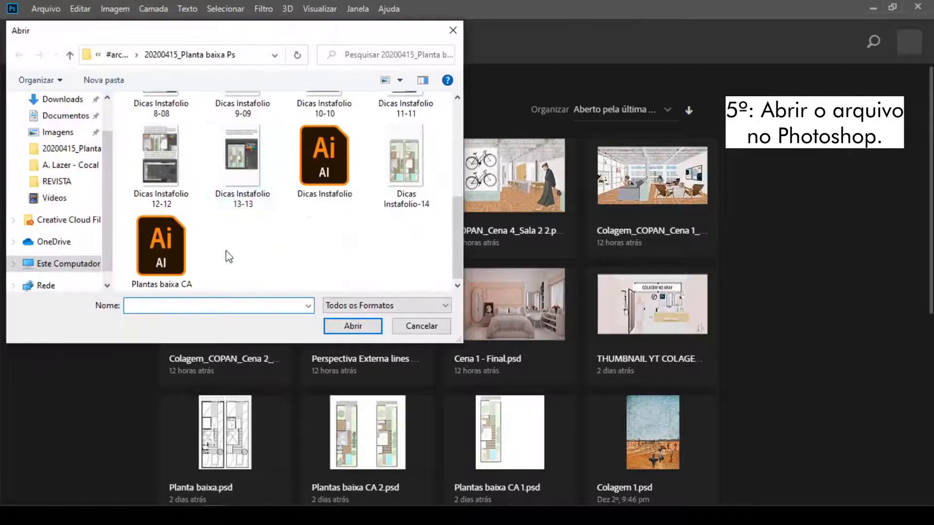
pyautogui.click(148, 253)
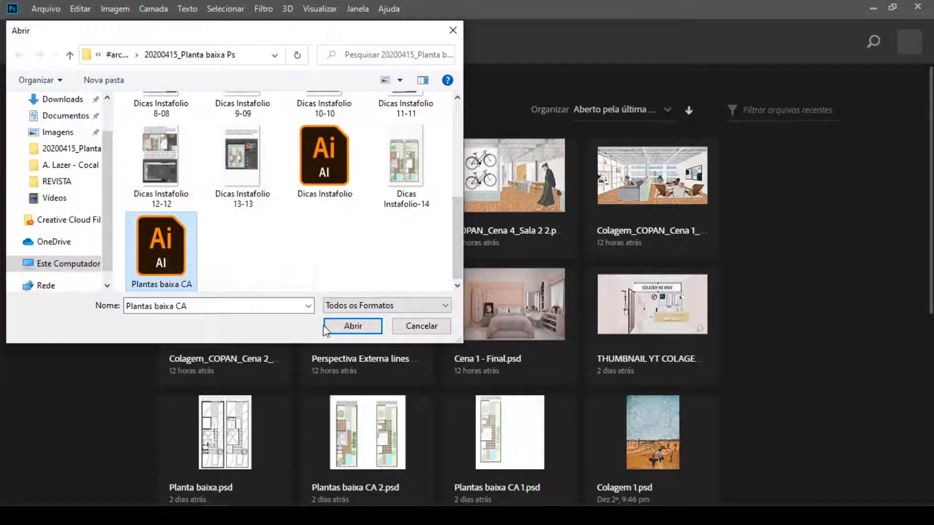
pyautogui.click(357, 322)
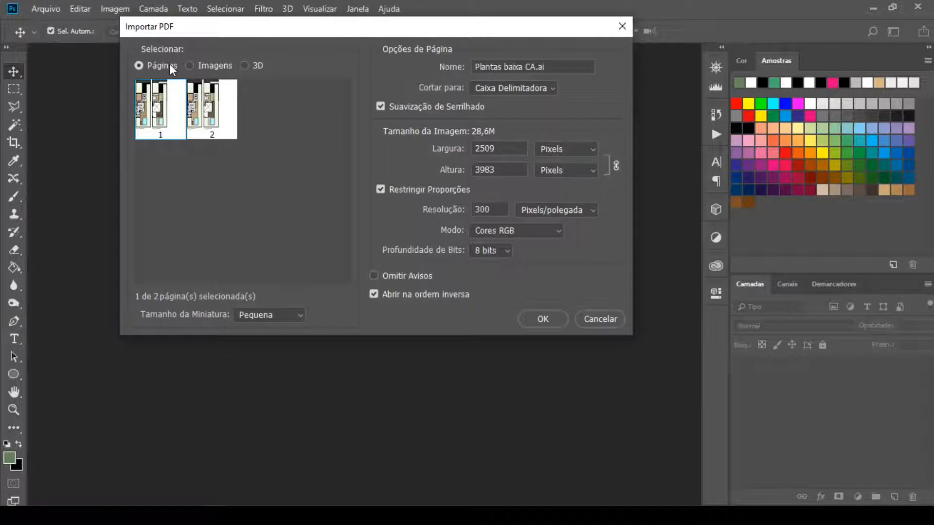
pyautogui.click(544, 317)
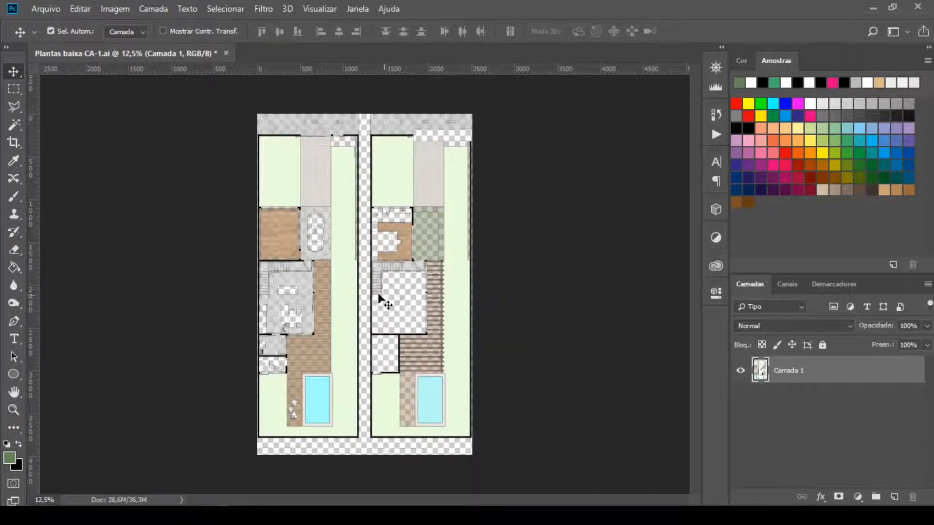
# Extend the canvas beyond the plans on all four sides with the Crop tool to leave an even margin.
pyautogui.hotkey('ctrl', '-')
pyautogui.press('c')
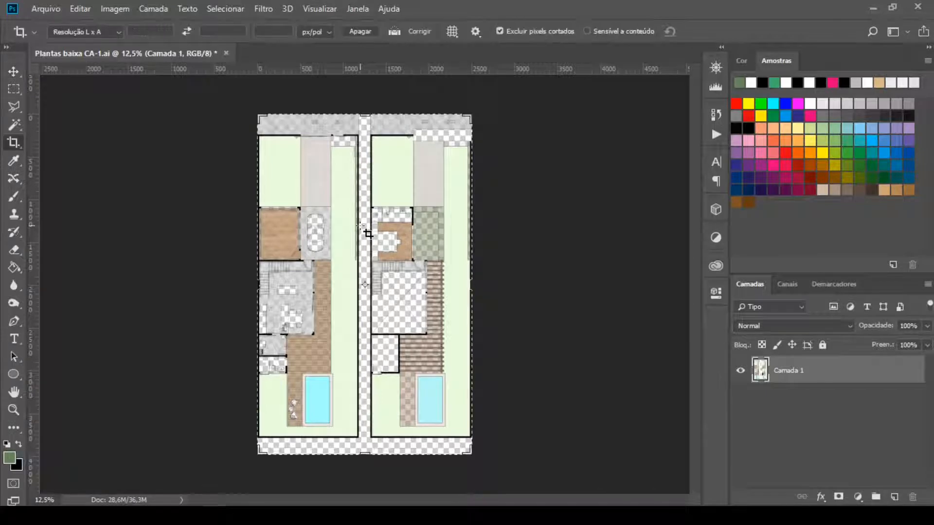
pyautogui.moveTo(256, 288); pyautogui.dragTo(243, 287)
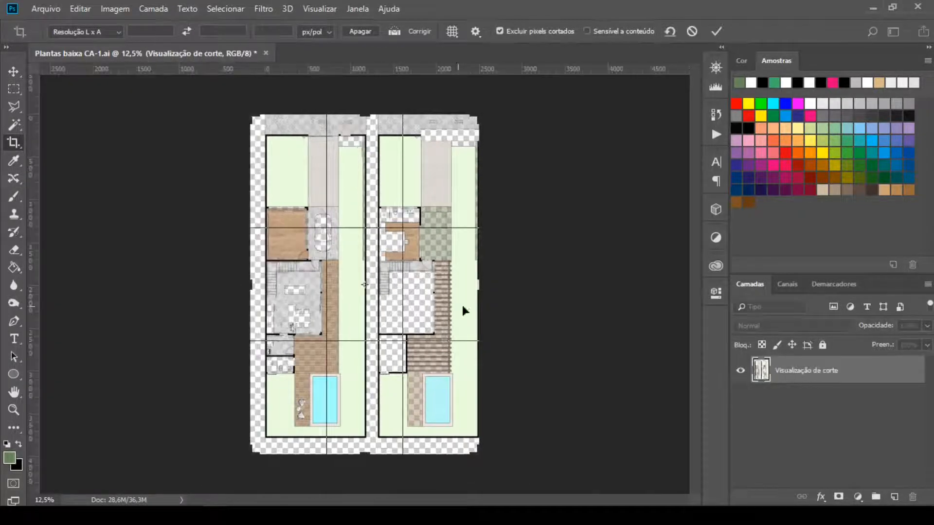
pyautogui.moveTo(478, 287); pyautogui.dragTo(485, 284)
pyautogui.press('c')
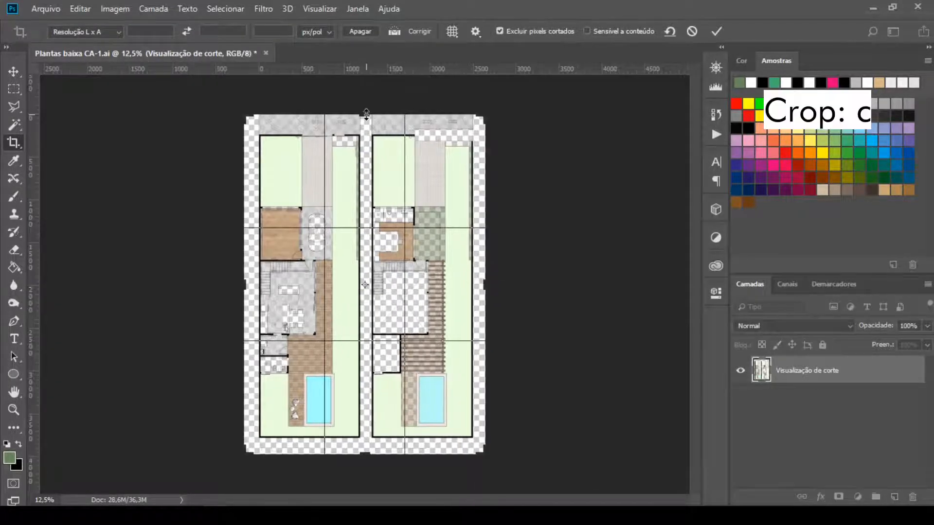
pyautogui.moveTo(365, 116); pyautogui.dragTo(366, 99)
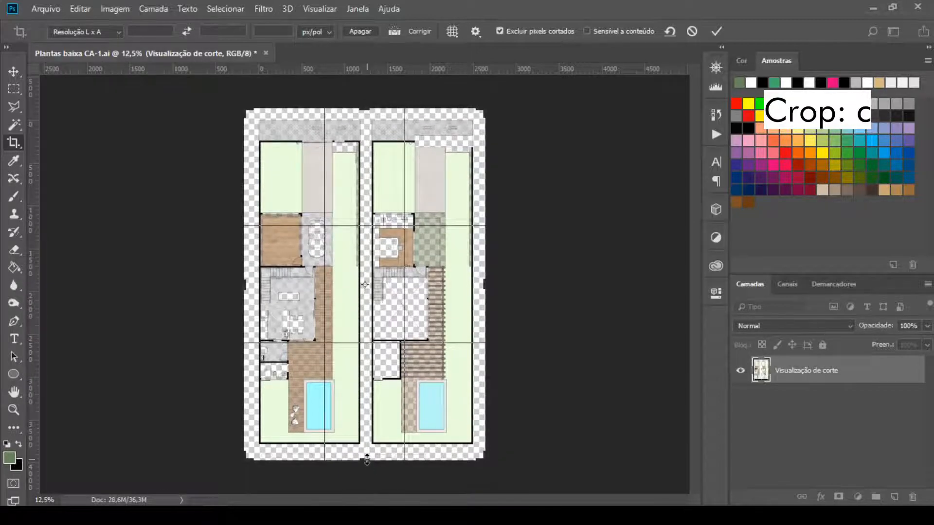
pyautogui.moveTo(367, 460); pyautogui.dragTo(366, 466)
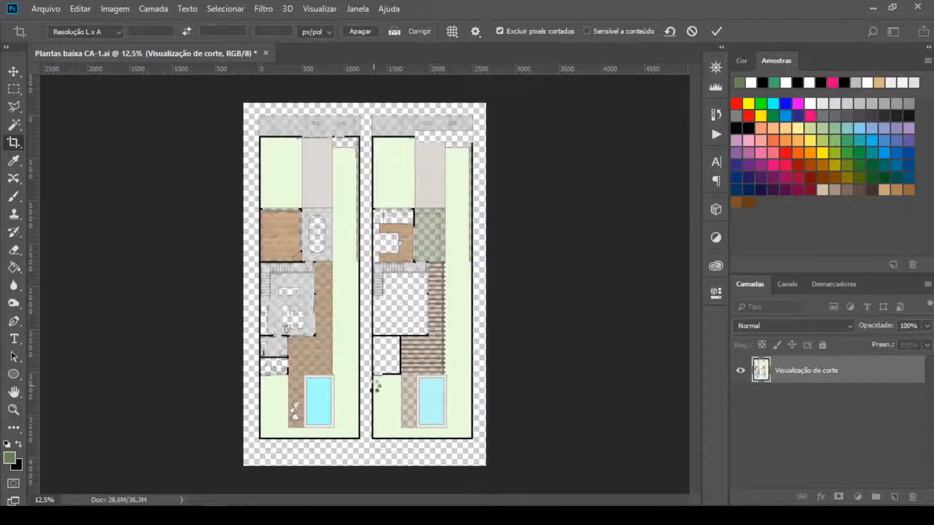
pyautogui.press('Return')
pyautogui.press('v')
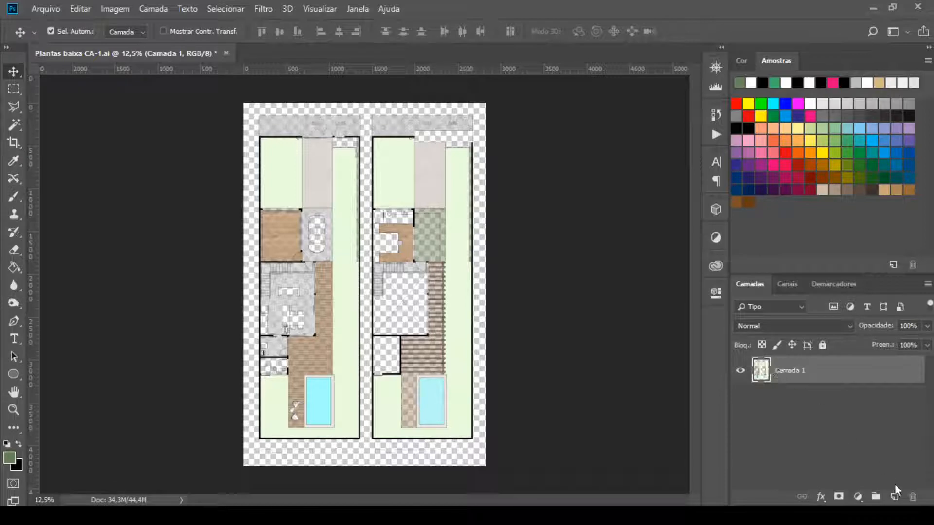
# Create a new layer beneath the floor plan layer and fill it with white as the background.
pyautogui.click(895, 488)
pyautogui.moveTo(857, 370); pyautogui.dragTo(845, 419)
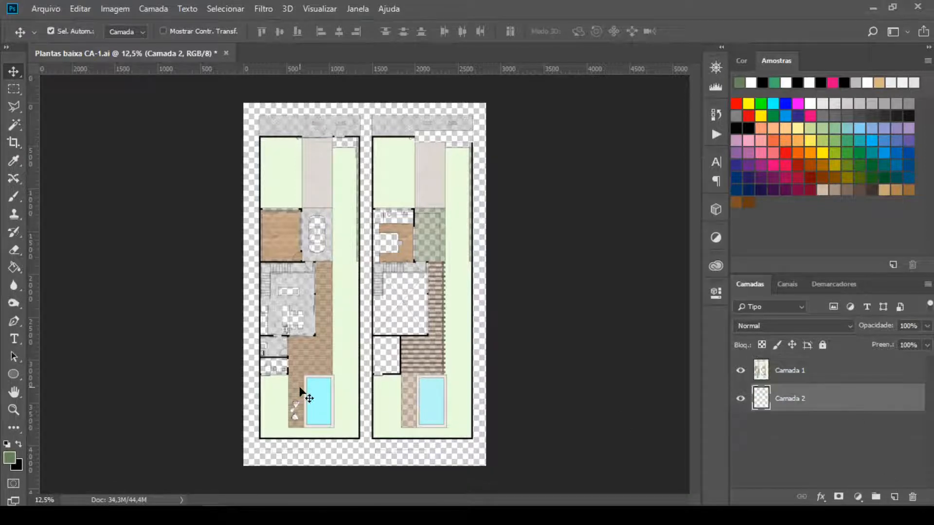
pyautogui.press('g')
pyautogui.click(7, 444)
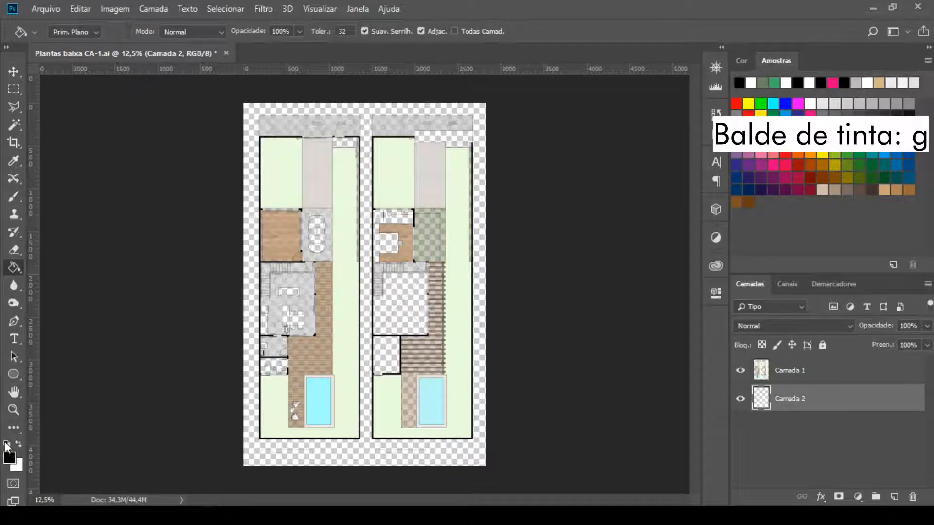
pyautogui.click(17, 444)
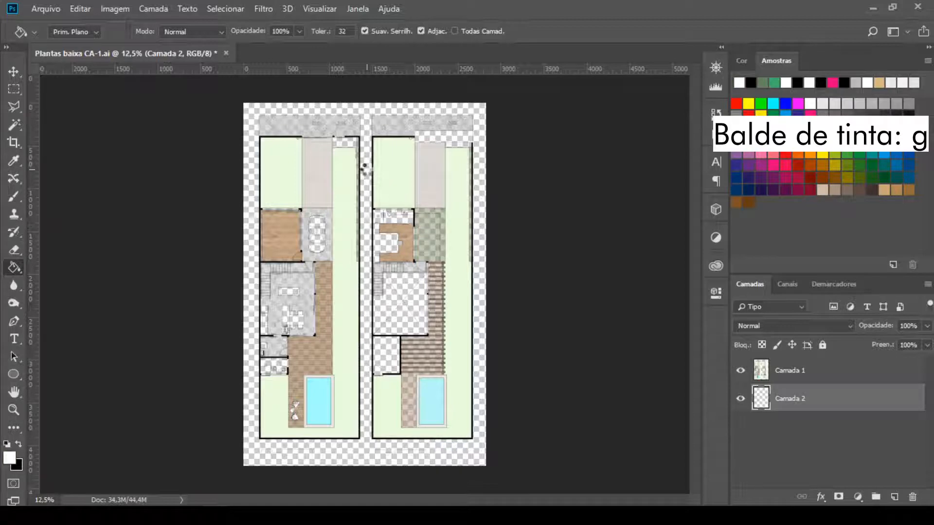
pyautogui.click(365, 171)
pyautogui.press('v')
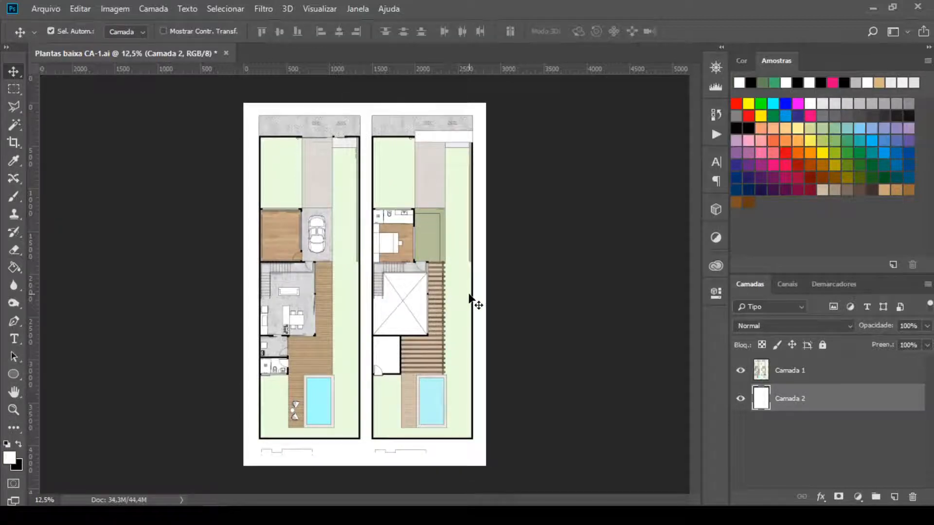
# Create a new layer above the floor plan layer and choose the 656 px treeee brush for the Brush tool.
pyautogui.click(854, 375)
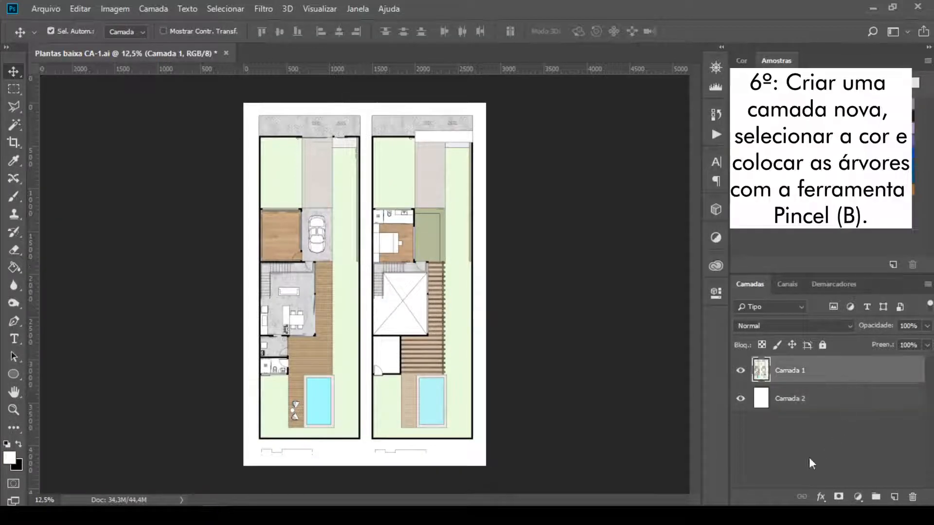
pyautogui.click(893, 497)
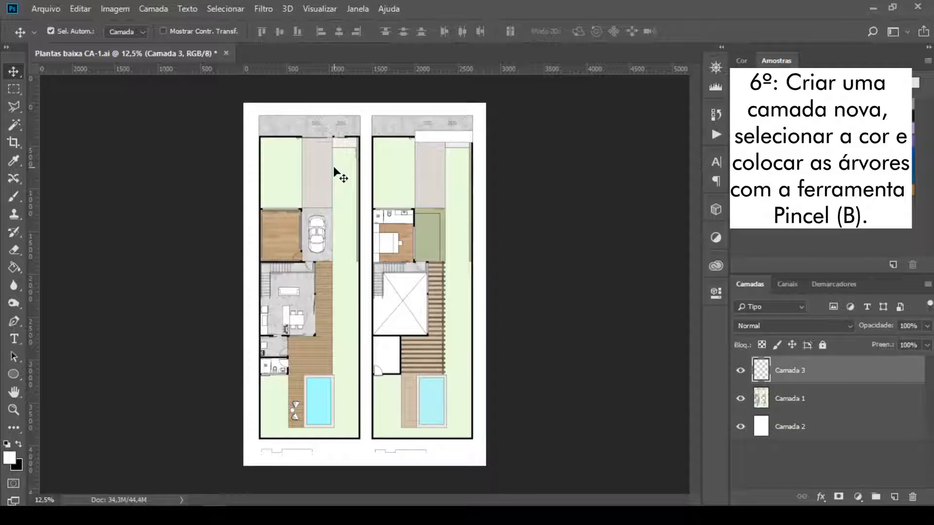
pyautogui.press('b')
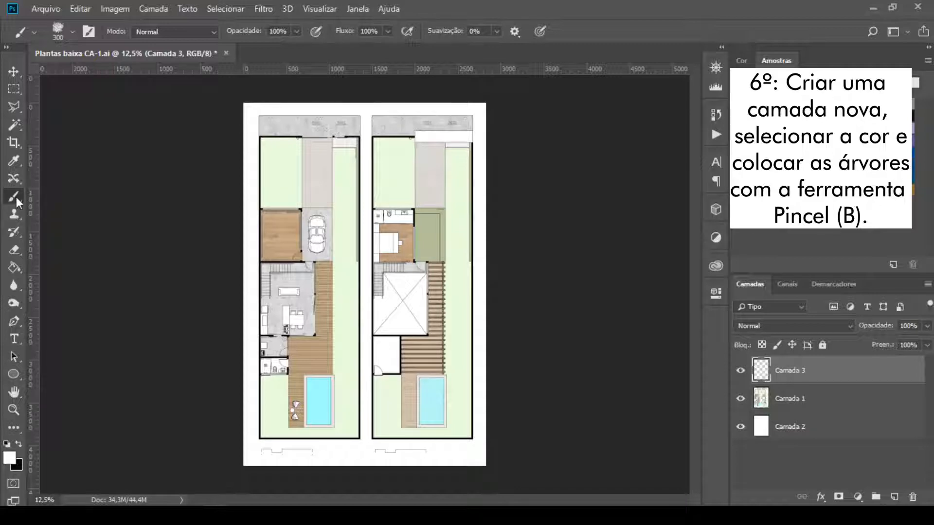
pyautogui.rightClick(262, 175)
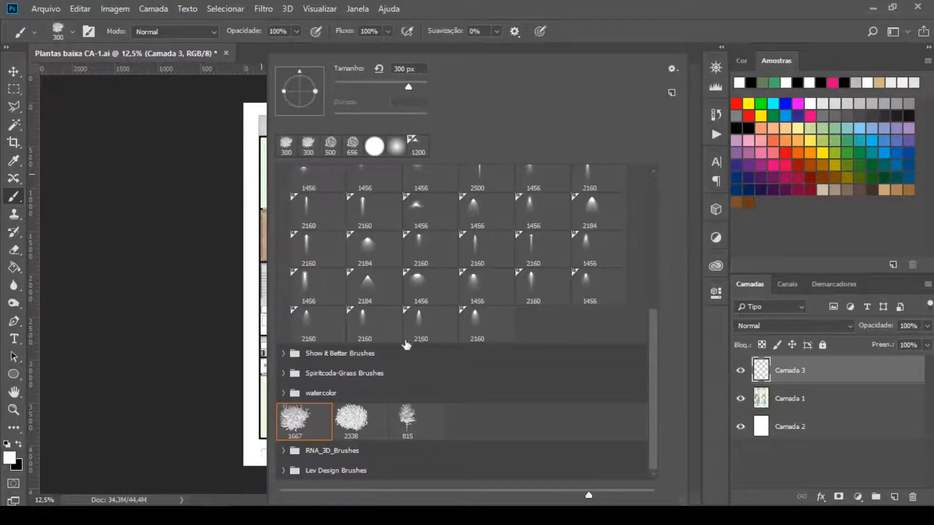
pyautogui.scroll(5, 376, 367)
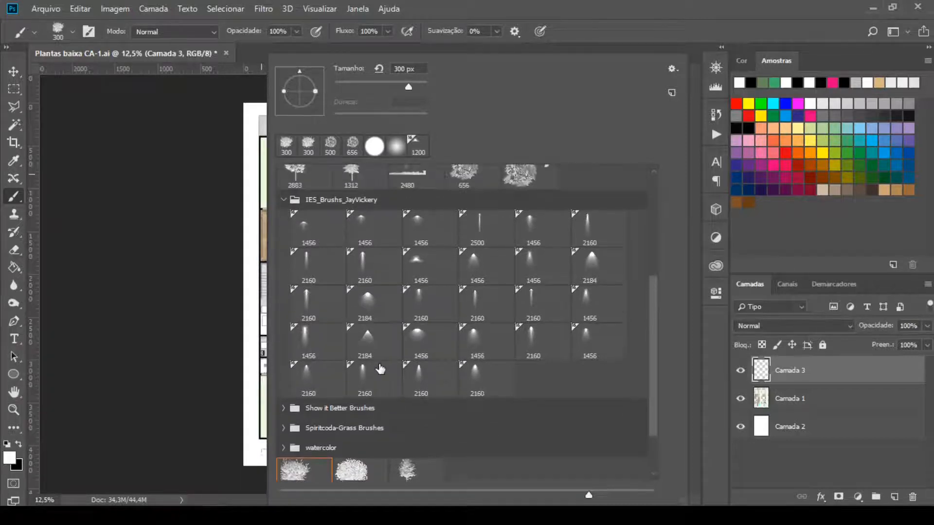
pyautogui.scroll(4, 465, 241)
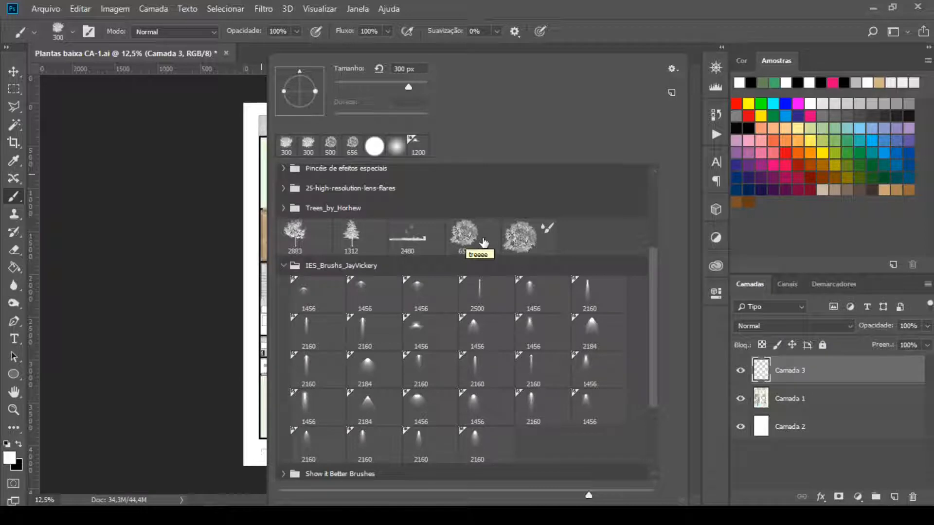
pyautogui.click(469, 239)
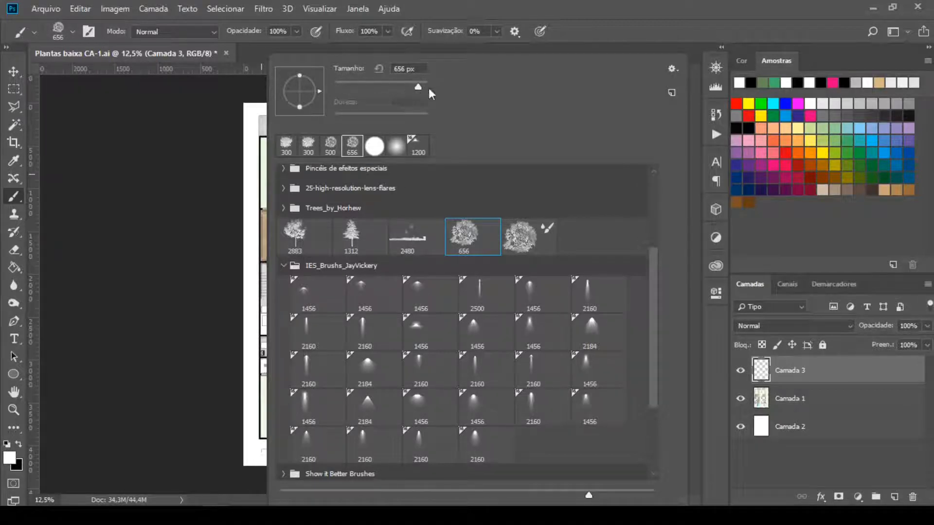
# Set the tree brush size to 507 px.
pyautogui.moveTo(414, 89); pyautogui.dragTo(413, 88)
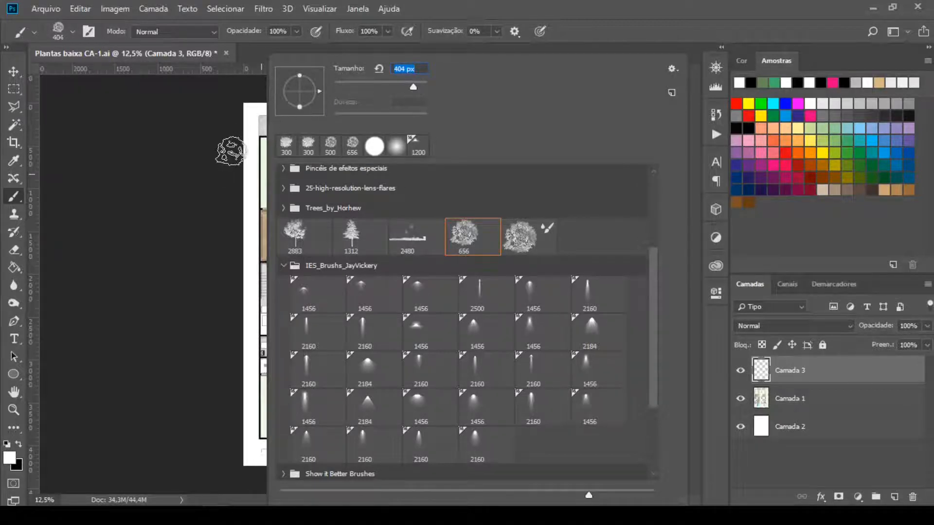
pyautogui.click(418, 88)
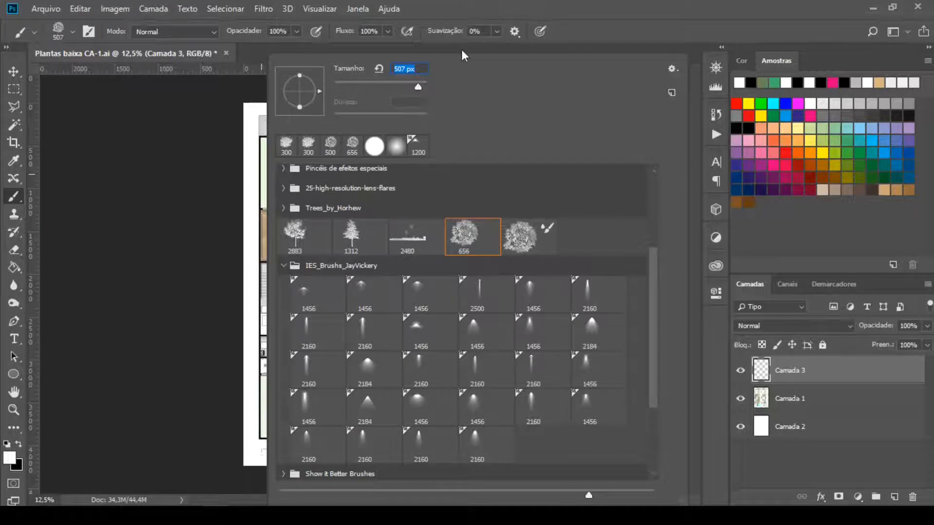
pyautogui.click(513, 2)
pyautogui.scroll(2, 279, 174)
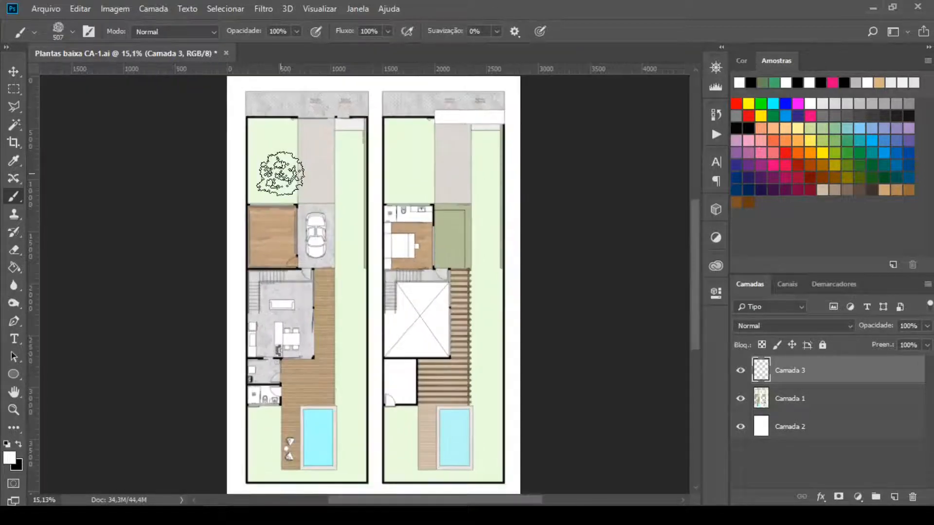
# Choose the muted green swatch as the brush colour and stamp a tree on the front lawn of the ground-floor plan.
pyautogui.click(765, 83)
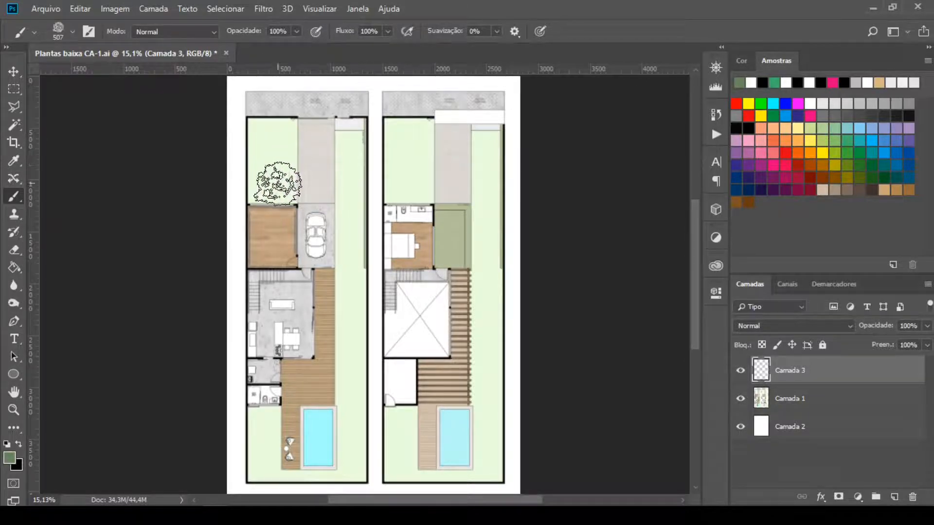
pyautogui.scroll(2, 262, 157)
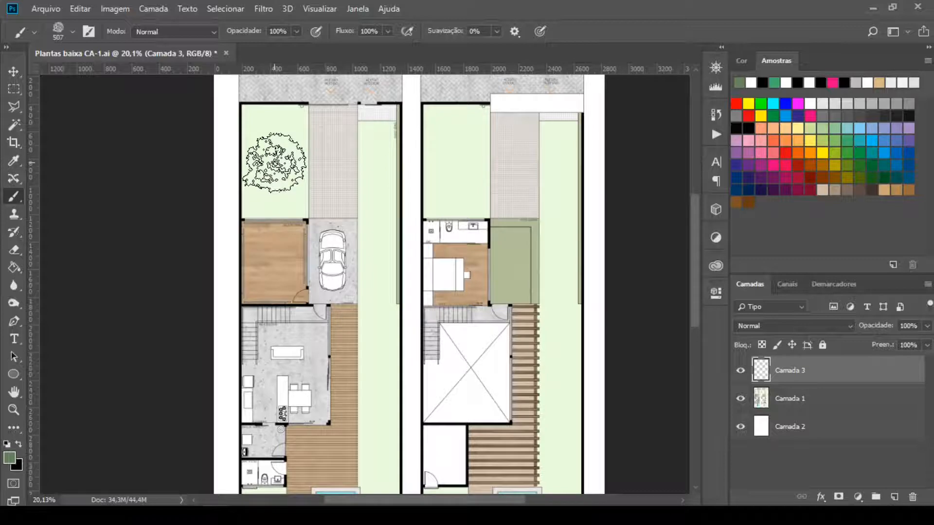
pyautogui.click(274, 163)
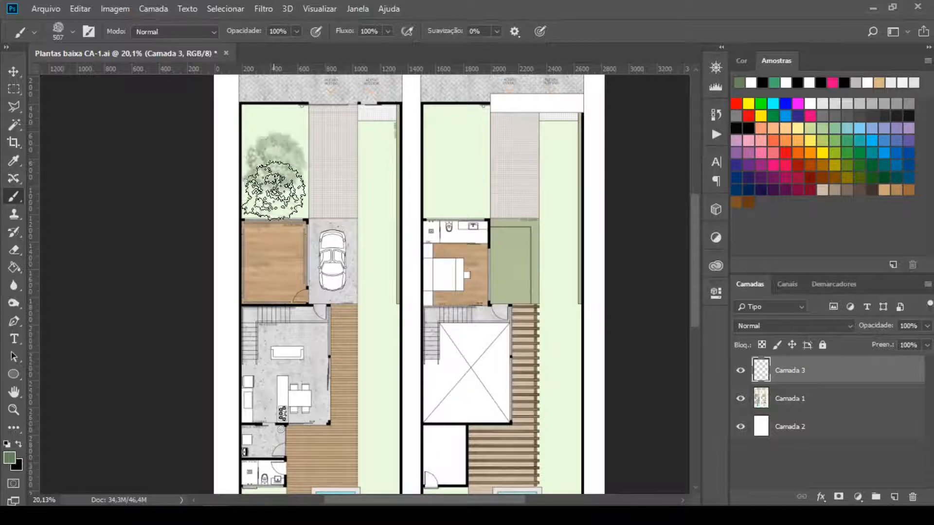
pyautogui.scroll(-2, 308, 124)
pyautogui.scroll(1, 313, 255)
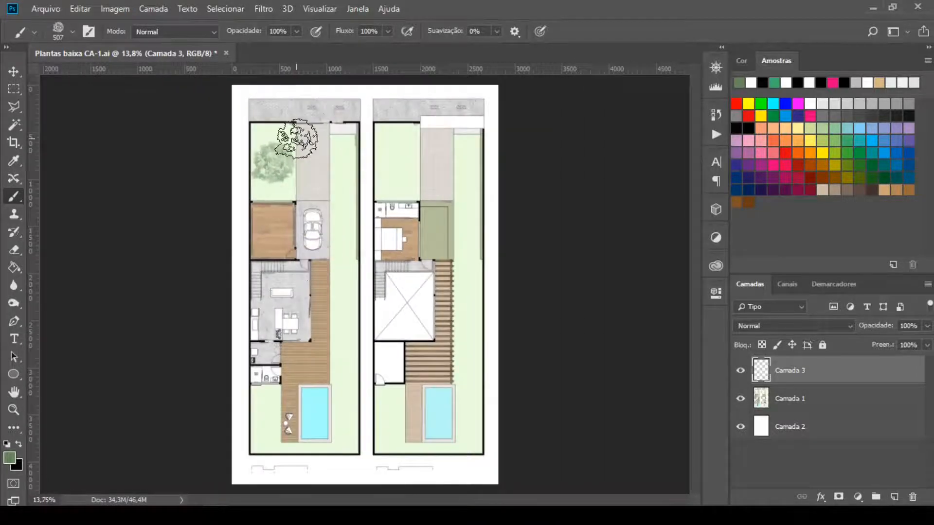
# Check the tree placement in the reference image insta square 3.jpg in Photos and return to Photoshop.
pyautogui.scroll(1, 272, 184)
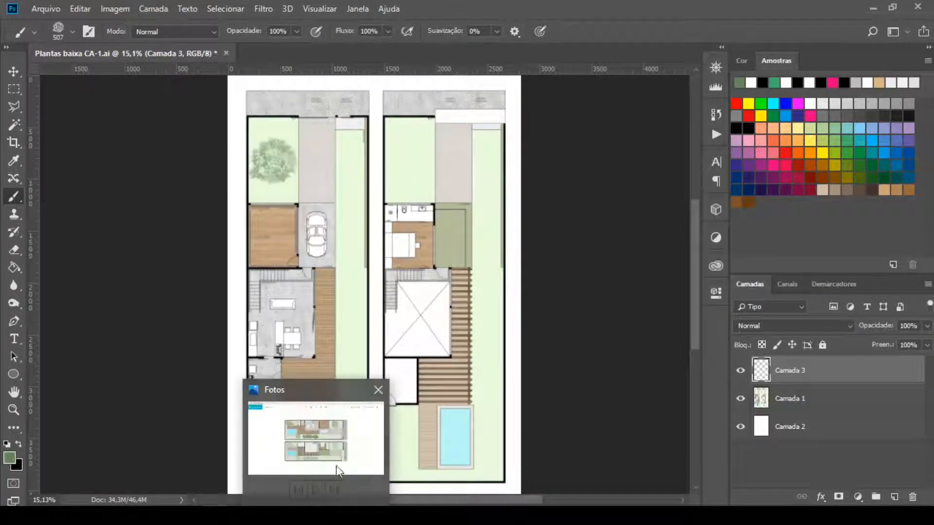
pyautogui.moveTo(348, 452)
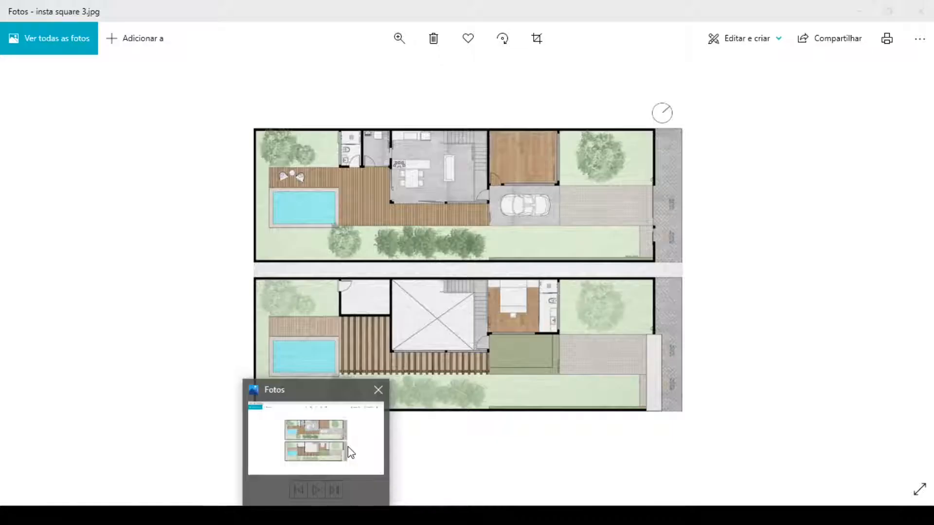
pyautogui.click(348, 446)
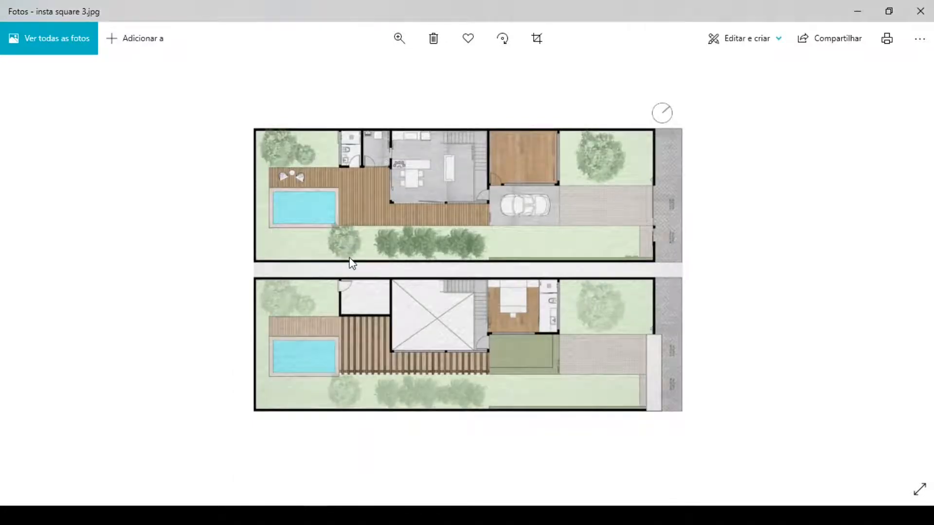
pyautogui.click(856, 12)
# Reduce the tree brush to 389 px and stamp a tree on the ground-floor plan's back lawn, beside the deck chairs.
pyautogui.scroll(-2, 299, 253)
pyautogui.scroll(3, 294, 365)
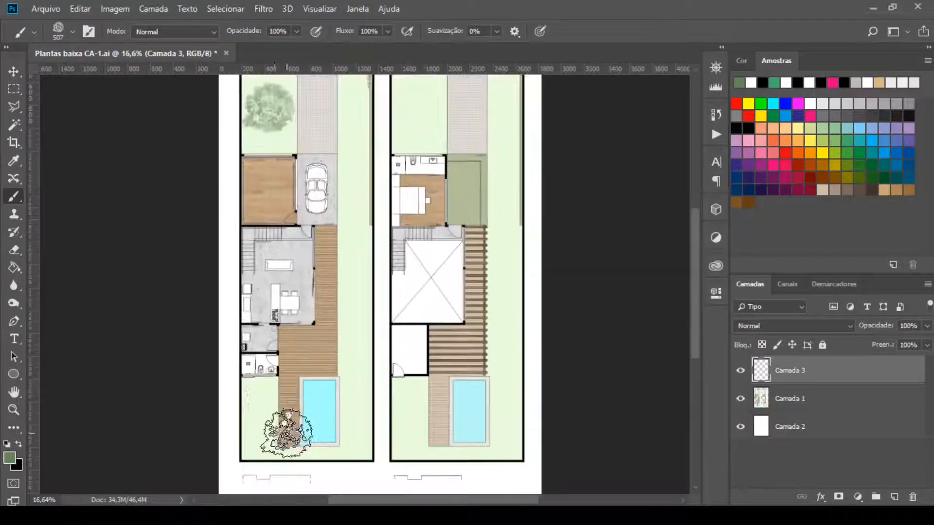
pyautogui.scroll(-1, 250, 250)
pyautogui.scroll(2, 262, 437)
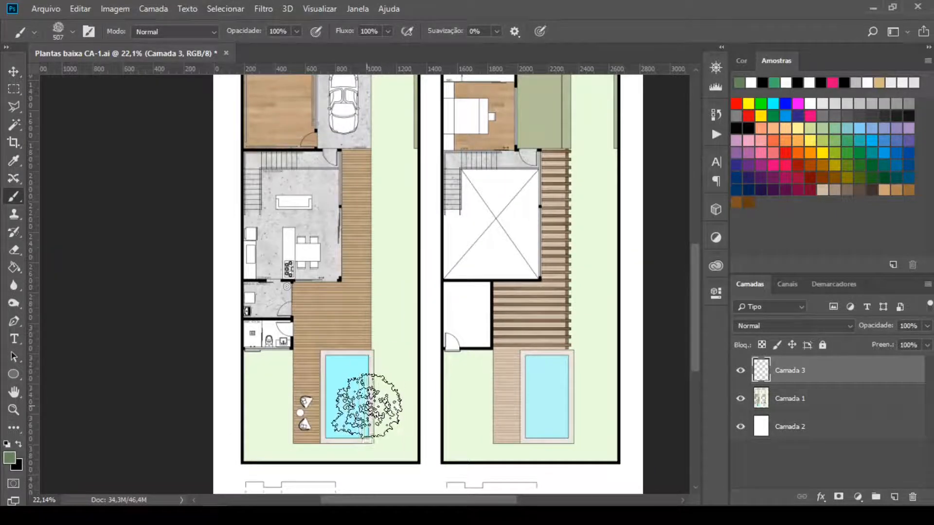
pyautogui.rightClick(354, 209)
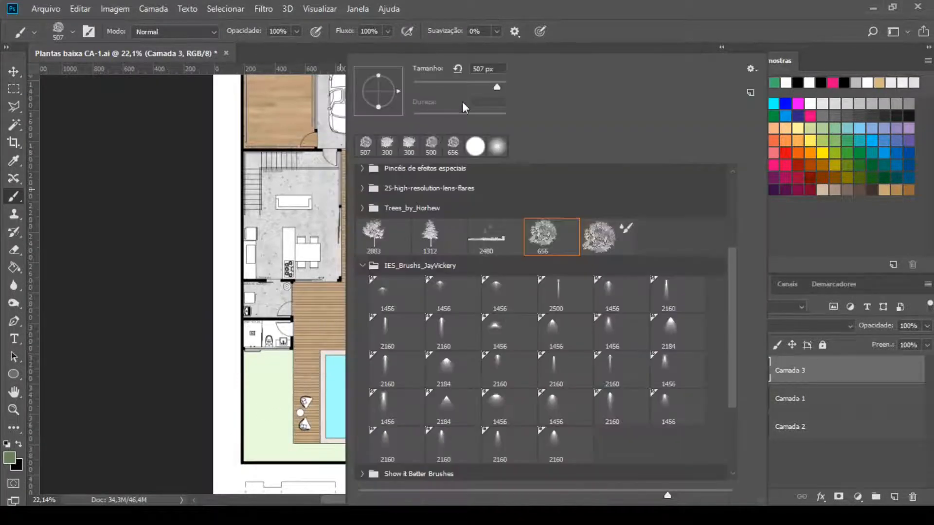
pyautogui.moveTo(494, 86); pyautogui.dragTo(491, 86)
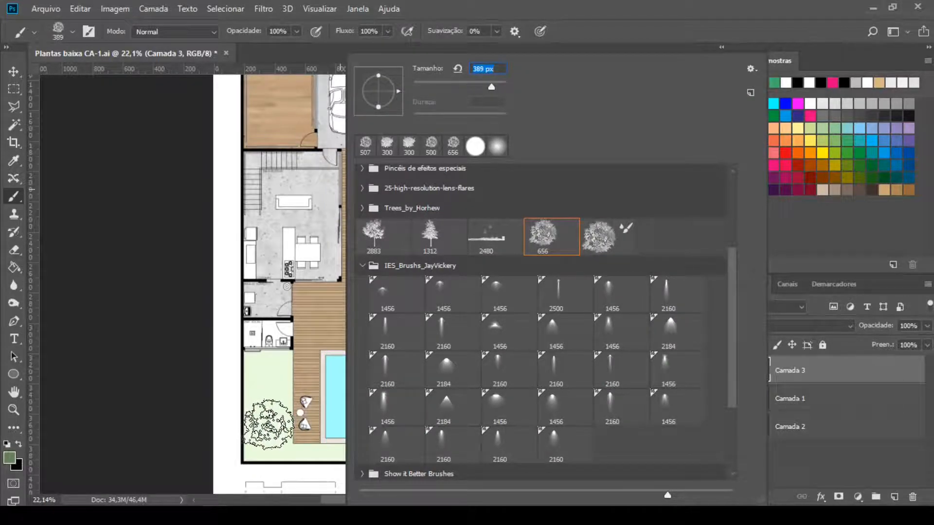
pyautogui.click(270, 431)
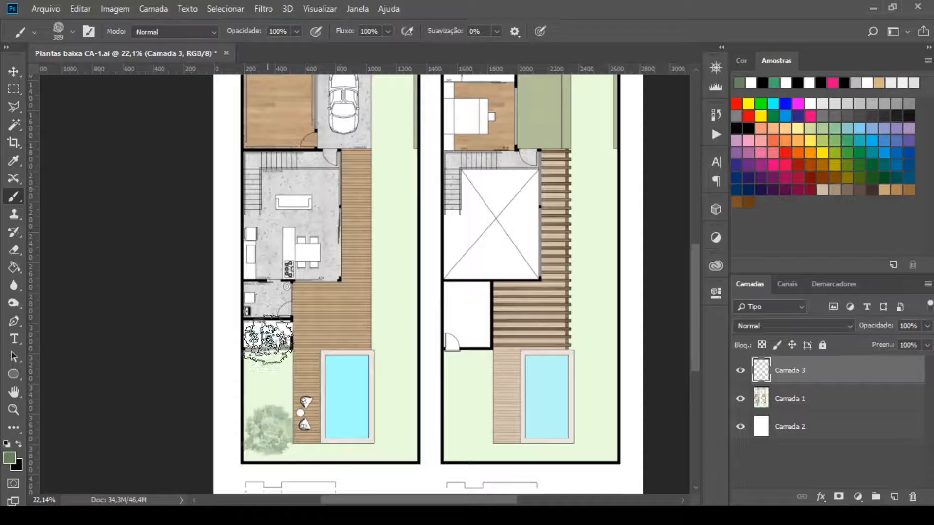
# Rotate the tree brush tip a quarter turn and stamp a tree on the side lawn at the corner of the ground-floor pool.
pyautogui.scroll(-3, 268, 257)
pyautogui.scroll(-2, 374, 423)
pyautogui.scroll(3, 360, 370)
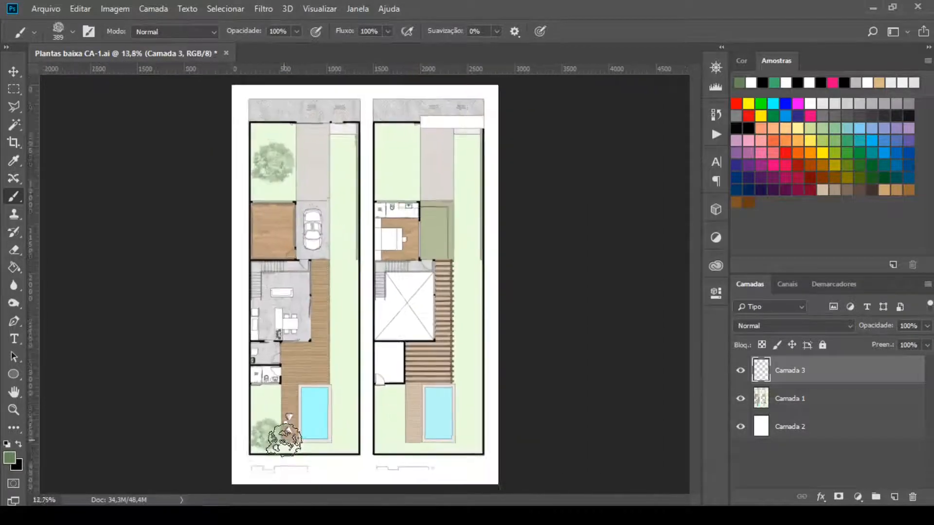
pyautogui.scroll(1, 355, 329)
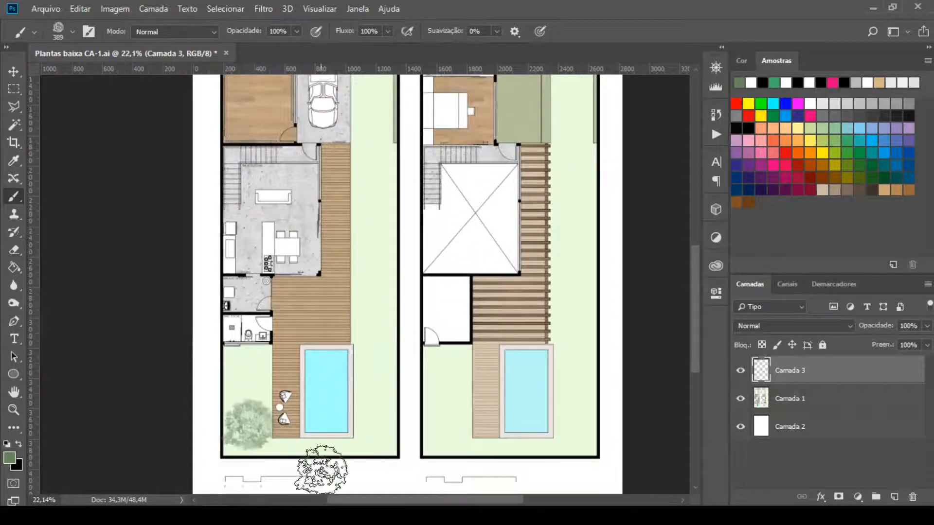
pyautogui.moveTo(326, 486)
pyautogui.moveTo(342, 461)
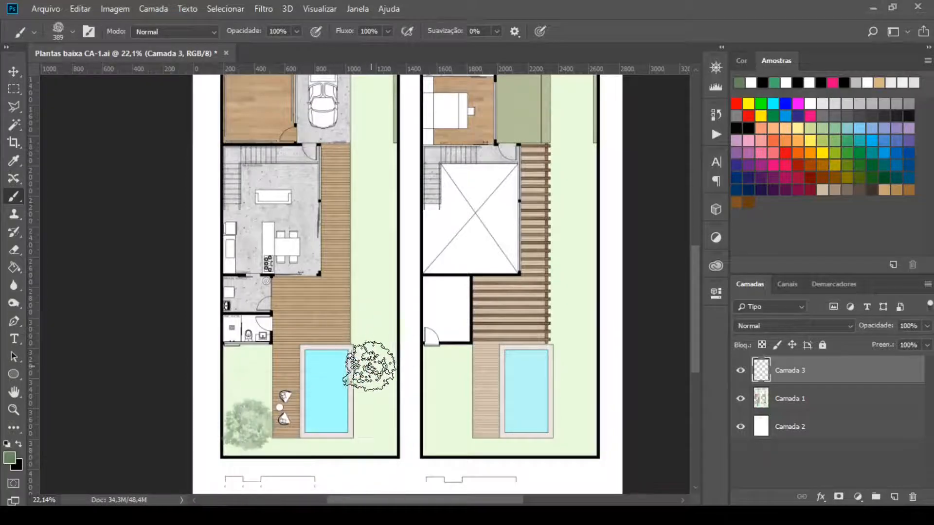
pyautogui.rightClick(369, 323)
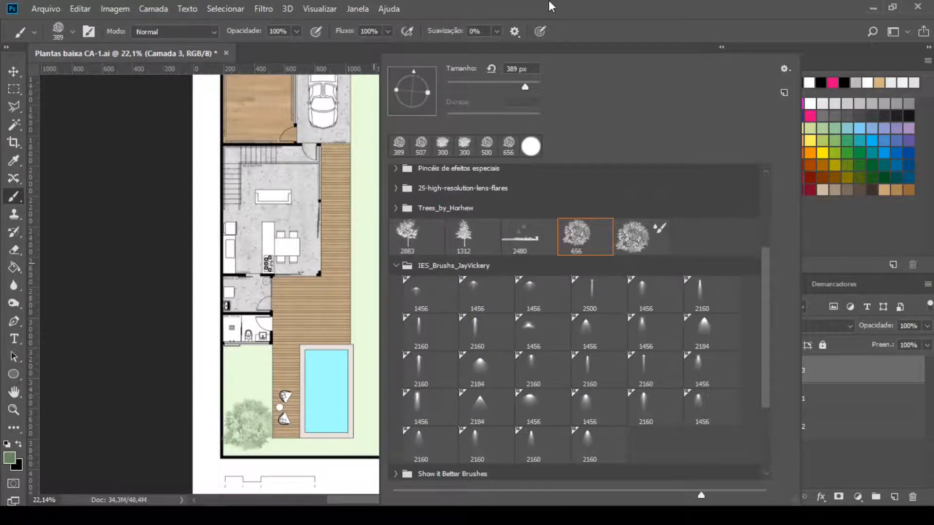
pyautogui.press('Escape')
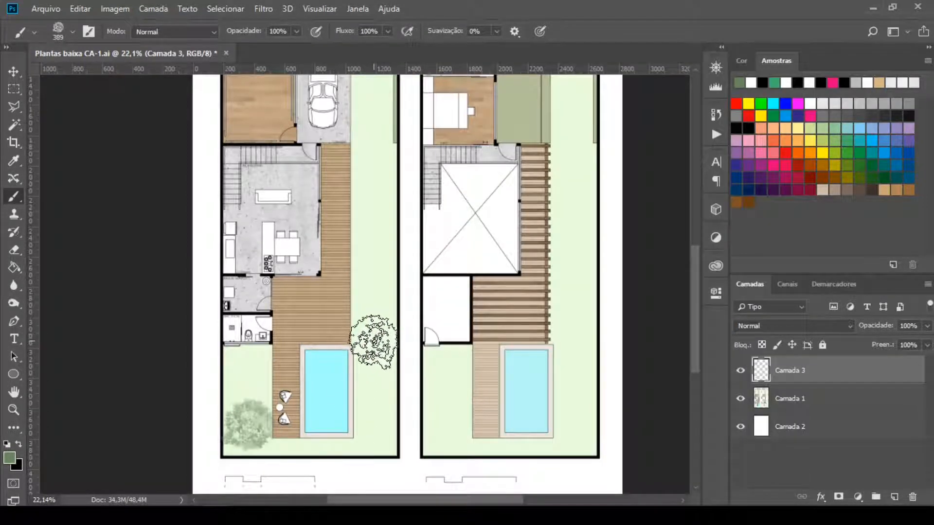
pyautogui.click(371, 344)
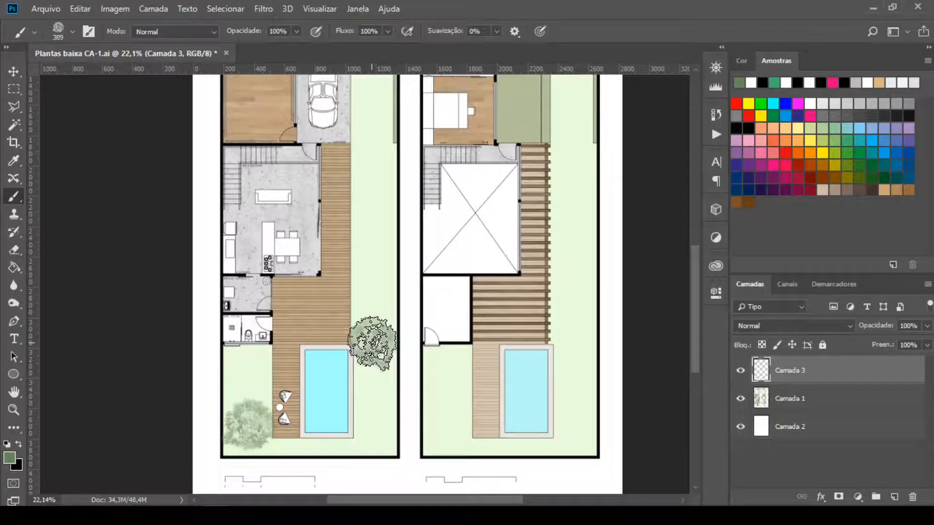
# Reduce the tree brush size to 250 px.
pyautogui.scroll(-3, 314, 255)
pyautogui.scroll(2, 269, 285)
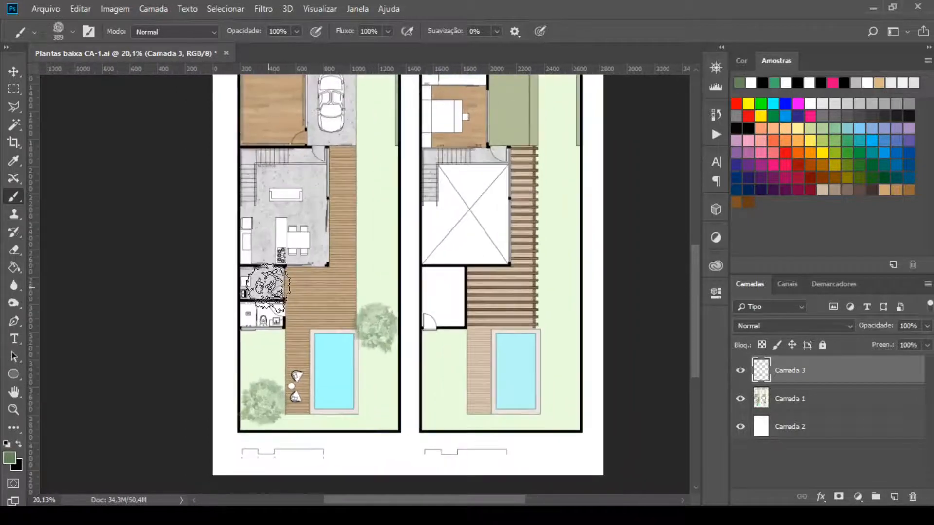
pyautogui.press(']')
pyautogui.press('[')
pyautogui.press('[')
pyautogui.press('[')
pyautogui.press('[')
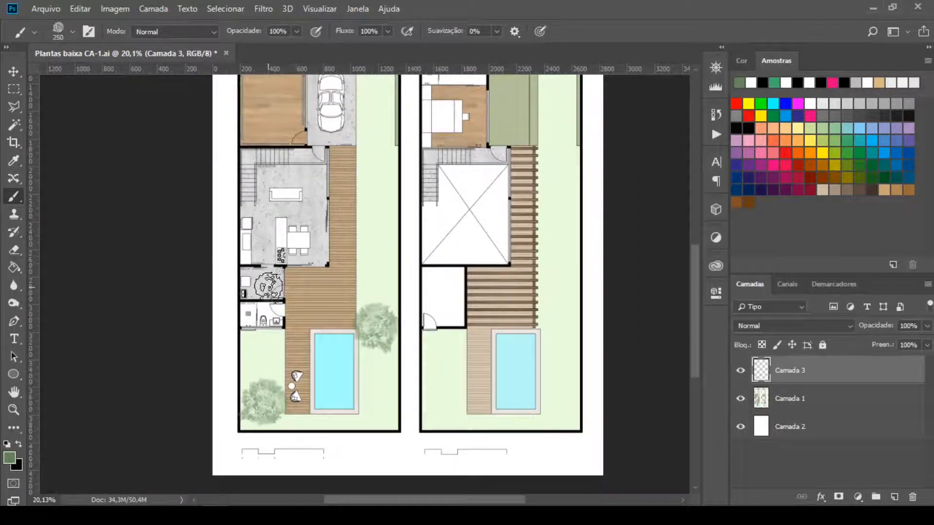
# Try a smaller tree brush size of 200 px over the back lawn.
pyautogui.scroll(2, 257, 357)
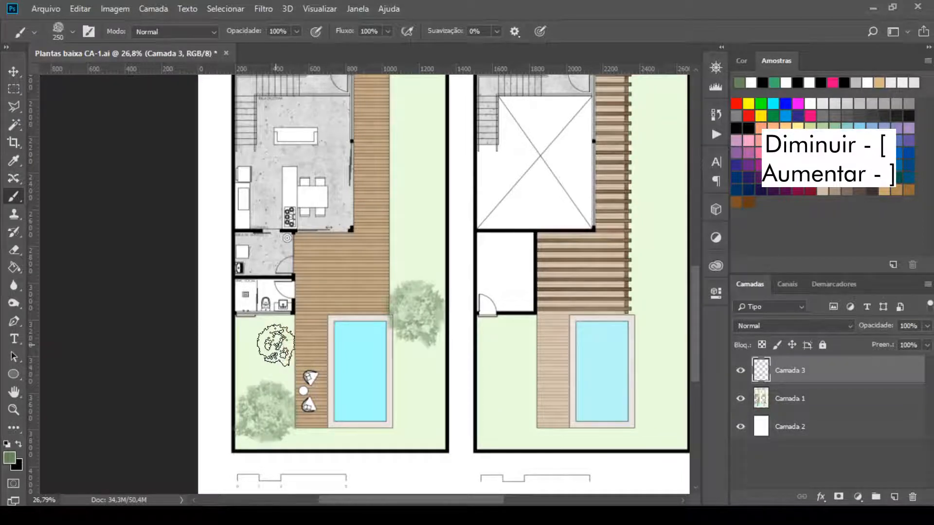
pyautogui.press('[')
pyautogui.press('[')
pyautogui.press(']')
pyautogui.press(']')
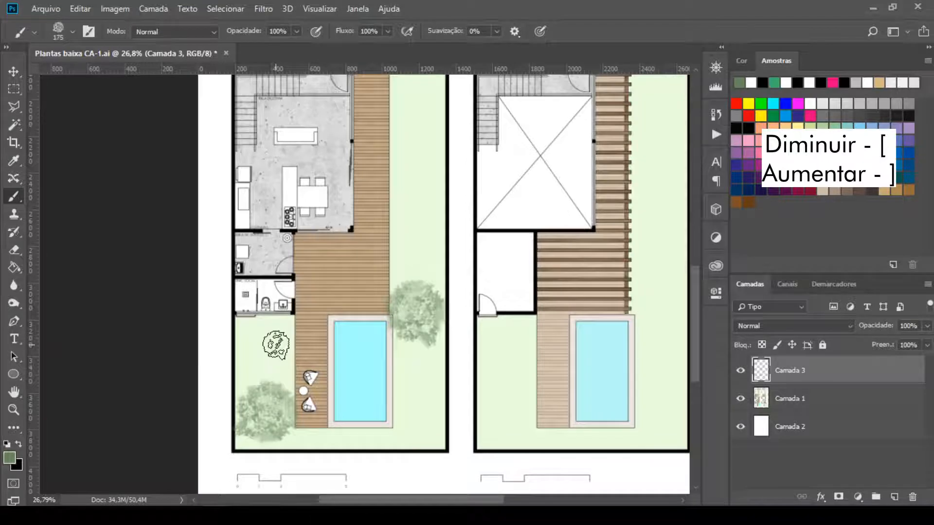
pyautogui.press('[')
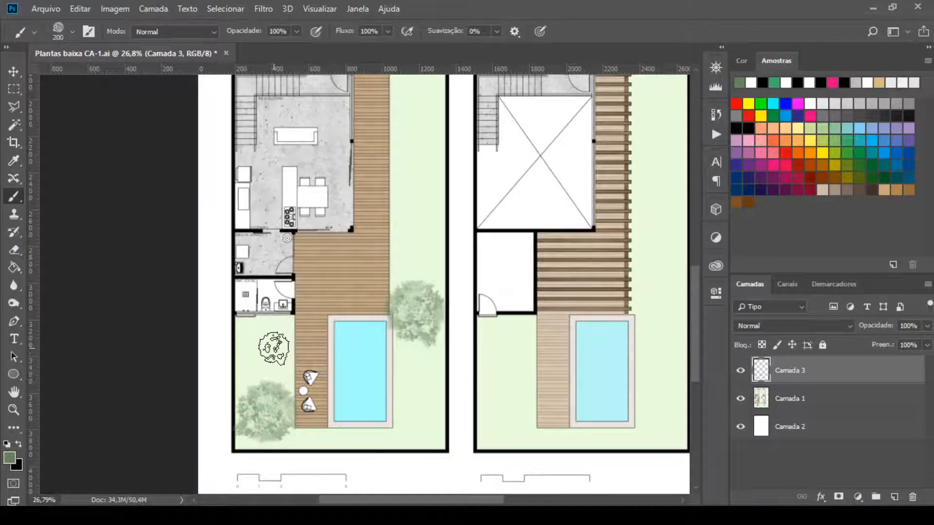
# Rotate the brush tip, set its size to 250 px and stamp a smaller tree between the bathroom and the back-lawn tree.
pyautogui.rightClick(267, 357)
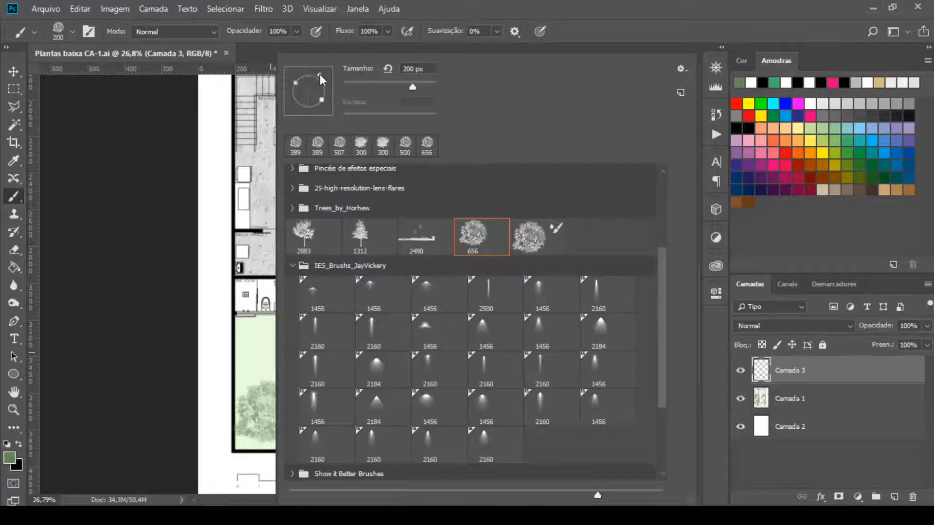
pyautogui.click(444, 3)
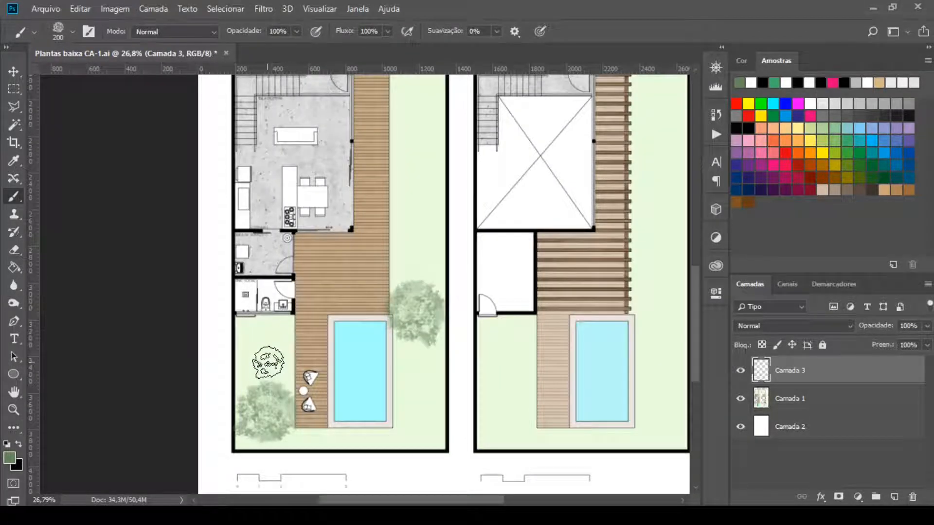
pyautogui.press(']')
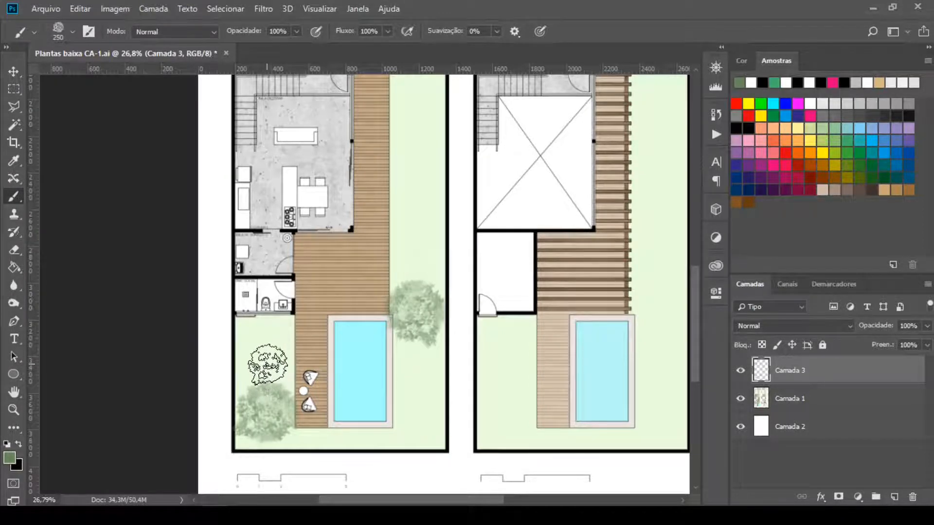
pyautogui.scroll(-1, 275, 338)
pyautogui.scroll(-1, 316, 307)
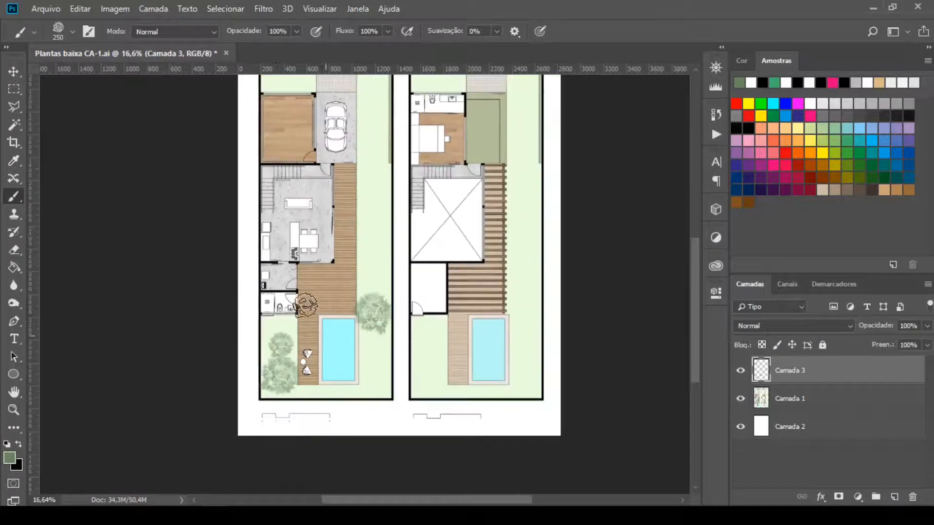
# Choose the 1667 px tree brush below the watercolor group for the Brush tool.
pyautogui.press('v')
pyautogui.scroll(-1, 263, 304)
pyautogui.scroll(1, 306, 219)
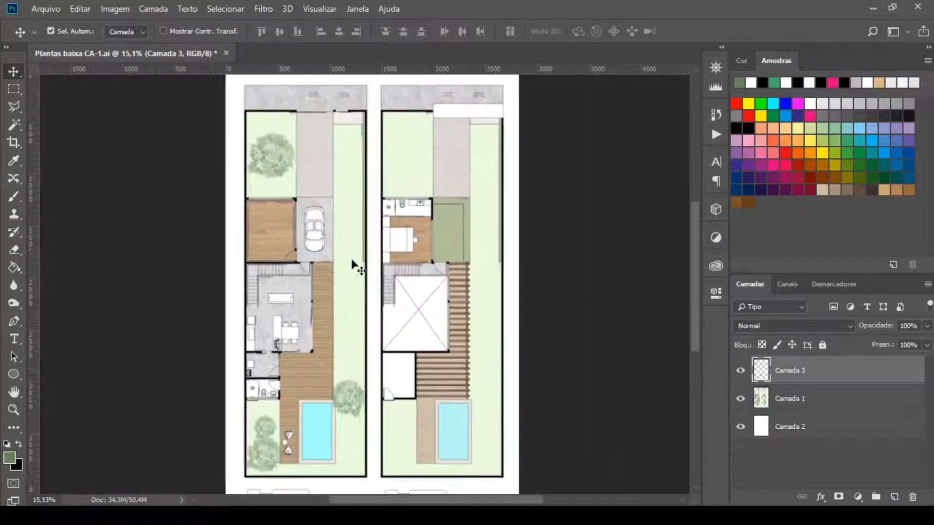
pyautogui.press('b')
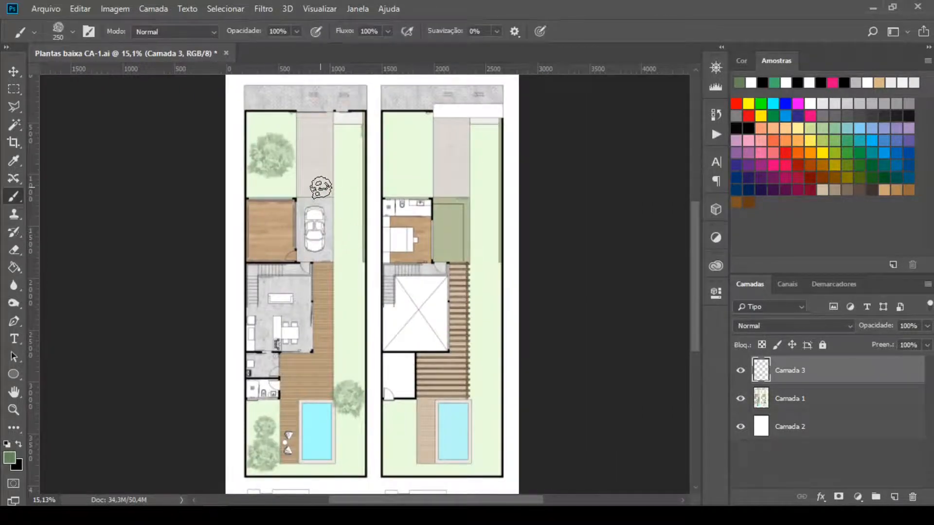
pyautogui.rightClick(343, 181)
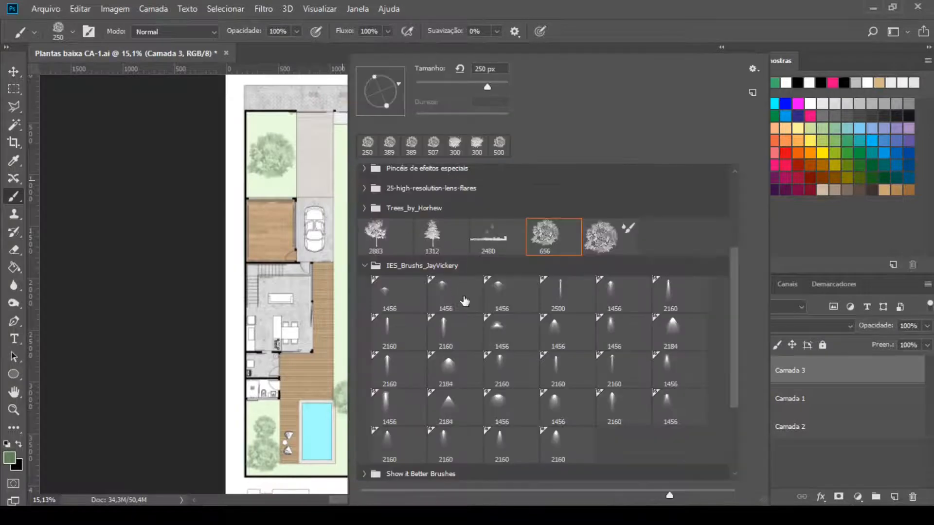
pyautogui.scroll(-3, 467, 302)
pyautogui.scroll(-3, 466, 304)
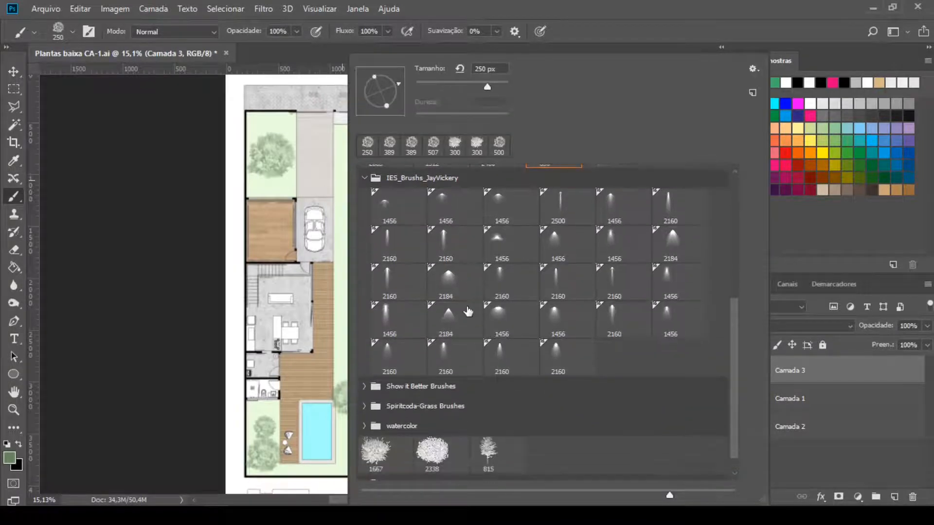
pyautogui.click(384, 422)
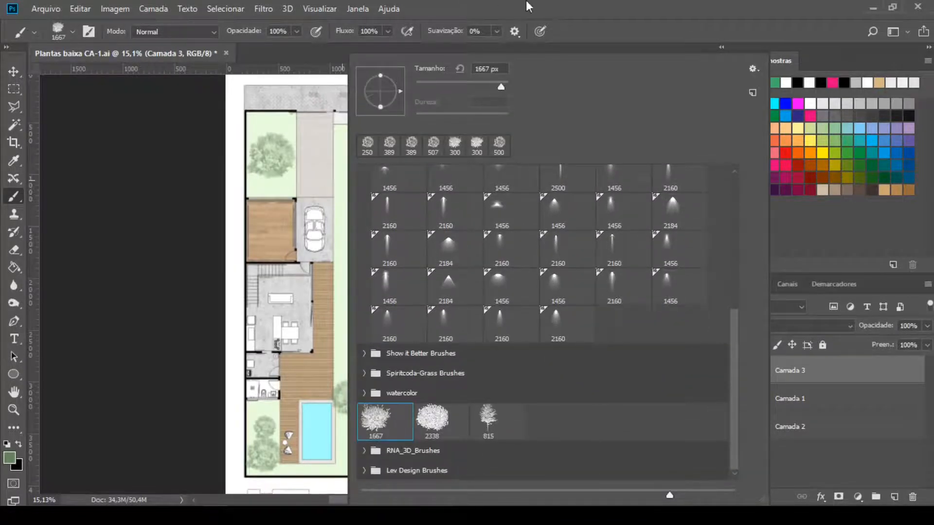
# Reduce the selected tree brush to 300 px.
pyautogui.click(526, 2)
pyautogui.press('[')
pyautogui.press('[')
pyautogui.press('[')
pyautogui.press('[')
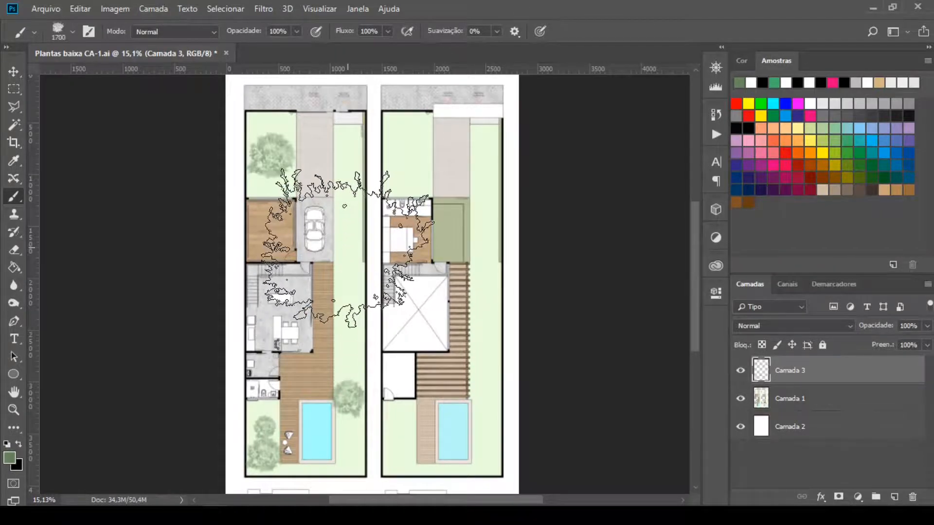
pyautogui.press('[')
pyautogui.press('[')
pyautogui.press('[')
pyautogui.press('[')
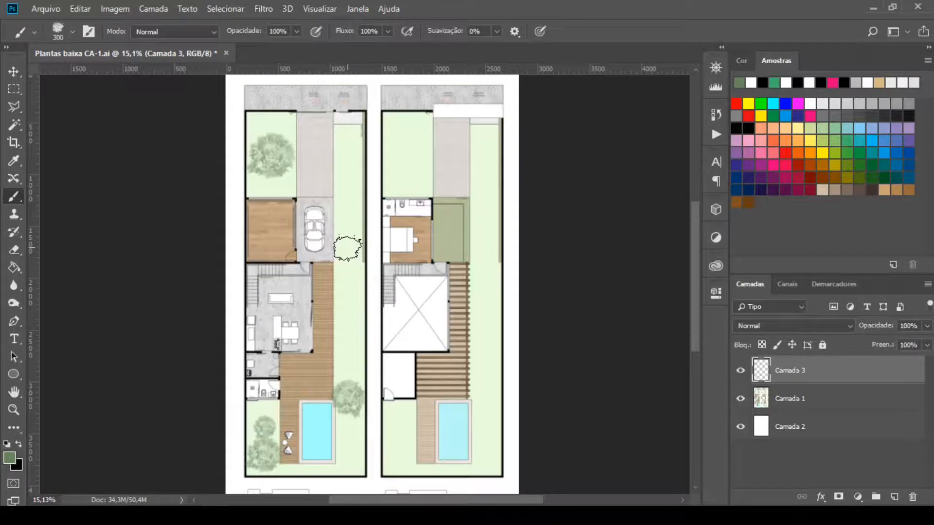
# Stamp two trees on the ground-floor side lawn beside the wooden deck, rotating the brush tip between them.
pyautogui.scroll(2, 340, 282)
pyautogui.scroll(2, 353, 282)
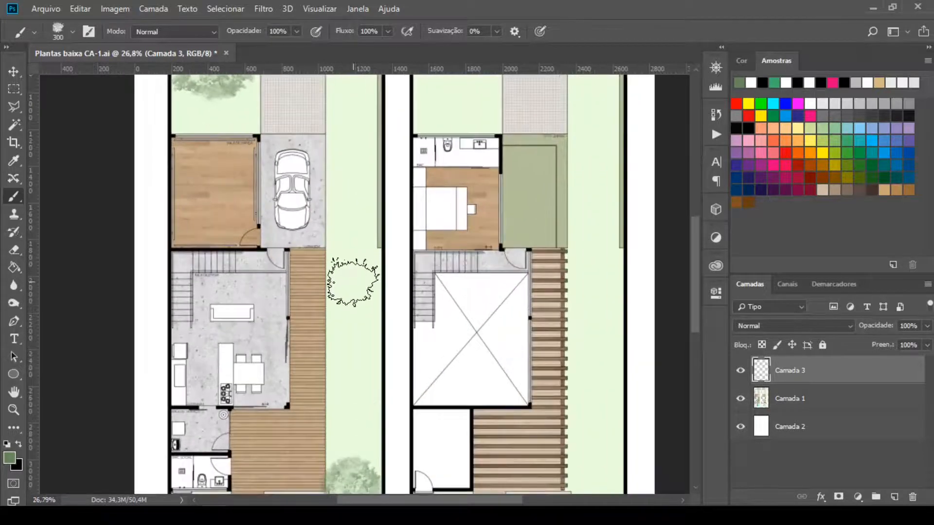
pyautogui.click(353, 275)
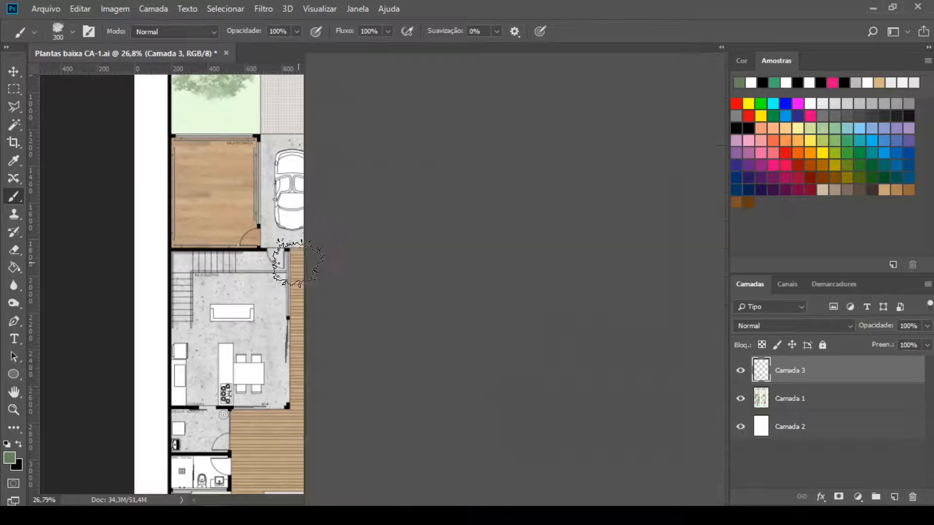
pyautogui.rightClick(311, 260)
pyautogui.press('Return')
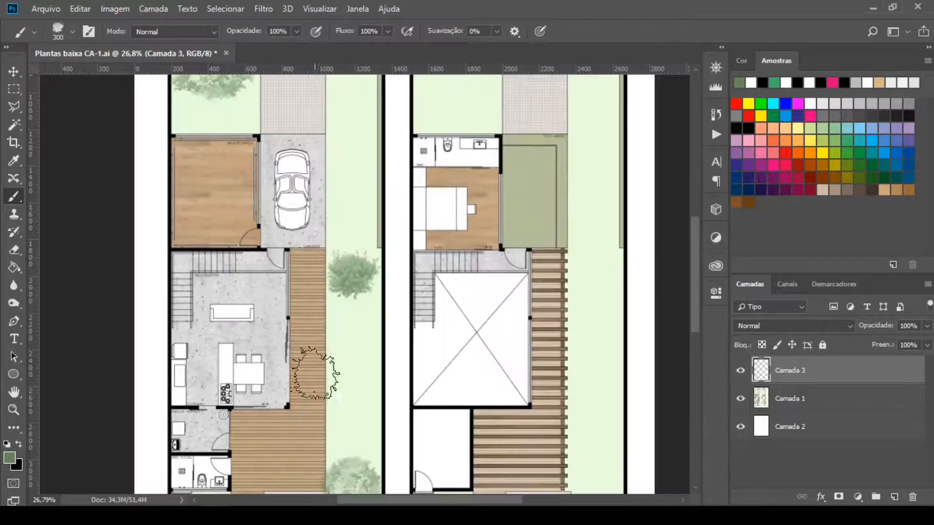
pyautogui.click(352, 304)
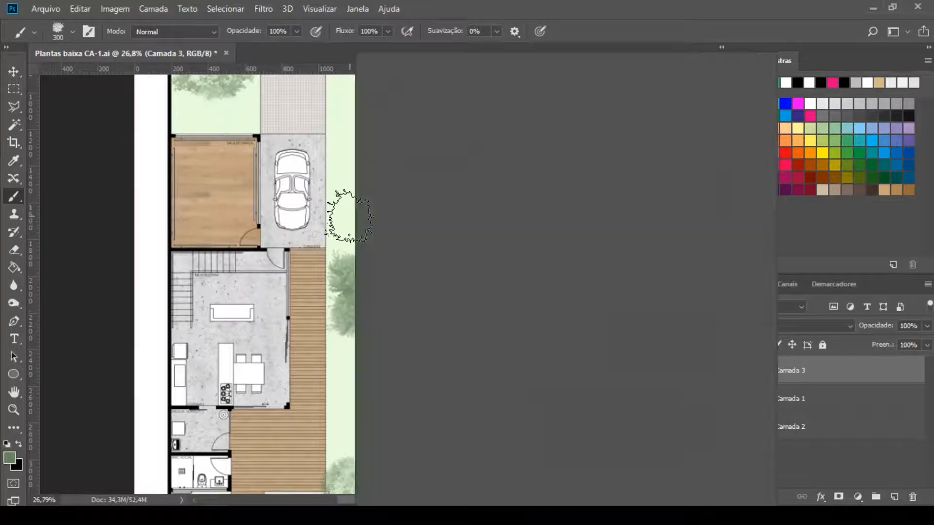
# Continue the side-lawn tree row with two more stamps, rotating the brush tip before each one.
pyautogui.click(407, 82)
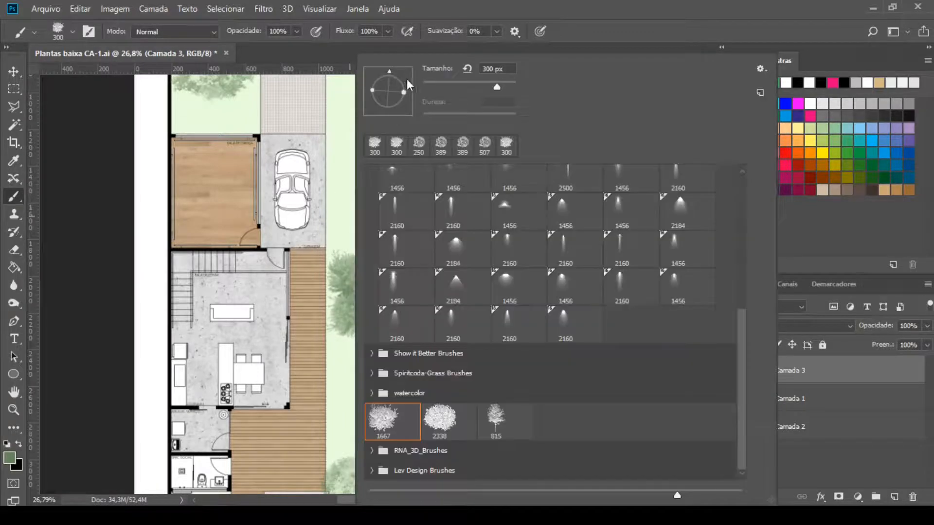
pyautogui.press('Return')
pyautogui.click(352, 349)
pyautogui.scroll(-2, 351, 349)
pyautogui.rightClick(351, 325)
pyautogui.click(409, 97)
pyautogui.press('Return')
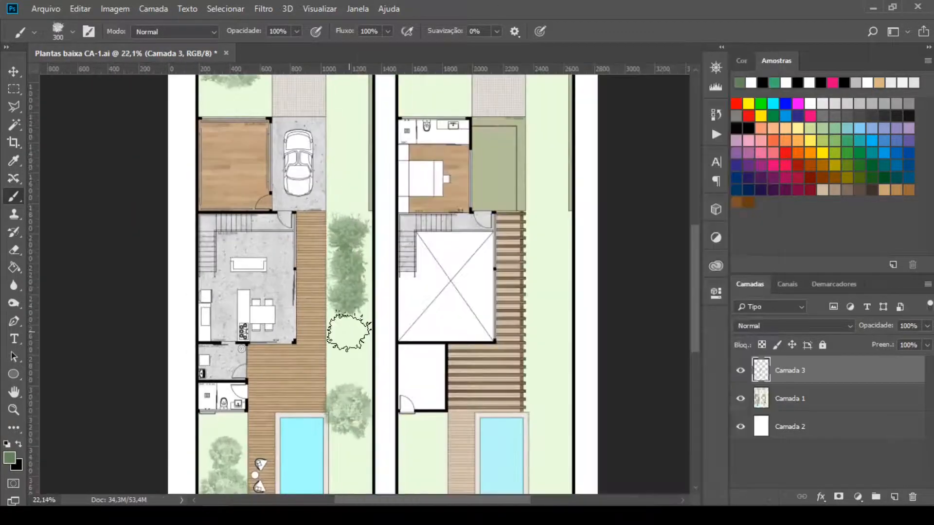
pyautogui.click(349, 331)
# Rotate the brush tip again and stamp a last tree between the row and the tree beside the pool.
pyautogui.scroll(-2, 371, 204)
pyautogui.scroll(3, 361, 321)
pyautogui.rightClick(363, 321)
pyautogui.press('Return')
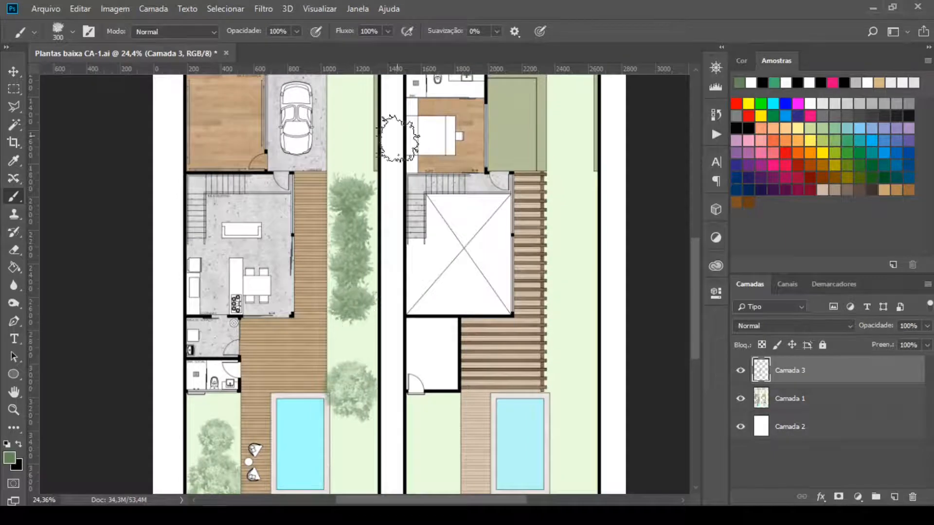
pyautogui.rightClick(398, 138)
pyautogui.click(419, 91)
pyautogui.click(481, 6)
pyautogui.click(350, 332)
pyautogui.scroll(-6, 336, 341)
# Rename the tree layer as "árvores".
pyautogui.press('v')
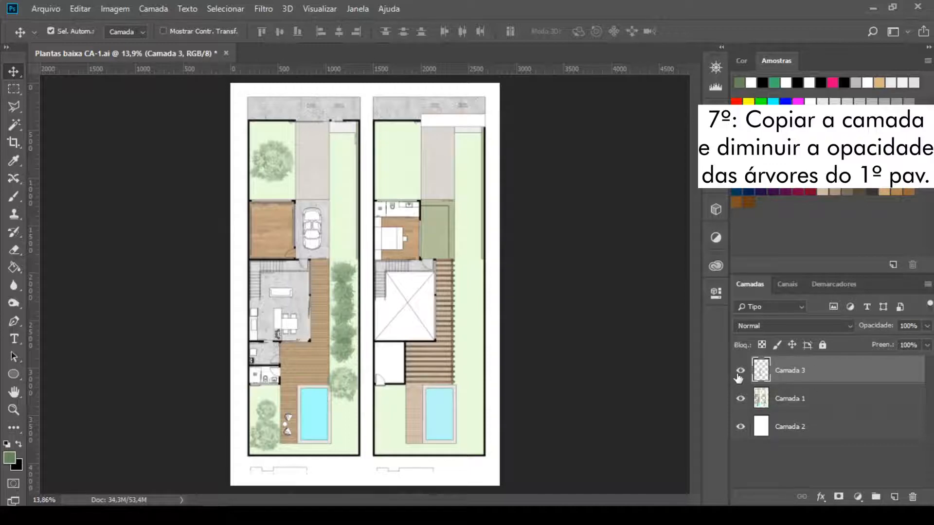
pyautogui.doubleClick(783, 372)
pyautogui.write('ár')
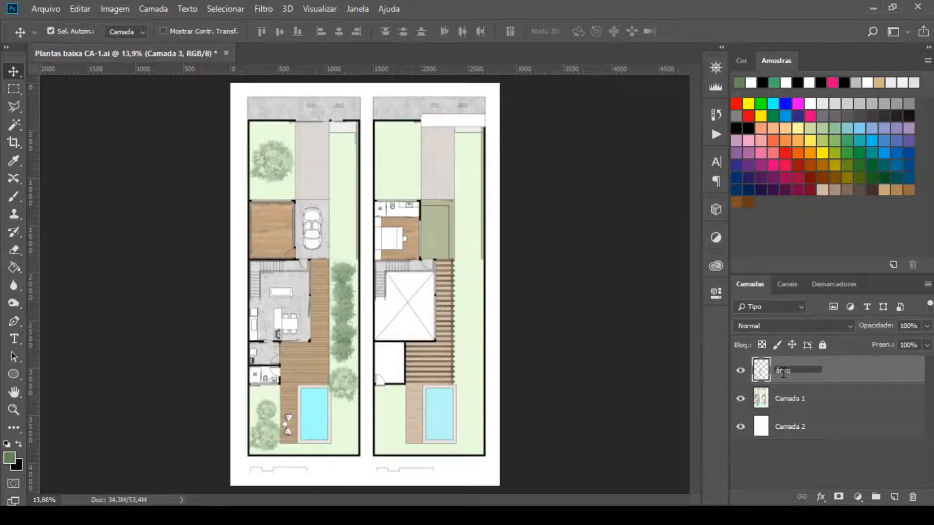
pyautogui.write('vores')
pyautogui.press('Return')
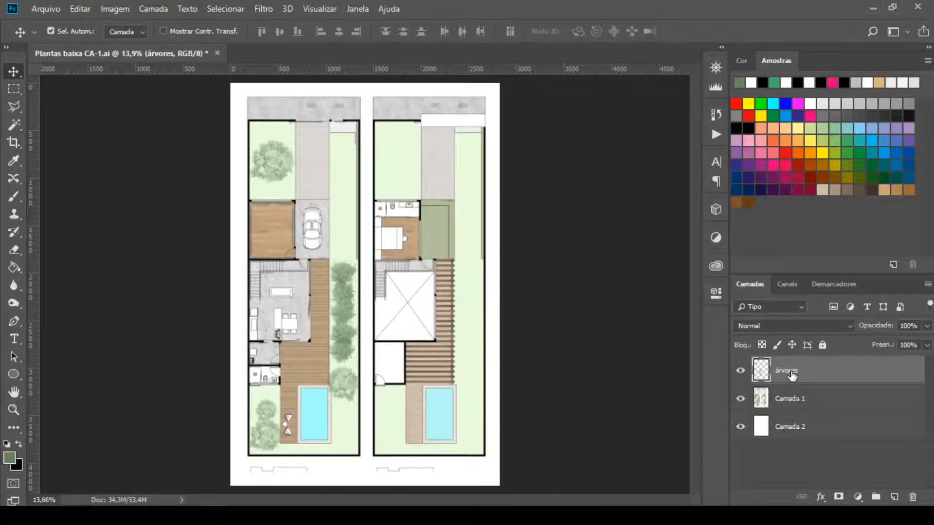
# Duplicate the árvores layer and move the copy onto the matching lawns of the upper-floor plan.
pyautogui.hotkey('ctrl', 'j')
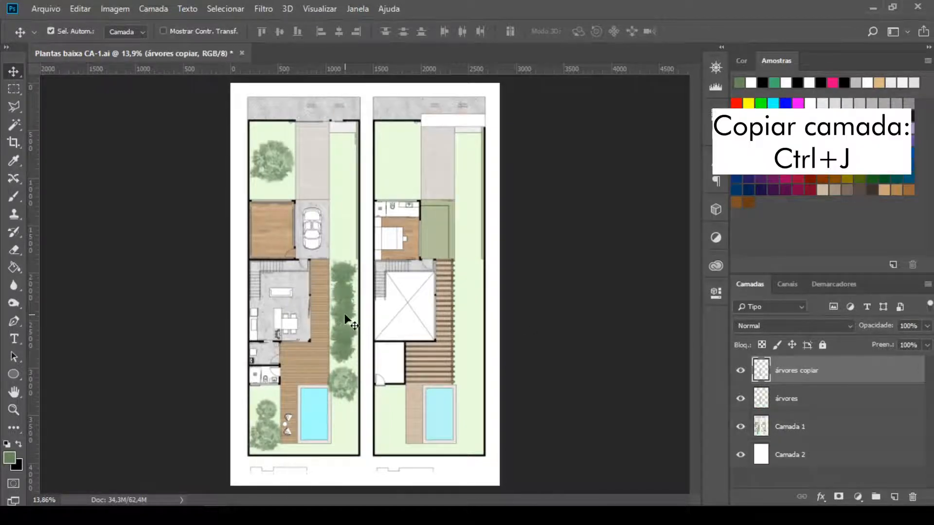
pyautogui.moveTo(351, 316); pyautogui.dragTo(469, 309)
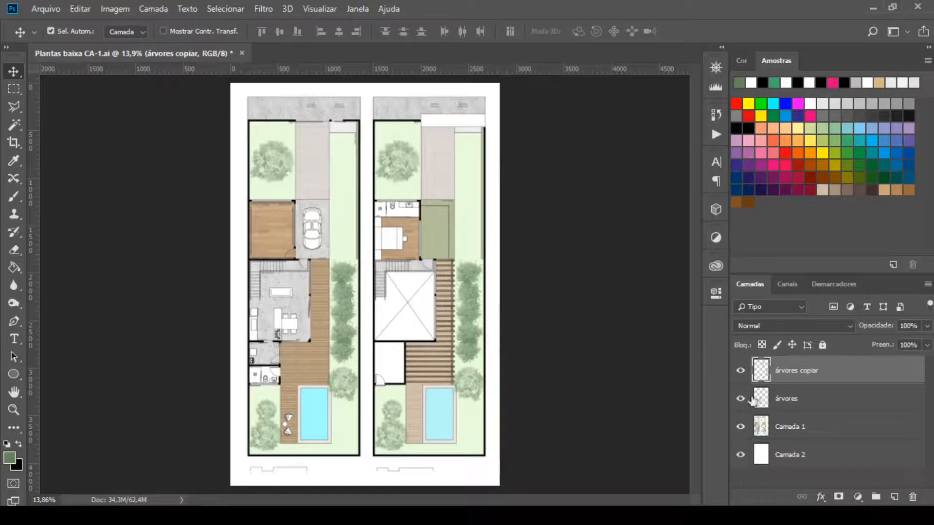
pyautogui.click(783, 397)
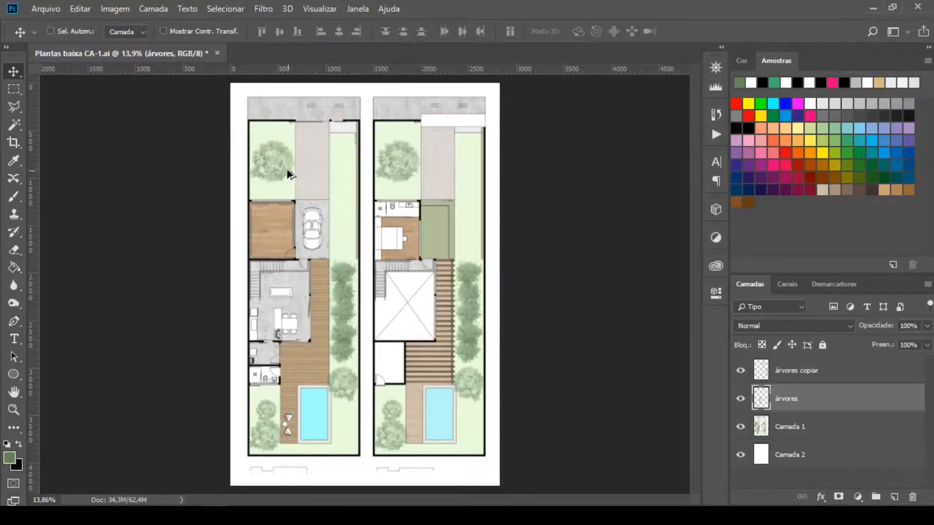
pyautogui.moveTo(287, 168); pyautogui.dragTo(366, 159)
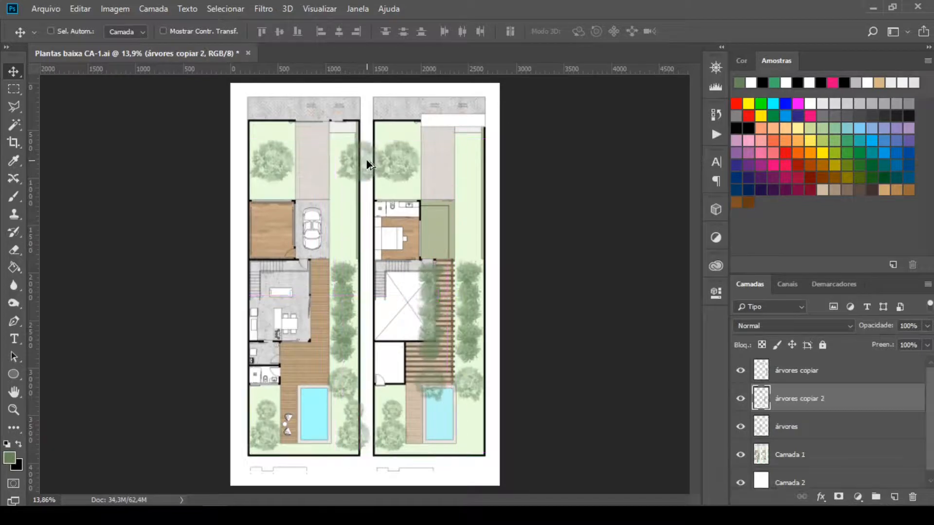
pyautogui.hotkey('ctrl', 'z')
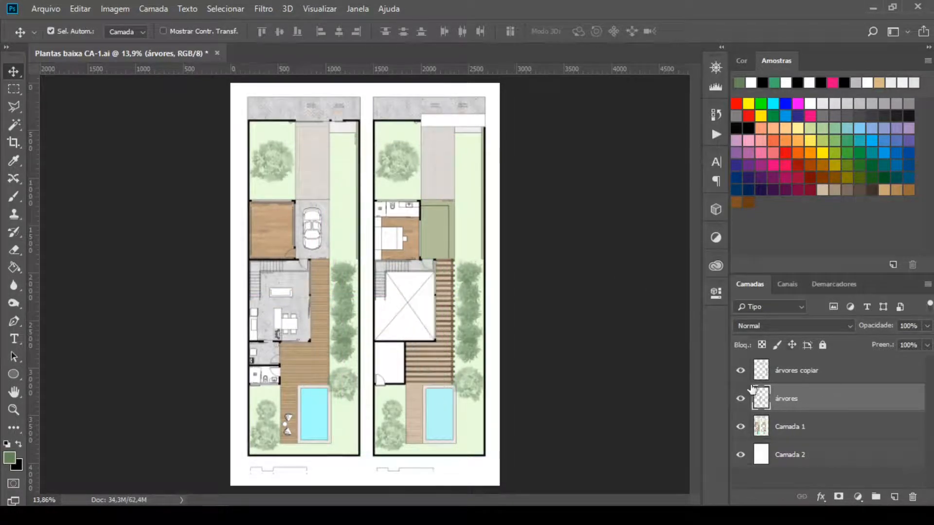
# Examine the placement of the trees around the pool and along the side lawn on both floor plans.
pyautogui.scroll(3, 412, 369)
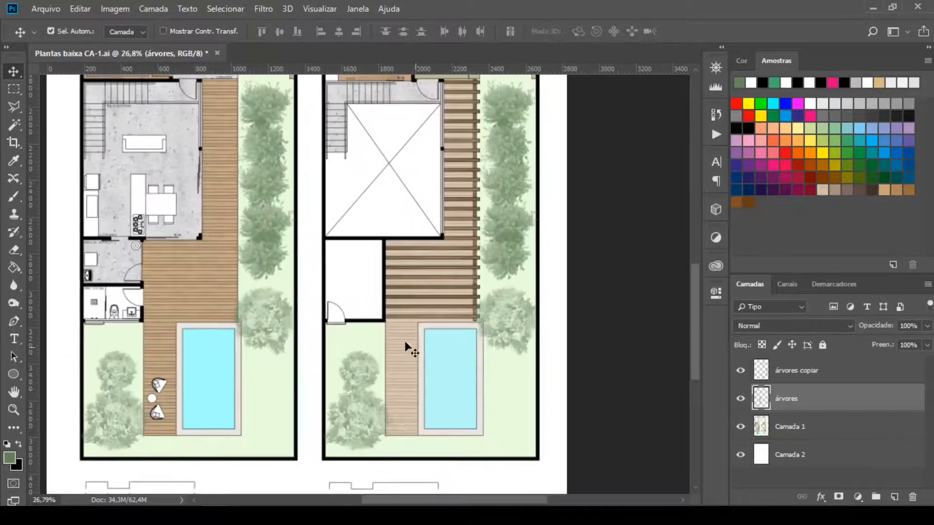
pyautogui.scroll(1, 412, 371)
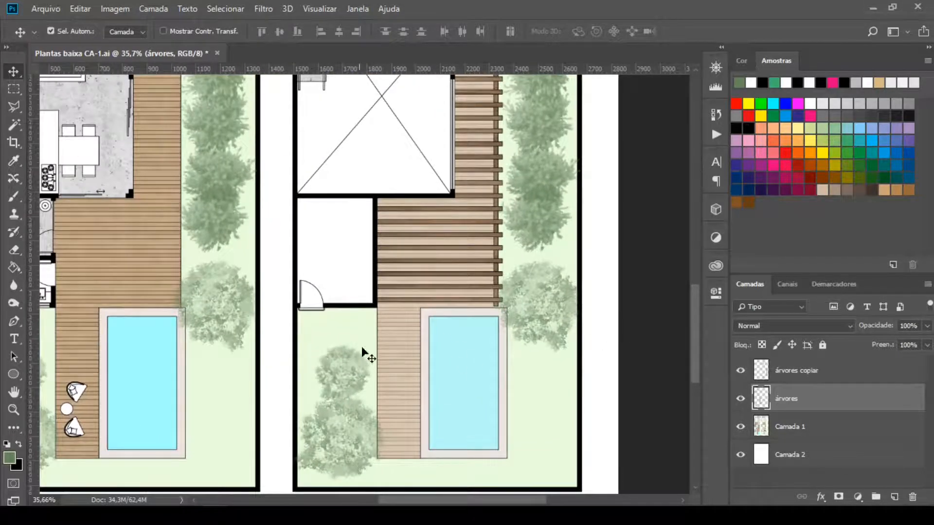
pyautogui.scroll(-3, 416, 351)
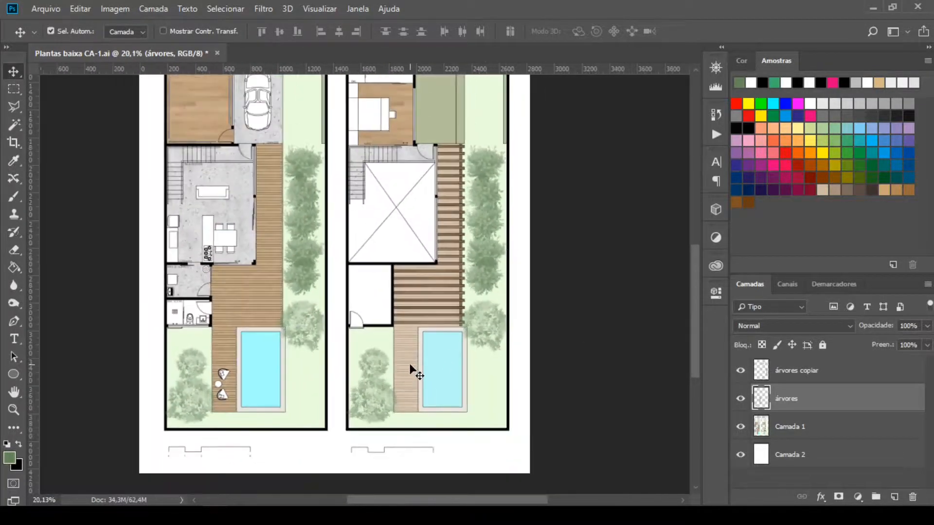
pyautogui.scroll(2, 410, 366)
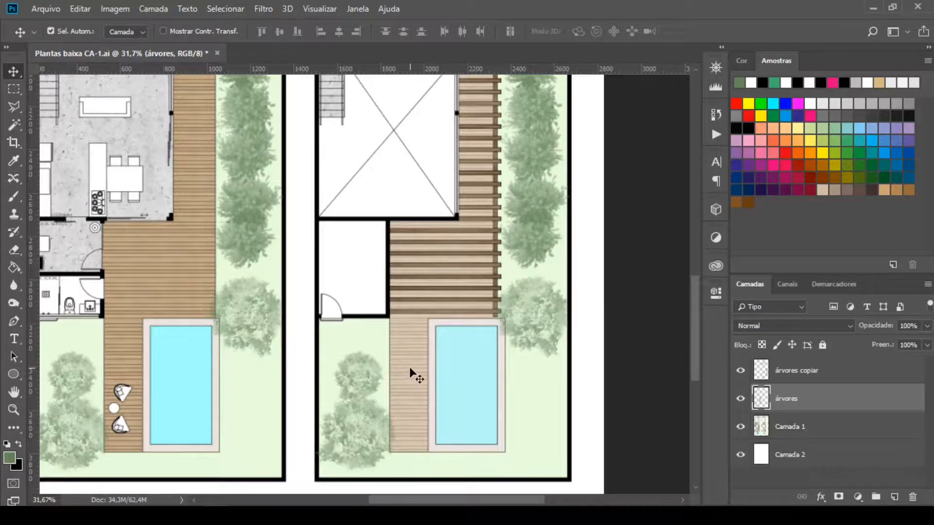
pyautogui.scroll(-2, 410, 367)
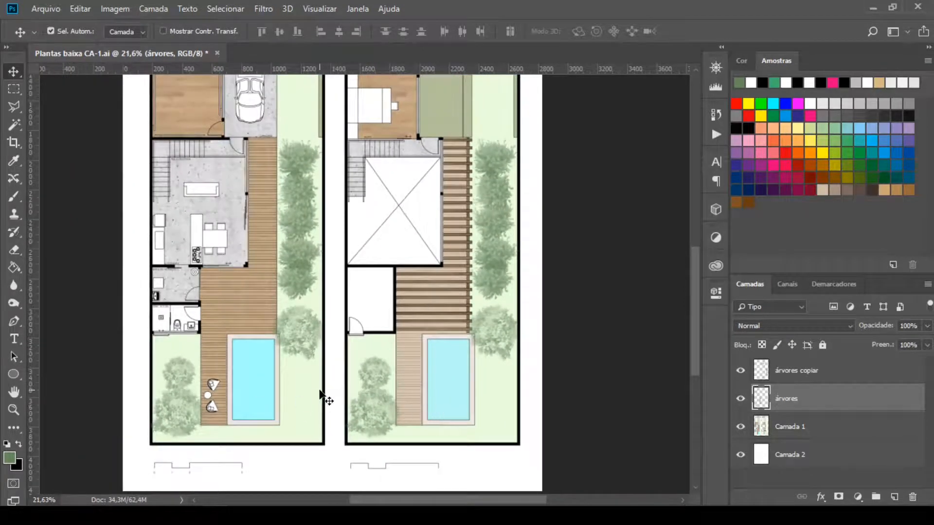
pyautogui.scroll(-1, 323, 397)
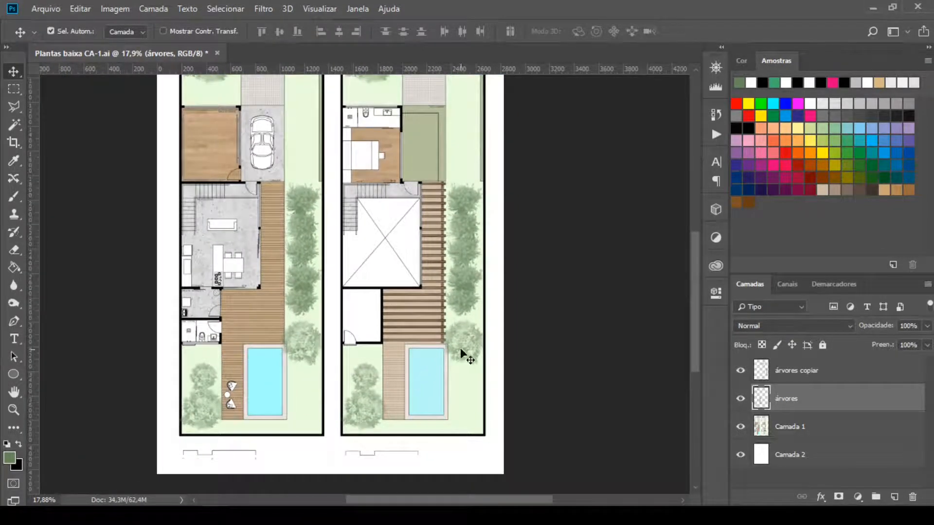
pyautogui.scroll(2, 440, 334)
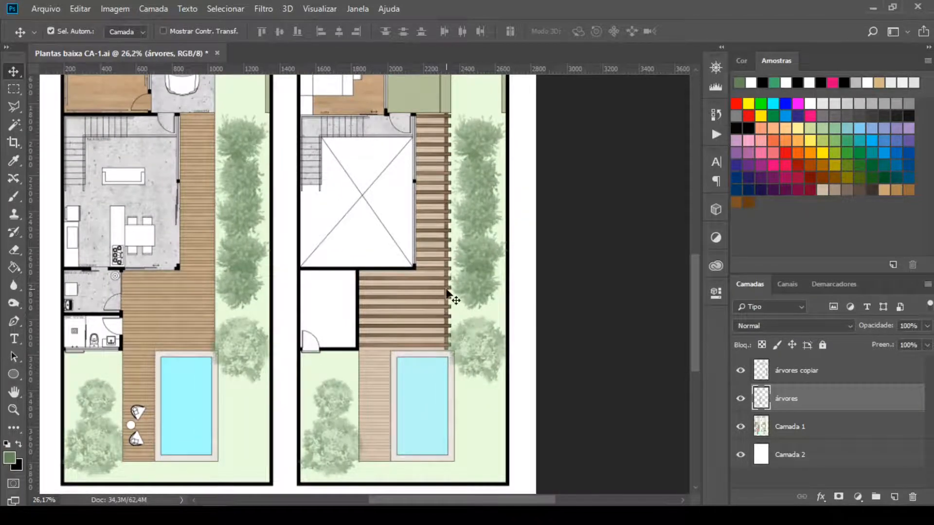
pyautogui.scroll(-3, 346, 311)
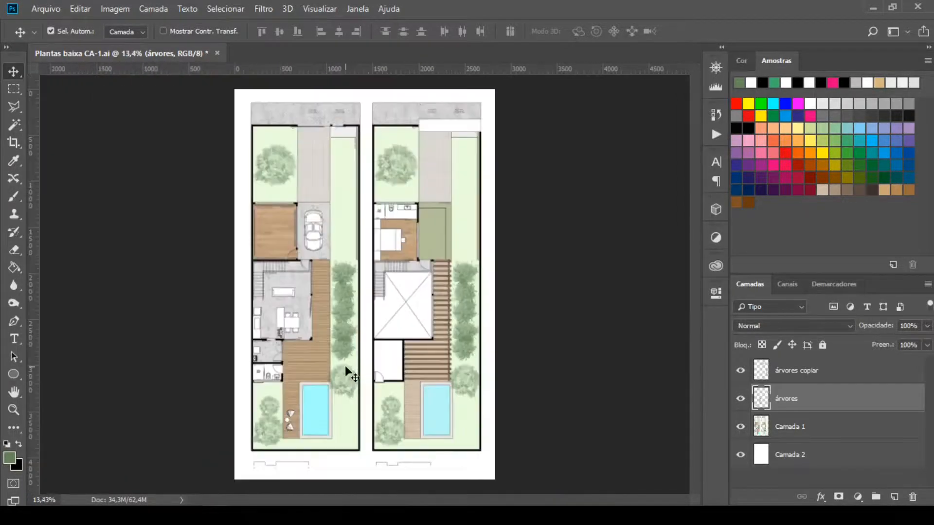
# Lower the opacity of the árvores copiar layer to about 73%.
pyautogui.click(460, 327)
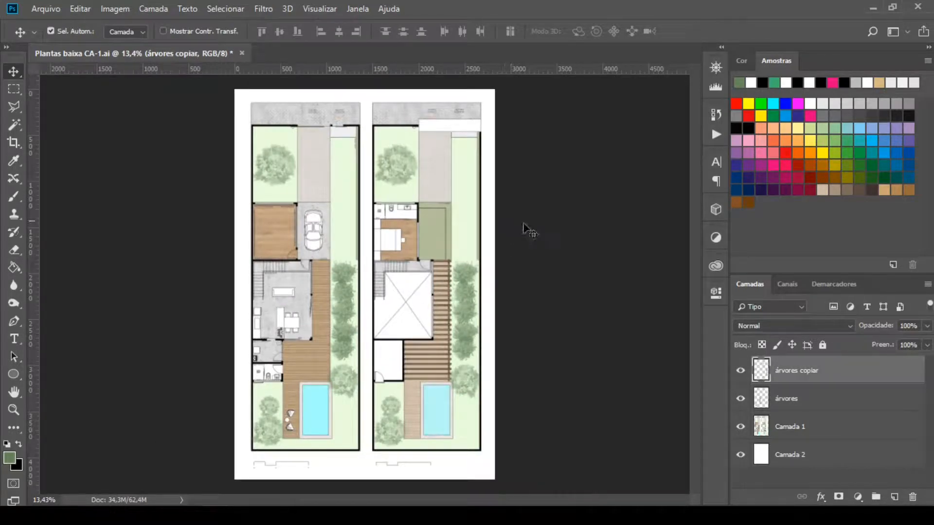
pyautogui.scroll(1, 444, 294)
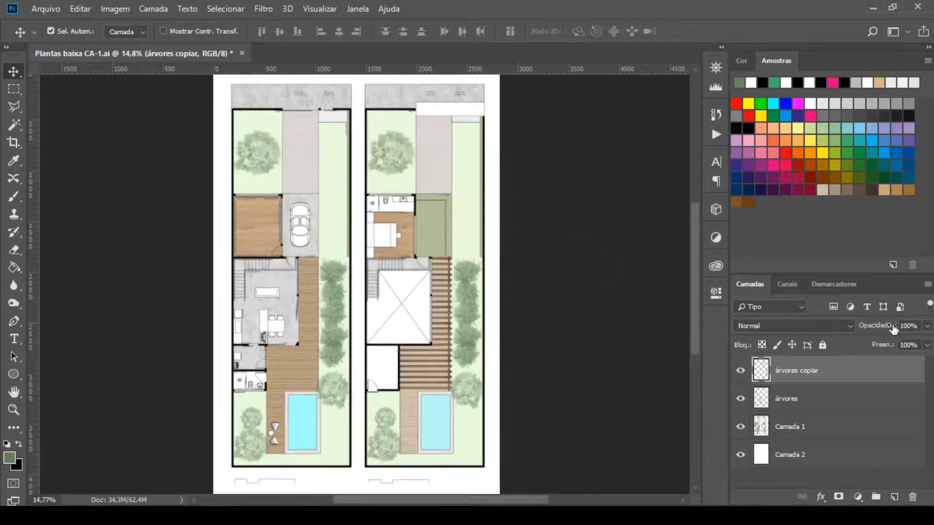
pyautogui.moveTo(892, 327); pyautogui.dragTo(870, 329)
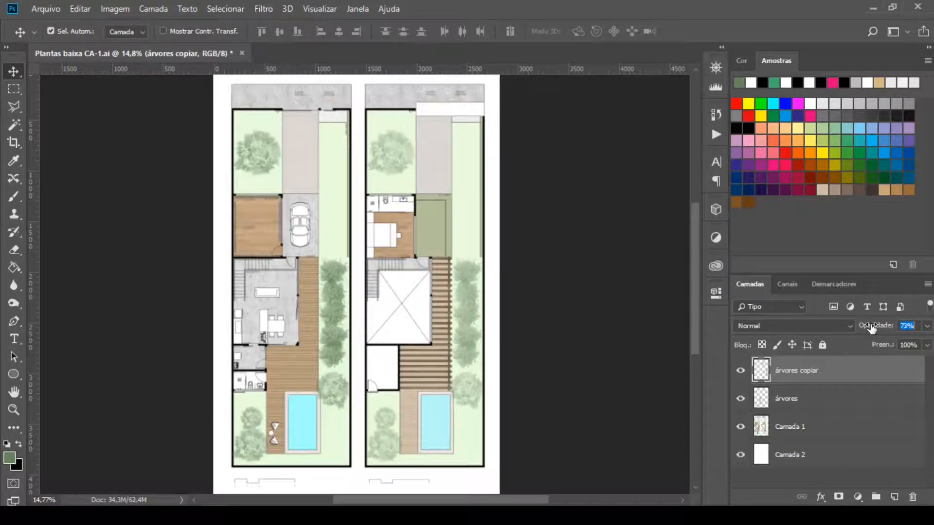
pyautogui.moveTo(870, 328); pyautogui.dragTo(869, 328)
pyautogui.click(517, 265)
pyautogui.scroll(-2, 348, 269)
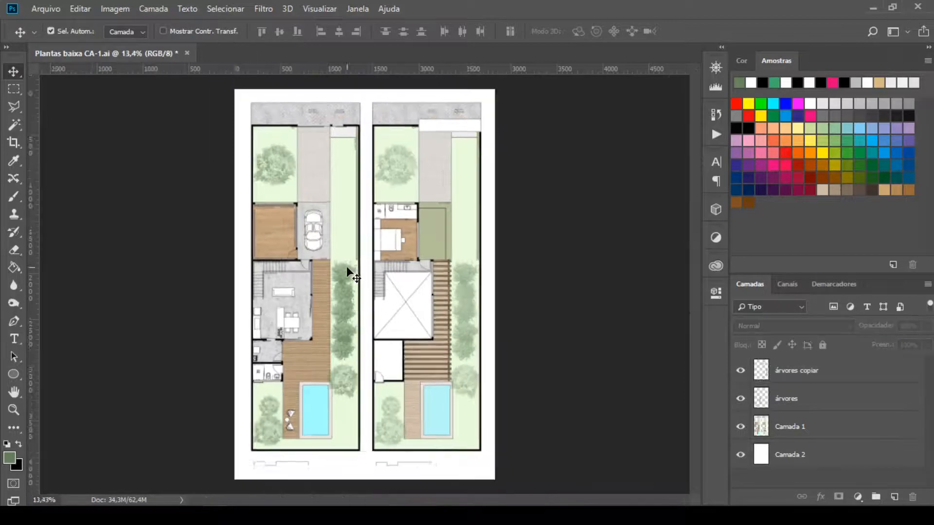
# Inspect the finished look of the plans in the reference image insta square 3.jpg in Photos, then close it.
pyautogui.scroll(1, 371, 151)
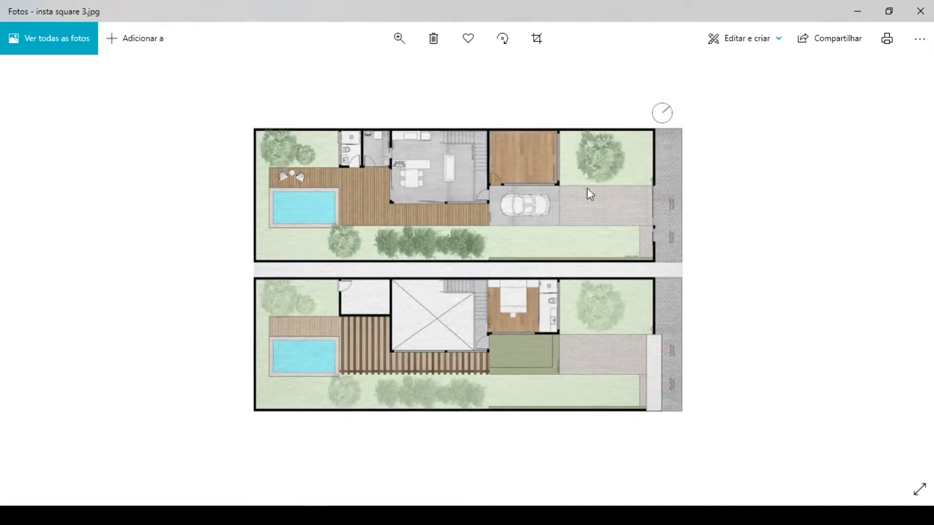
pyautogui.scroll(2, 587, 187)
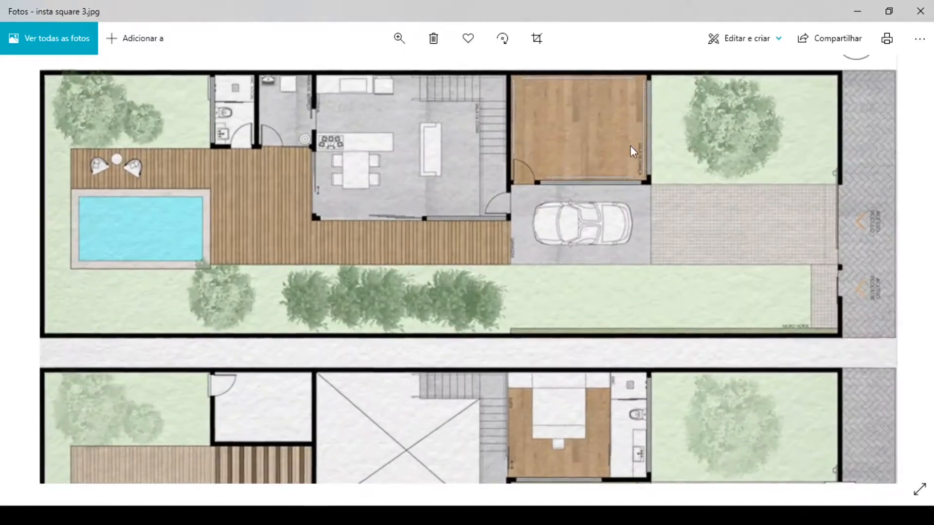
pyautogui.scroll(-3, 579, 285)
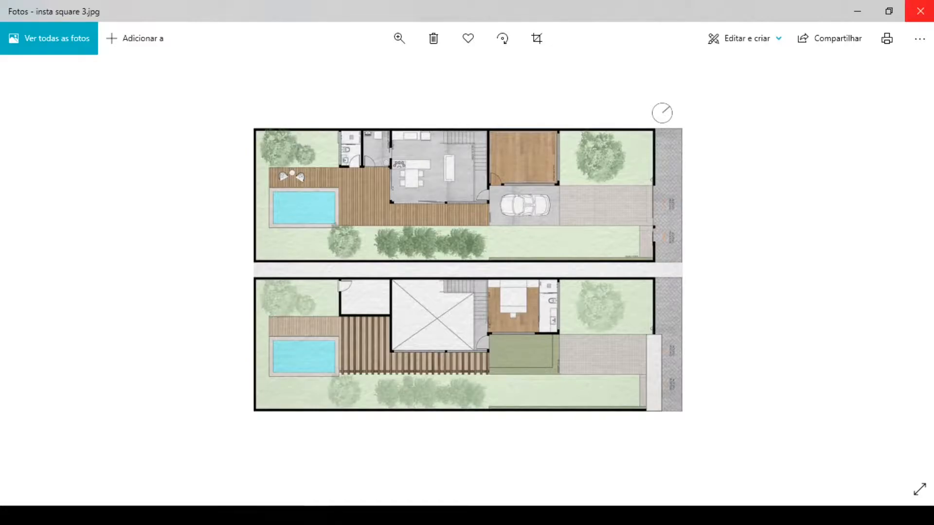
pyautogui.click(920, 11)
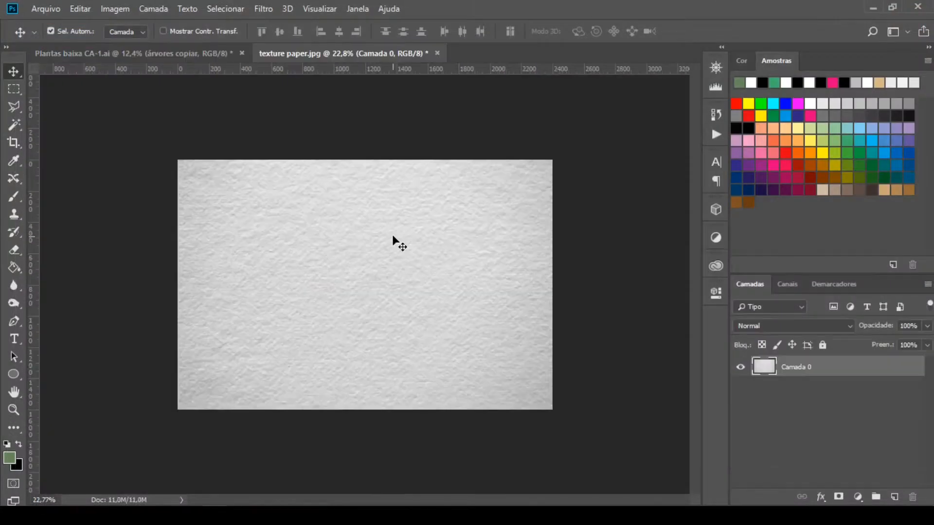
# Bring the paper texture into the floor-plan document, rotate it -90° and scale it to 187.25% to cover the page.
pyautogui.moveTo(398, 243); pyautogui.dragTo(361, 291)
pyautogui.hotkey('ctrl', 't')
pyautogui.moveTo(481, 367); pyautogui.dragTo(444, 163)
pyautogui.moveTo(430, 384); pyautogui.dragTo(485, 471)
pyautogui.moveTo(291, 181); pyautogui.dragTo(229, 91)
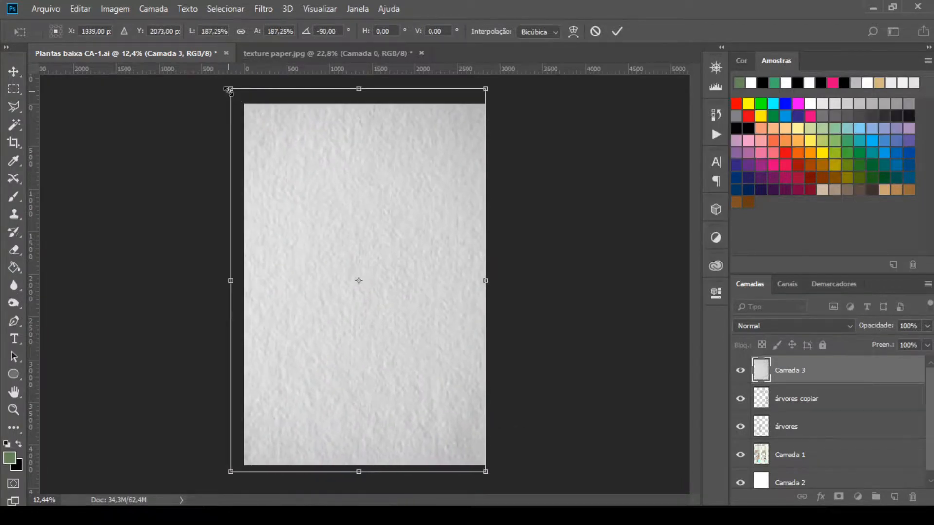
pyautogui.press('Return')
# Set the blend mode of the paper texture layer Camada 3 to Multiplicação so the floor plans show through.
pyautogui.click(773, 326)
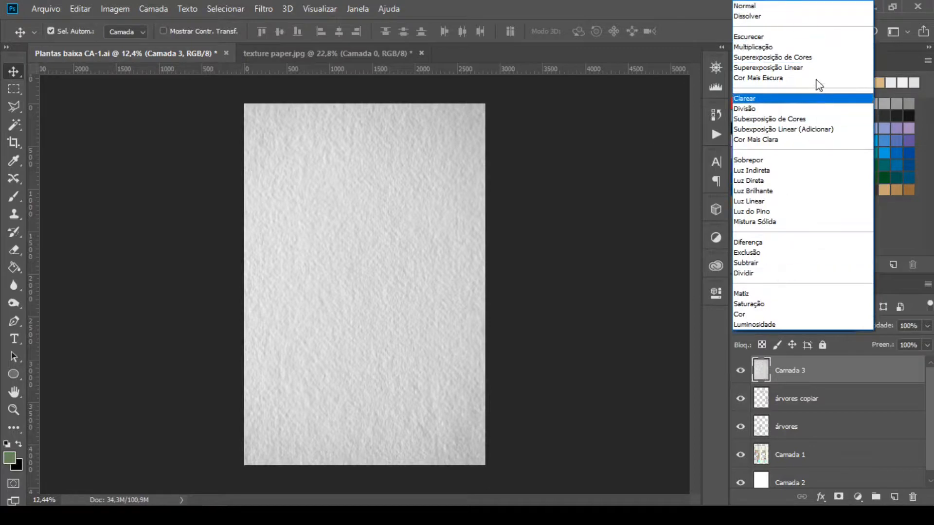
pyautogui.click(771, 47)
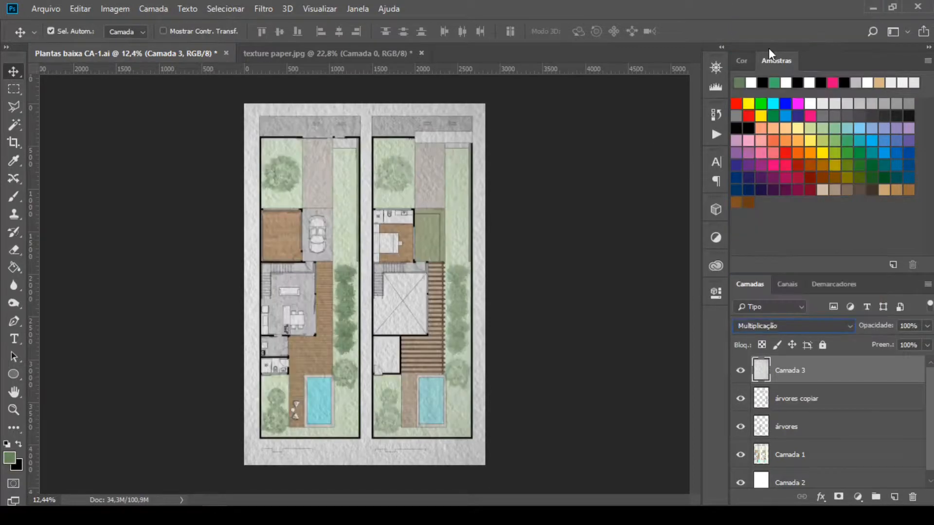
pyautogui.click(524, 320)
pyautogui.scroll(2, 384, 209)
# Lower the opacity of the Camada 3 paper texture layer, then compare the plans with the texture hidden and shown.
pyautogui.click(816, 378)
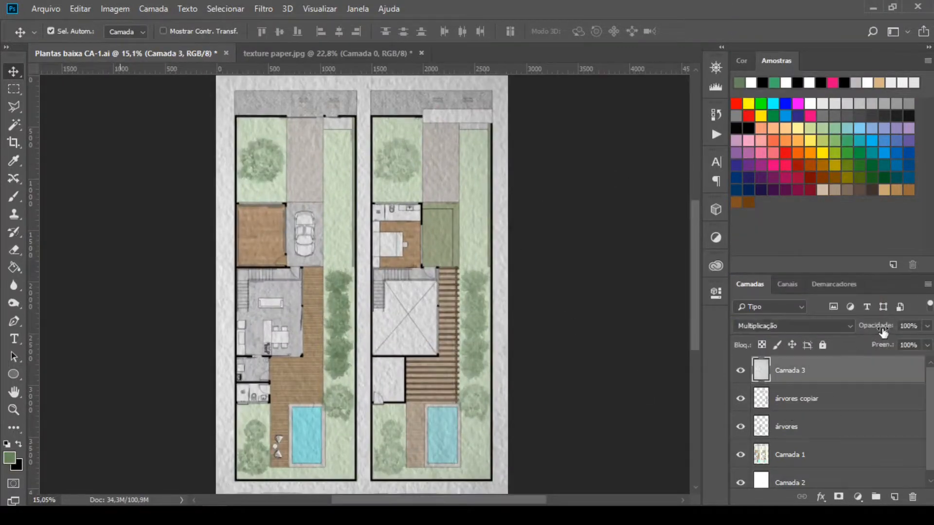
pyautogui.moveTo(875, 325); pyautogui.dragTo(855, 329)
pyautogui.click(741, 371)
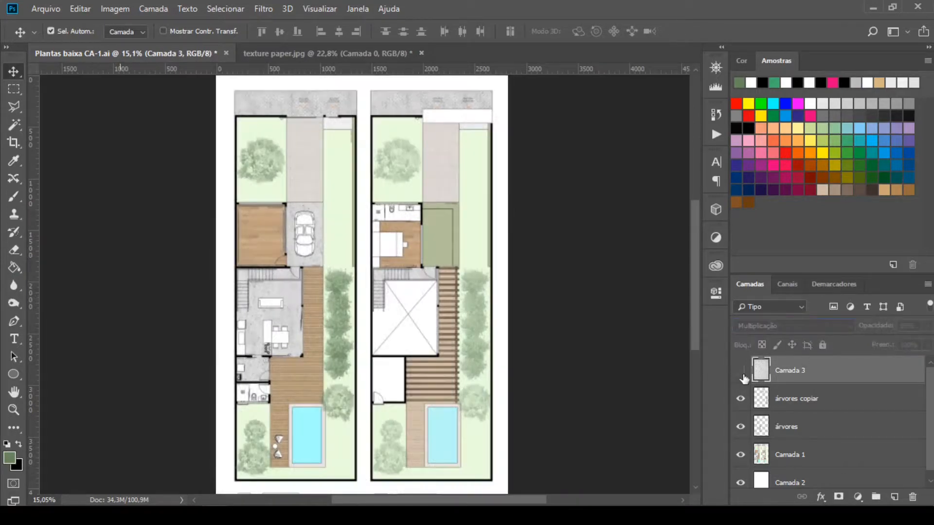
pyautogui.click(741, 374)
# Examine the blended paper texture across both floor plans, from the whole page to the living room, garage and deck.
pyautogui.click(556, 340)
pyautogui.scroll(3, 381, 193)
pyautogui.scroll(-3, 307, 205)
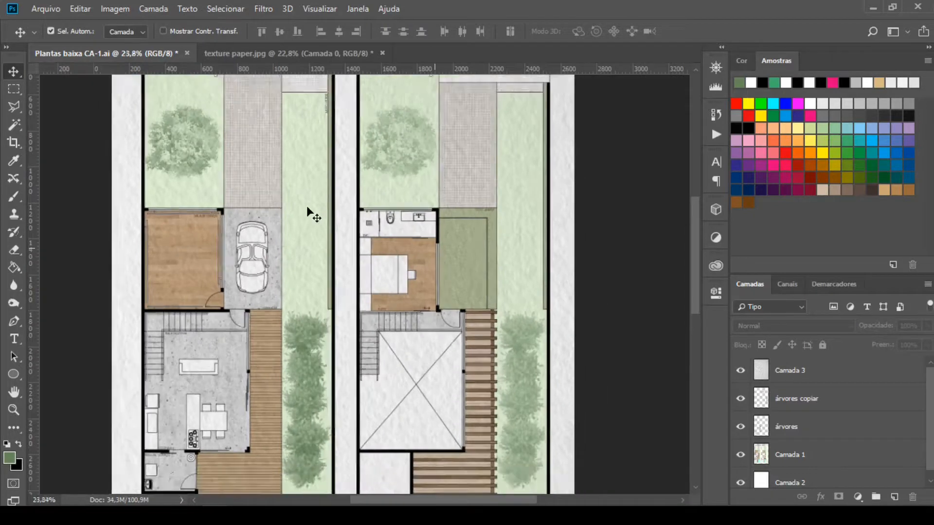
pyautogui.scroll(-2, 339, 197)
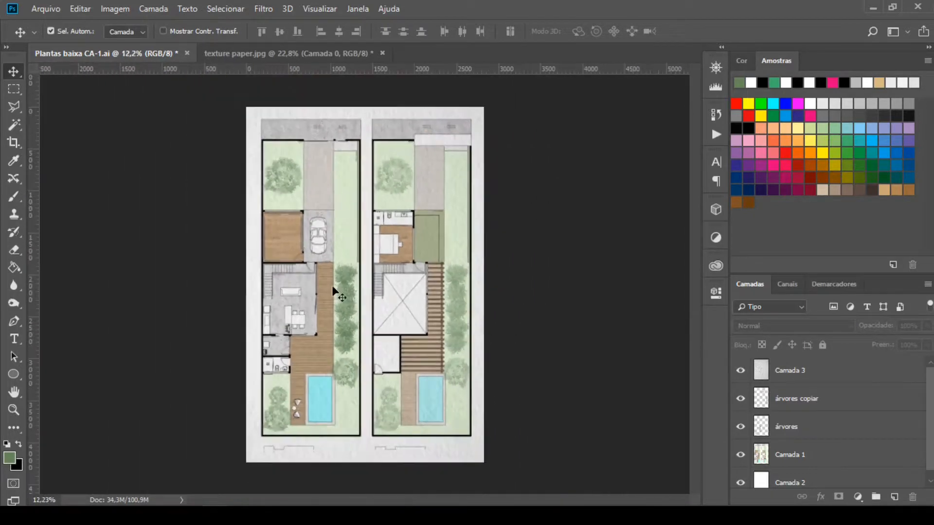
pyautogui.scroll(1, 369, 284)
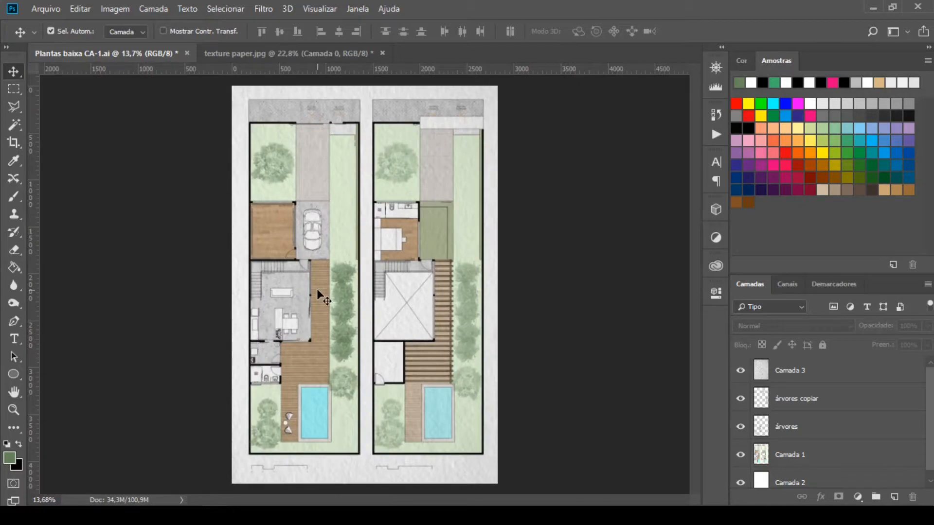
pyautogui.scroll(5, 317, 290)
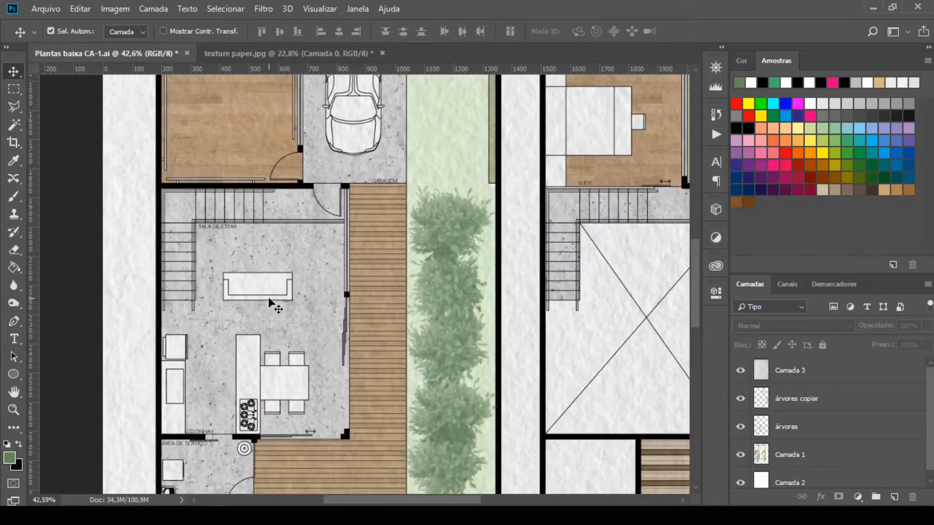
pyautogui.scroll(1, 271, 304)
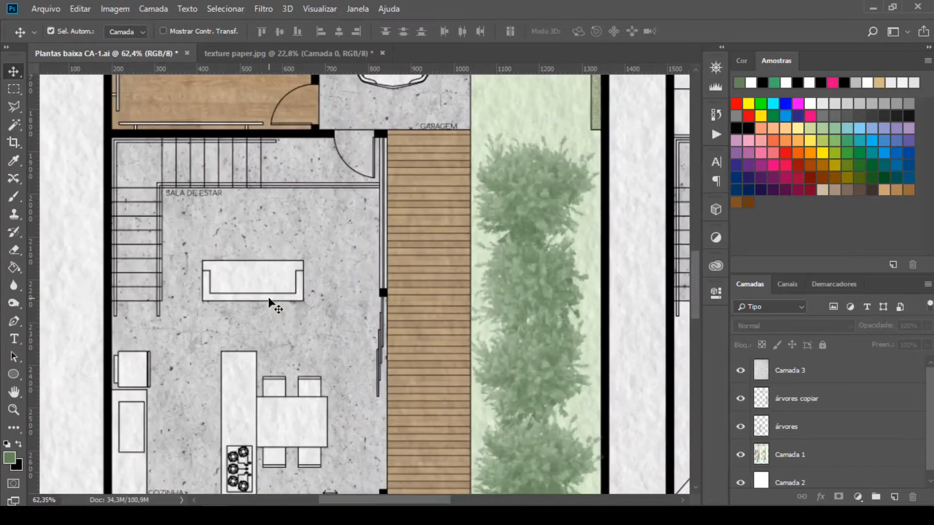
pyautogui.scroll(-4, 211, 365)
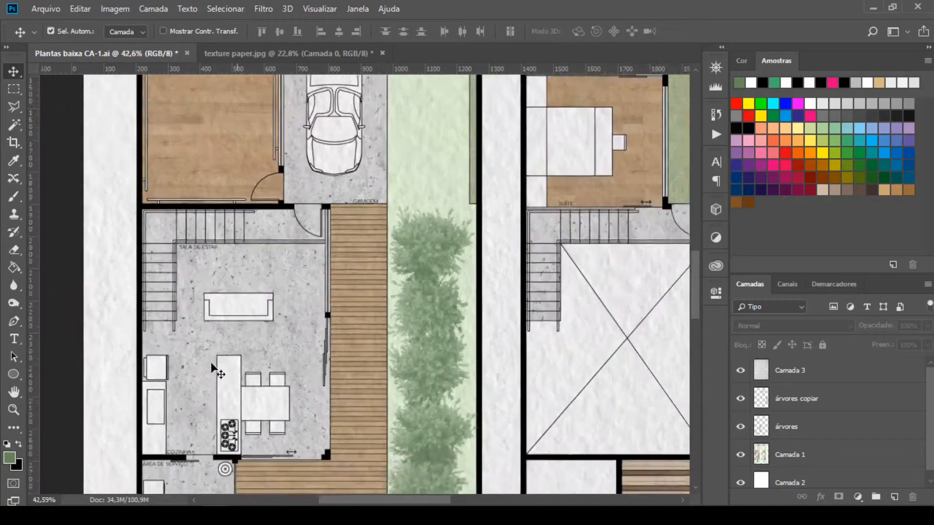
pyautogui.scroll(2, 384, 212)
pyautogui.scroll(2, 384, 212)
pyautogui.scroll(-1, 303, 202)
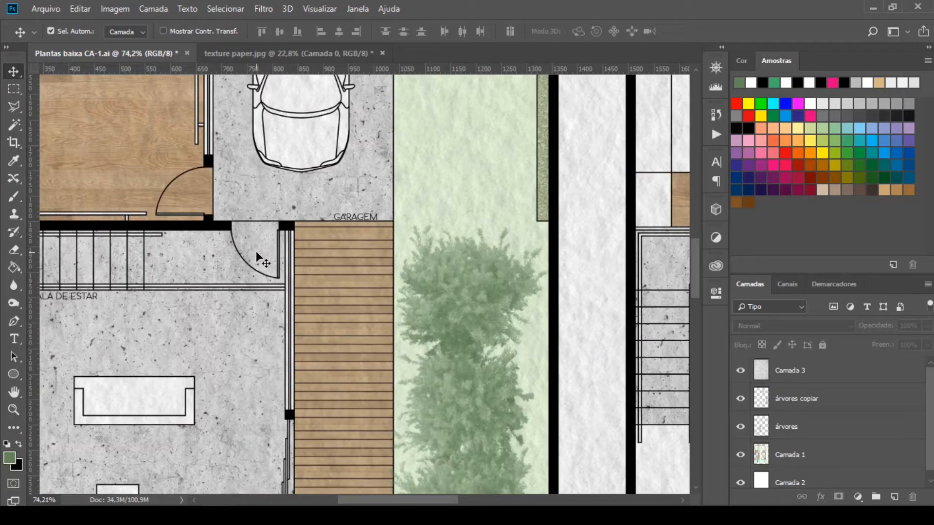
pyautogui.scroll(-1, 210, 172)
pyautogui.scroll(-1, 184, 292)
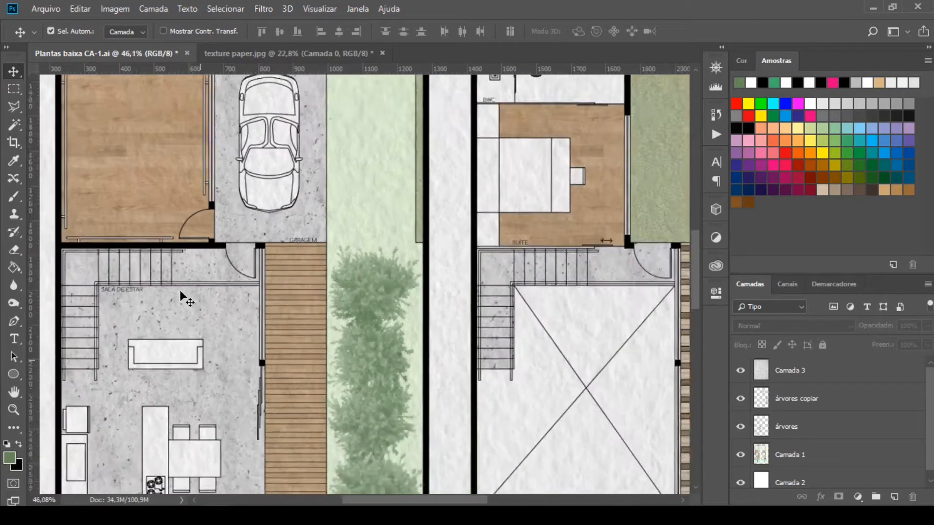
pyautogui.scroll(-1, 177, 272)
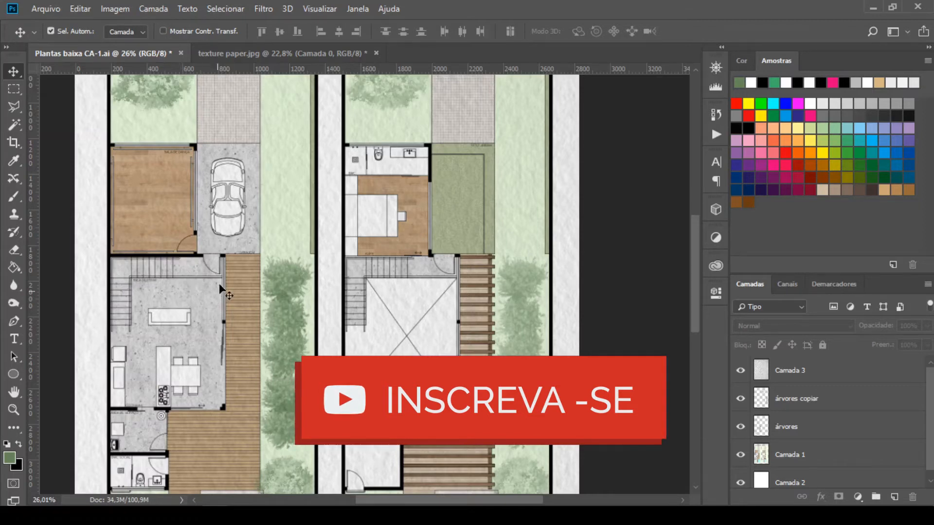
pyautogui.scroll(-5, 230, 296)
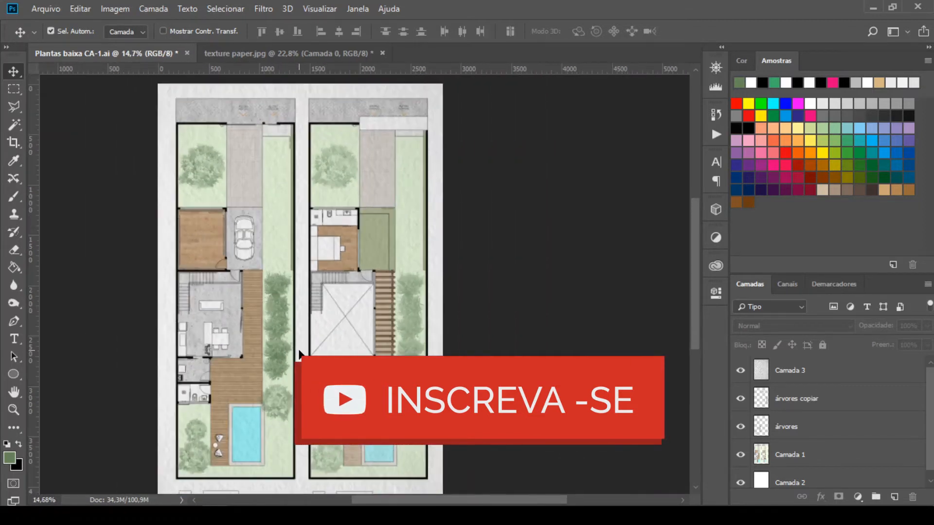